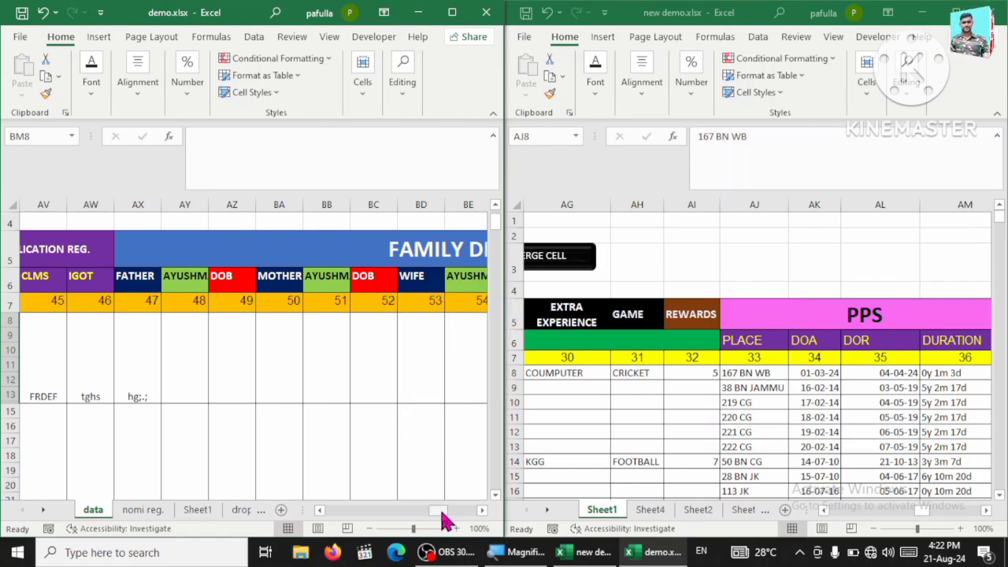
- Compare the Family Details columns of demo.xlsx and new demo.xlsx, then maximise new demo.xlsx and review Sheet1's contact, photo and signature columns
{"action": "mouse_move", "coordinate": [438, 512]}
{"action": "left_mouse_down"}
{"action": "mouse_move", "coordinate": [465, 514]}
{"action": "mouse_move", "coordinate": [441, 513]}
{"action": "left_mouse_up"}
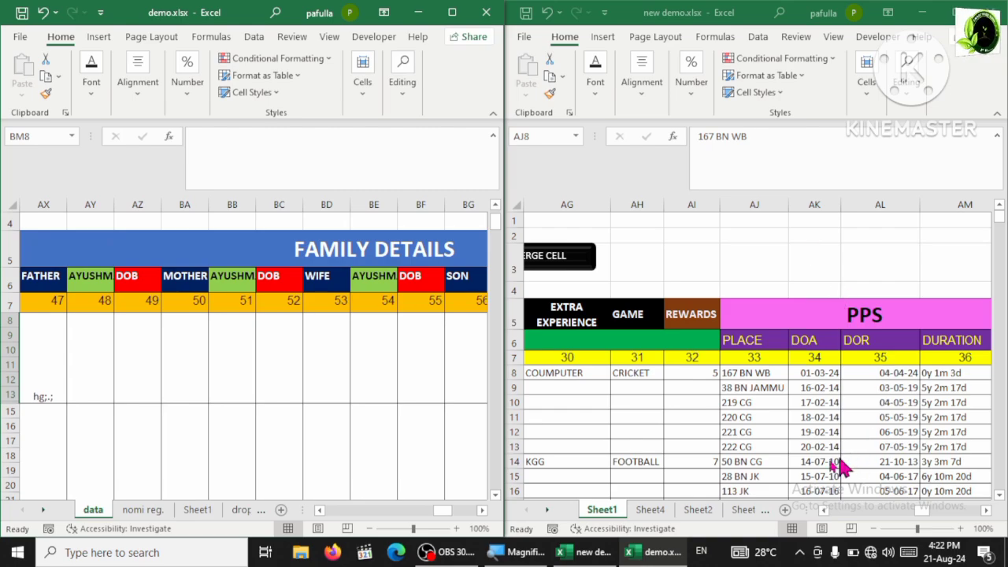
{"action": "left_click_drag", "start_coordinate": [922, 512], "coordinate": [968, 516]}
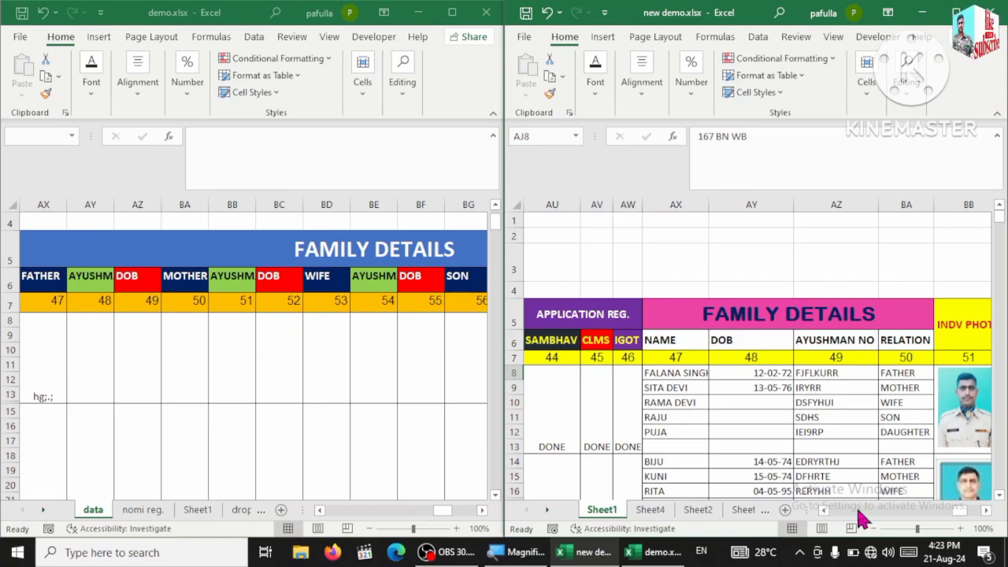
{"action": "left_click", "coordinate": [986, 510]}
{"action": "left_click", "coordinate": [986, 510]}
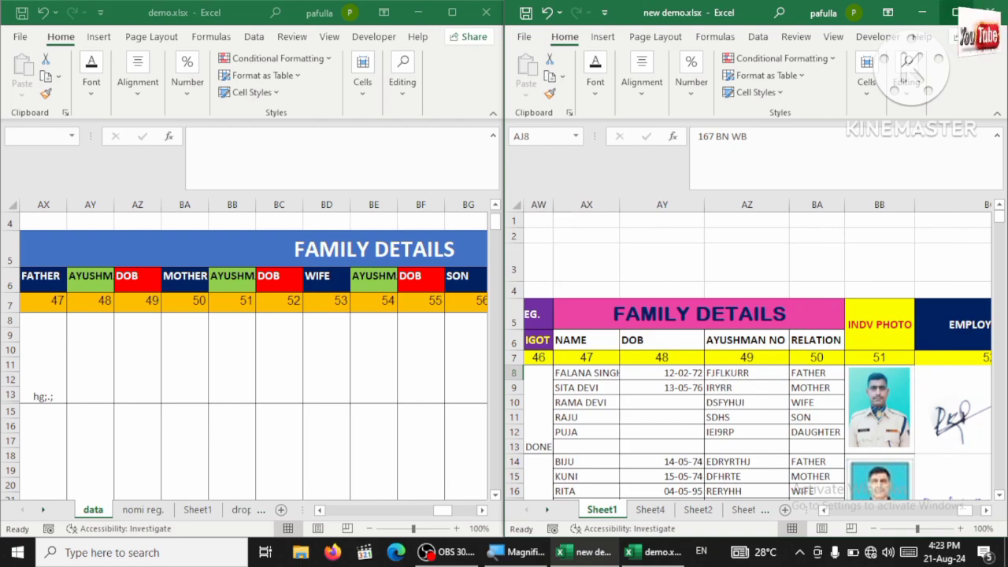
{"action": "left_click", "coordinate": [955, 12]}
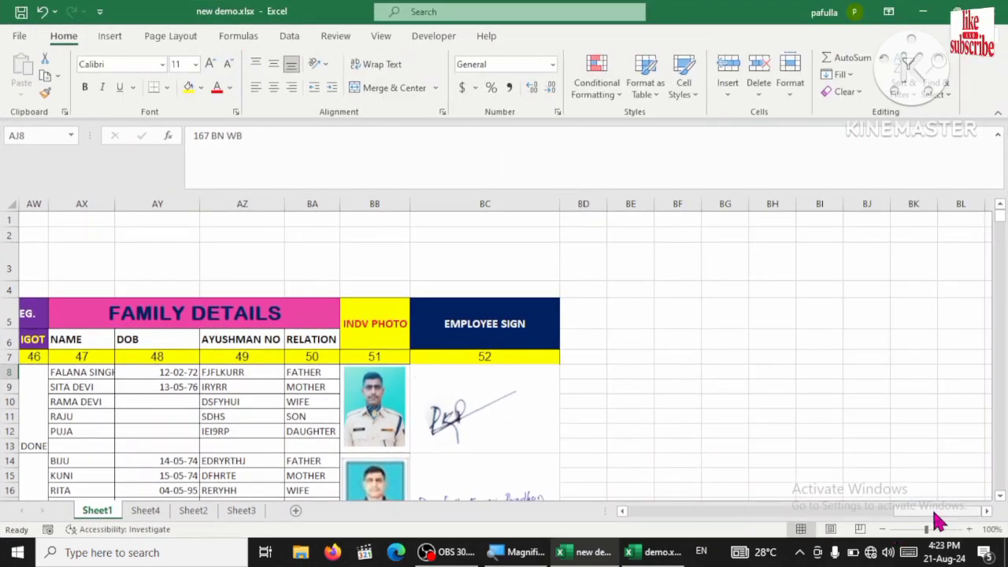
{"action": "left_click_drag", "start_coordinate": [935, 514], "coordinate": [884, 515]}
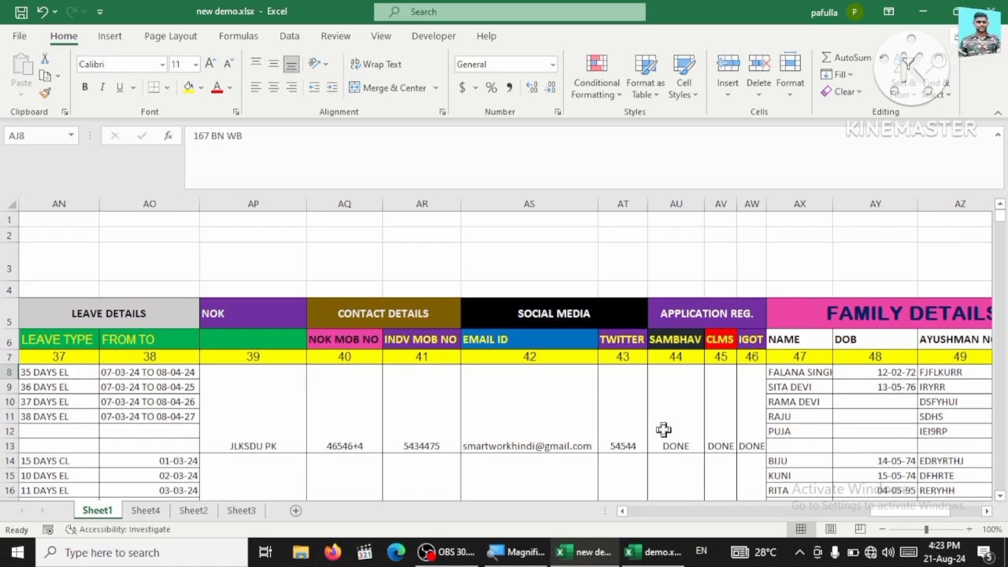
{"action": "scroll", "coordinate": [268, 360], "scroll_direction": "right", "scroll_amount": 2}
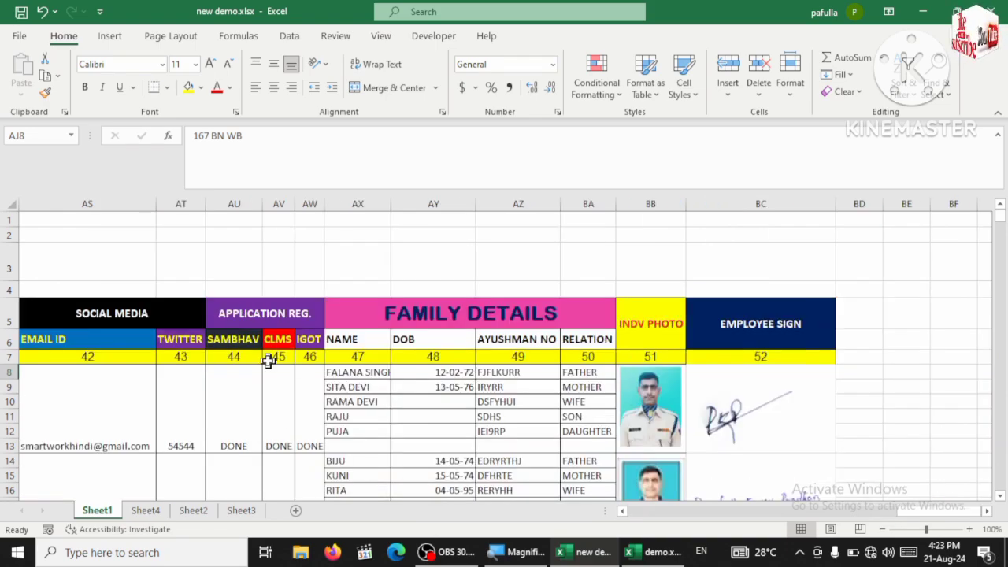
{"action": "left_click", "coordinate": [624, 512]}
- Examine the nominal roll form layout on Sheet4 and compare it with the nomi reg. sheet in demo.xlsx
{"action": "left_click", "coordinate": [147, 513]}
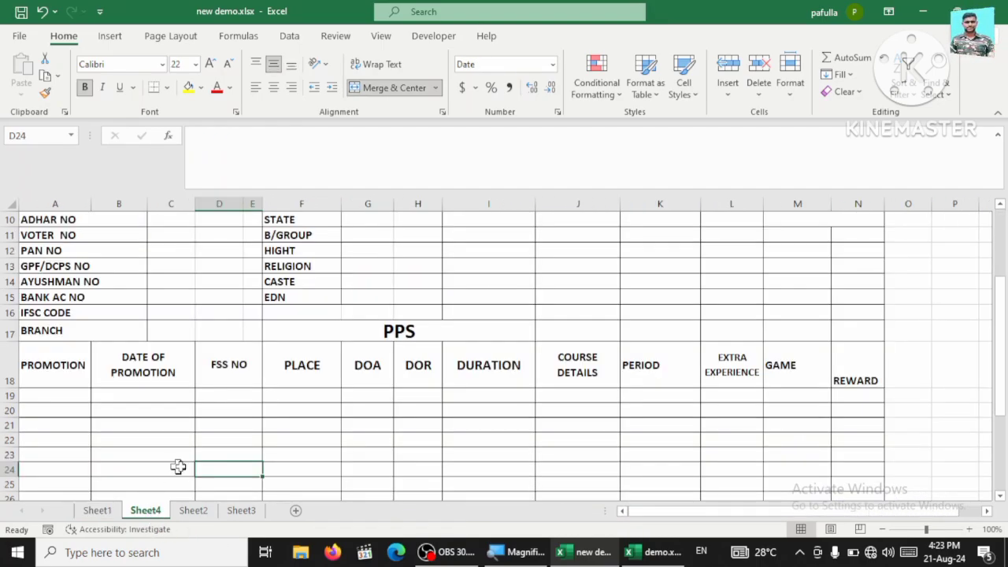
{"action": "scroll", "coordinate": [178, 467], "scroll_direction": "up", "scroll_amount": 3}
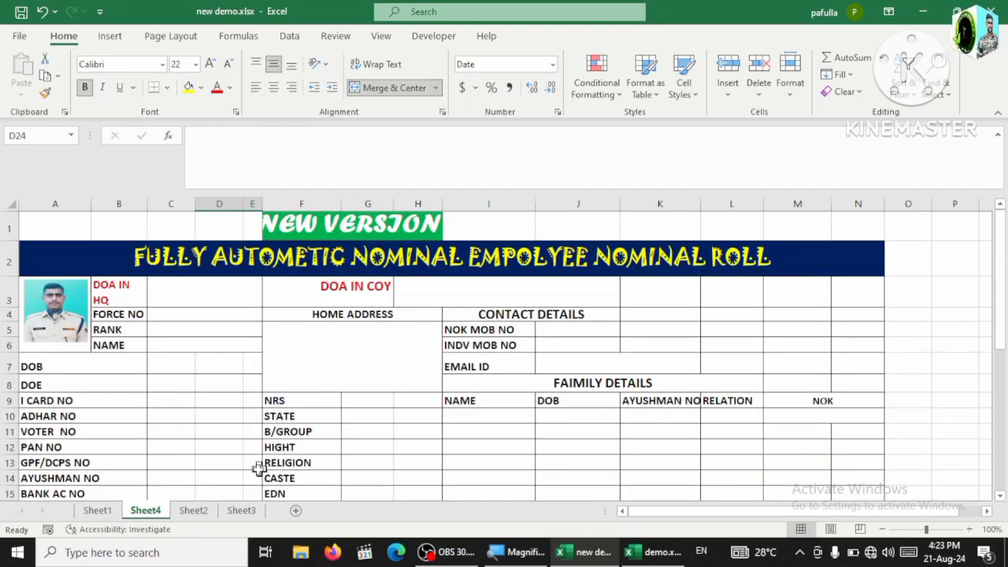
{"action": "left_click", "coordinate": [107, 512]}
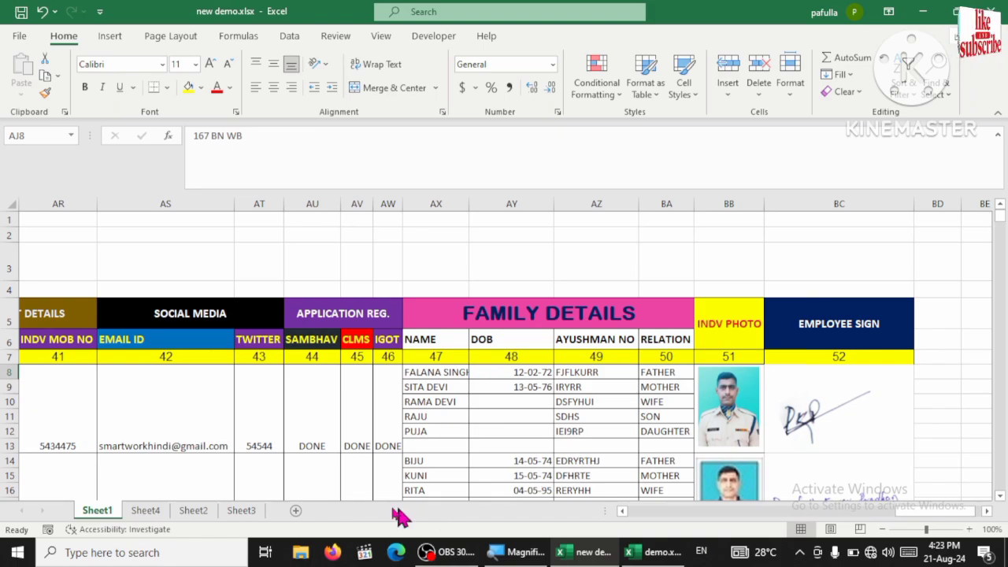
{"action": "left_click", "coordinate": [144, 513]}
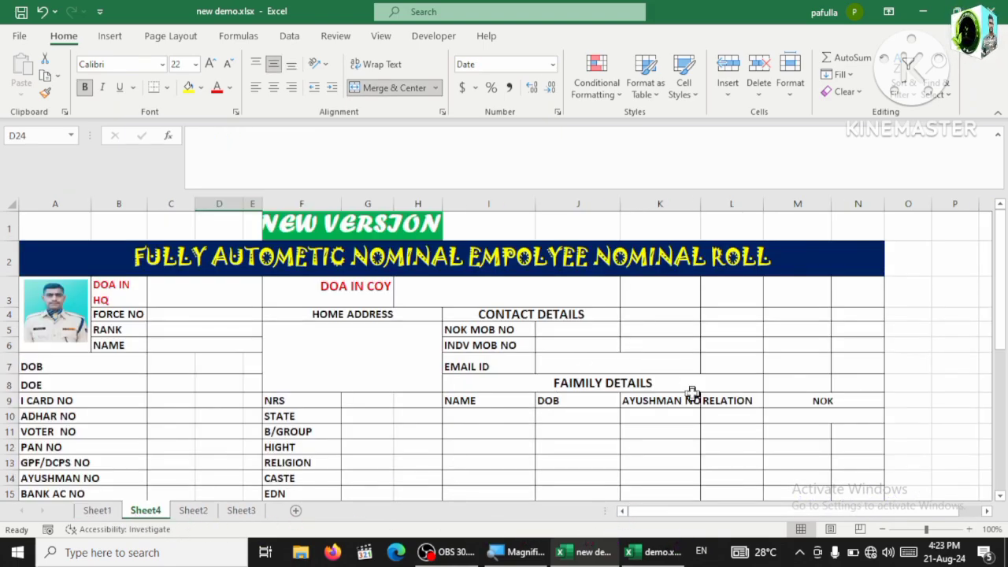
{"action": "scroll", "coordinate": [685, 398], "scroll_direction": "down", "scroll_amount": 1}
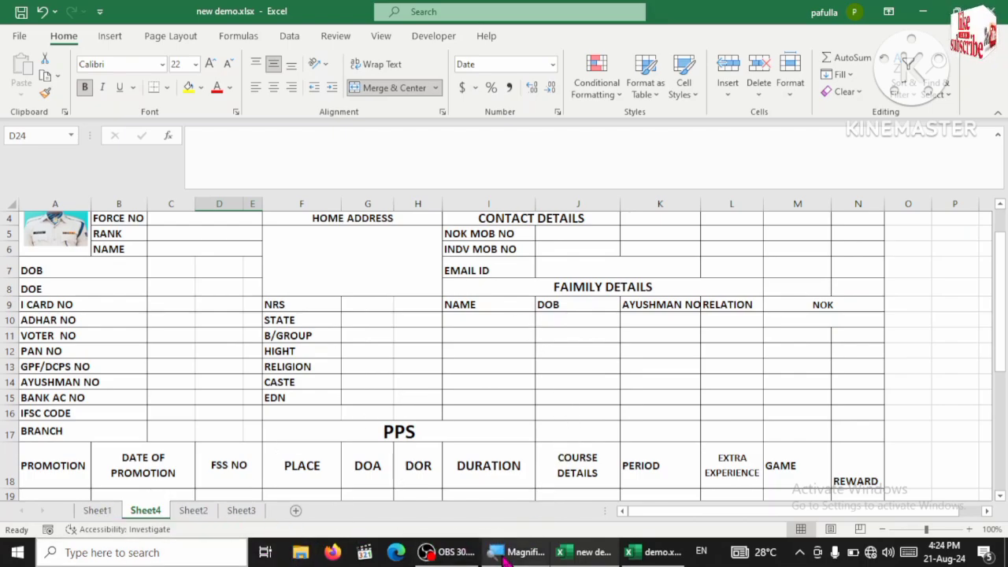
{"action": "left_click", "coordinate": [654, 552]}
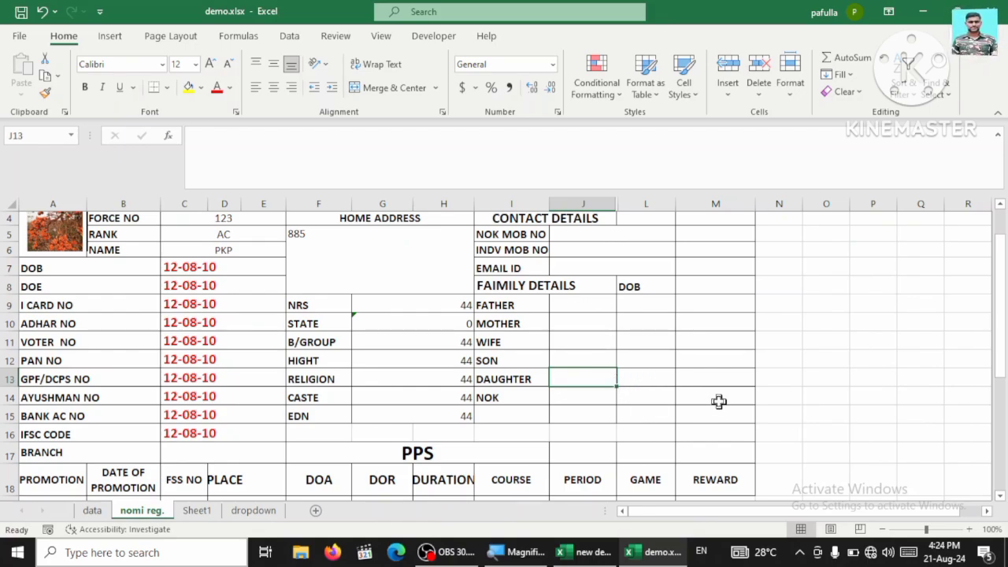
{"action": "left_click", "coordinate": [590, 553]}
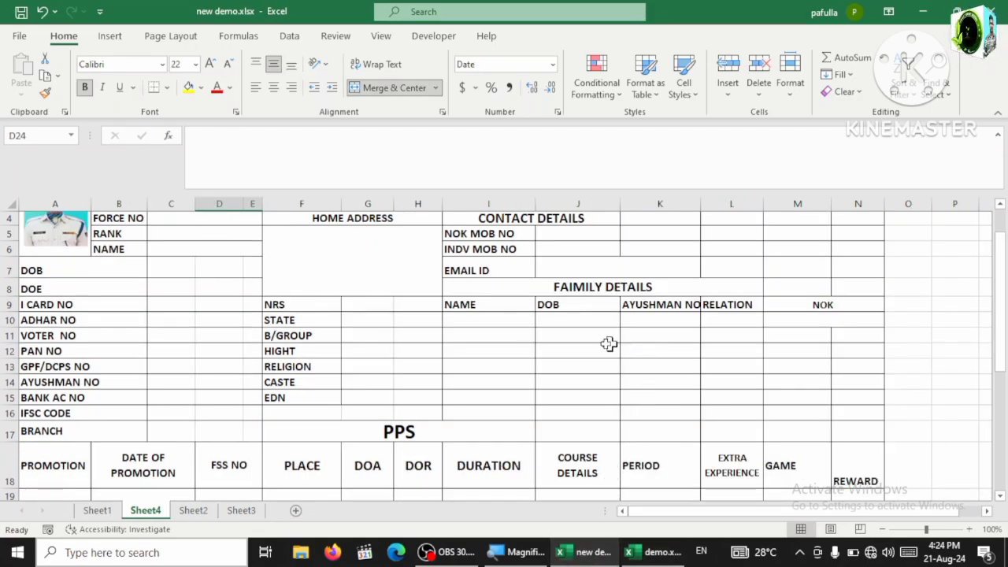
{"action": "scroll", "coordinate": [590, 340], "scroll_direction": "up", "scroll_amount": 1}
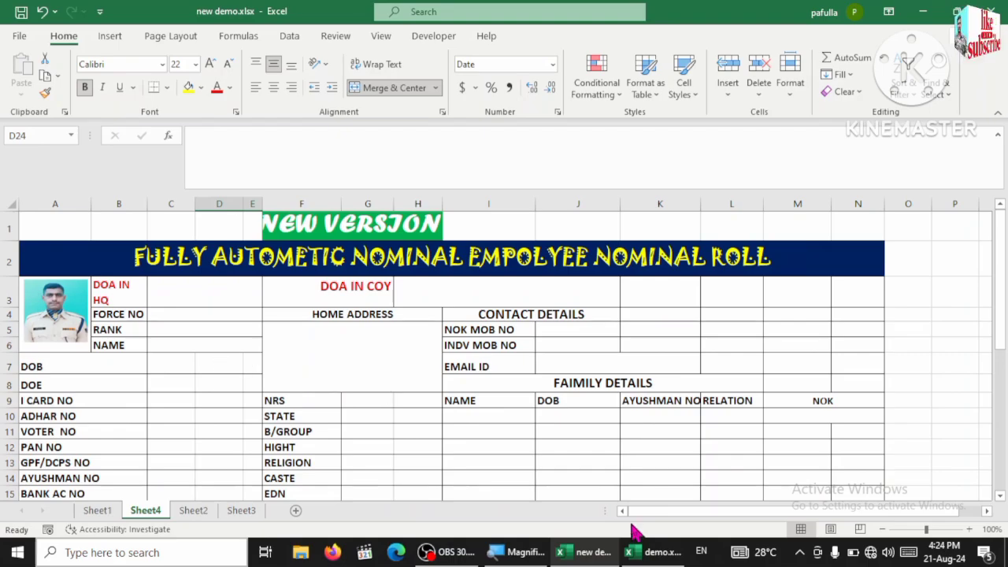
{"action": "scroll", "coordinate": [161, 378], "scroll_direction": "down", "scroll_amount": 1}
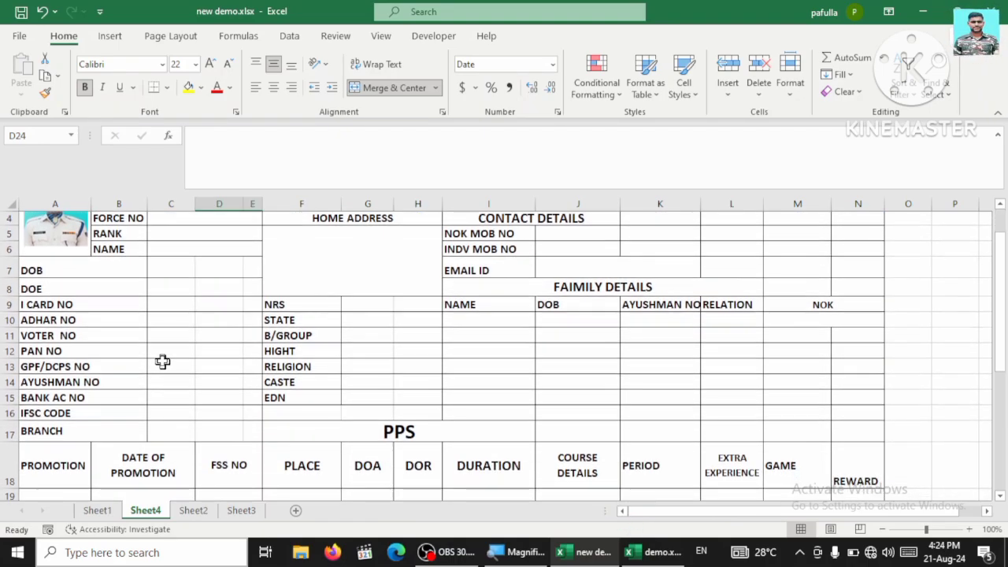
{"action": "scroll", "coordinate": [160, 338], "scroll_direction": "up", "scroll_amount": 1}
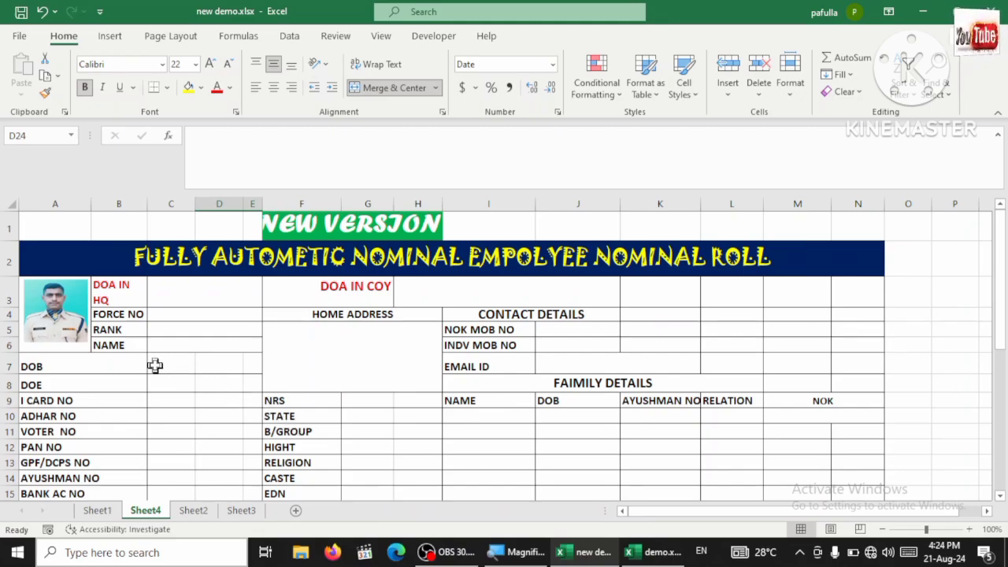
- Examine how the DOB and DOE value cells in columns C to E line up with the promotion table below
{"action": "left_click_drag", "start_coordinate": [156, 365], "coordinate": [237, 366]}
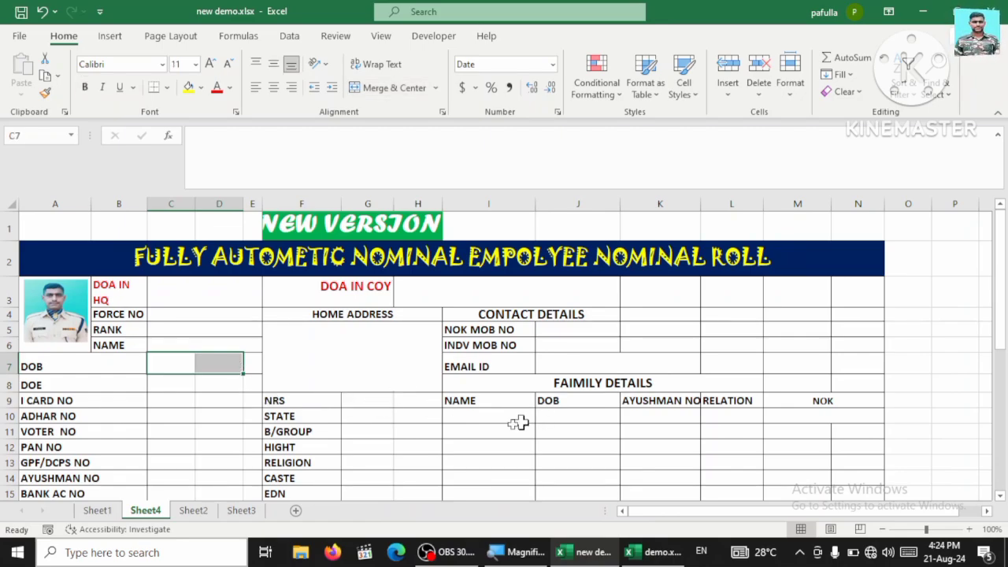
{"action": "scroll", "coordinate": [473, 429], "scroll_direction": "down", "scroll_amount": 3}
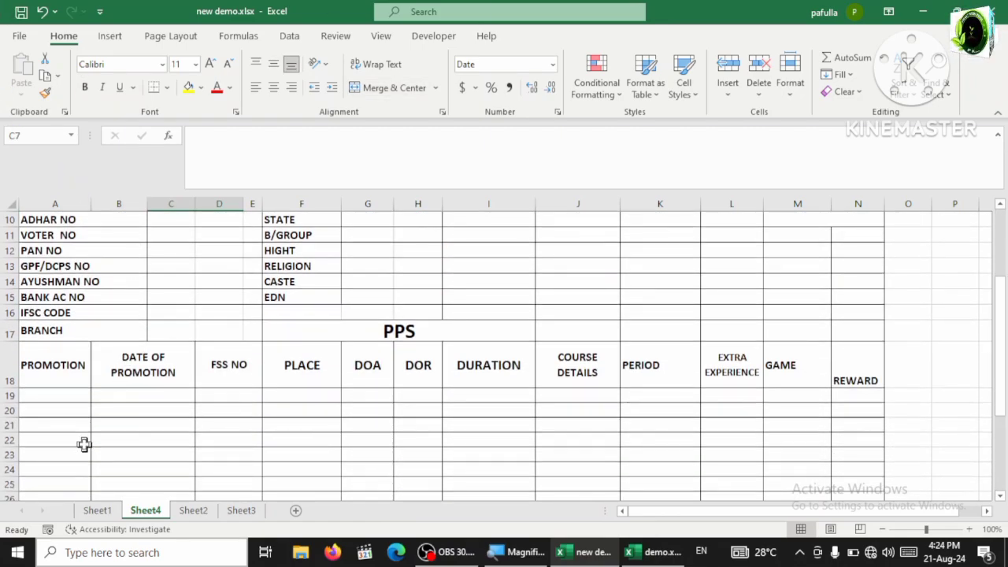
{"action": "scroll", "coordinate": [118, 433], "scroll_direction": "up", "scroll_amount": 3}
{"action": "left_click_drag", "start_coordinate": [171, 369], "coordinate": [252, 369]}
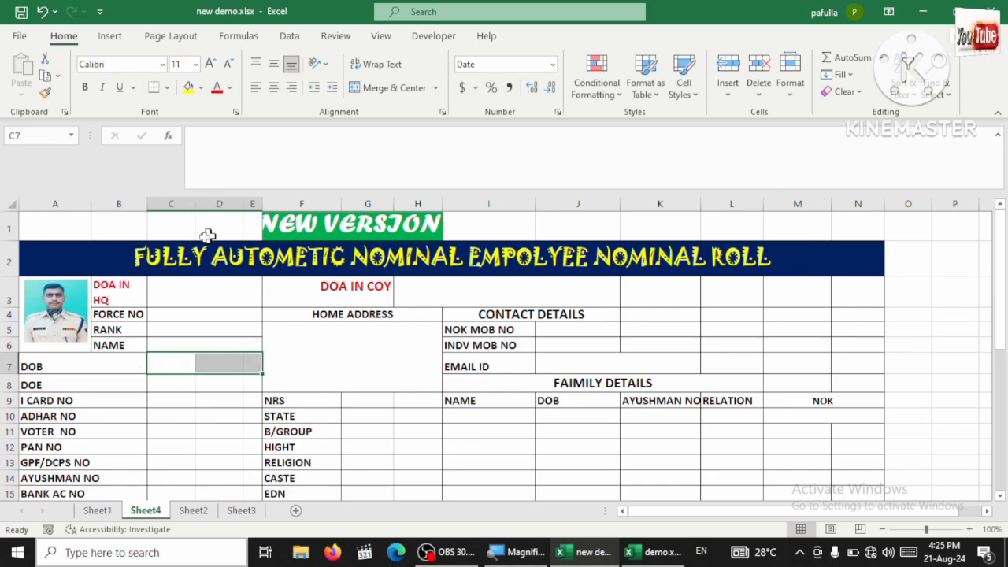
{"action": "left_click", "coordinate": [183, 417]}
{"action": "left_click", "coordinate": [165, 360]}
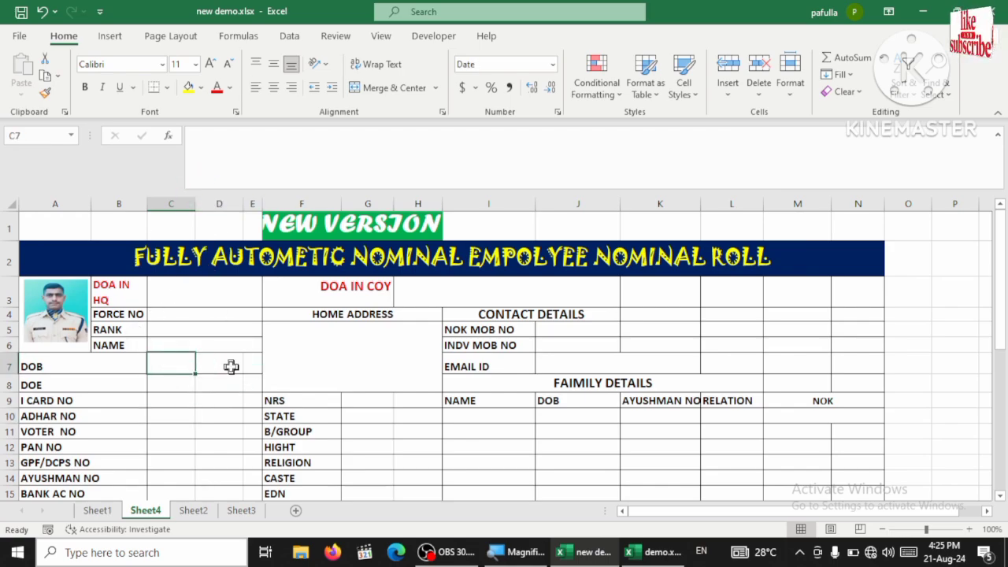
{"action": "left_click", "coordinate": [229, 365]}
{"action": "scroll", "coordinate": [259, 383], "scroll_direction": "down", "scroll_amount": 2}
{"action": "scroll", "coordinate": [190, 408], "scroll_direction": "down", "scroll_amount": 1}
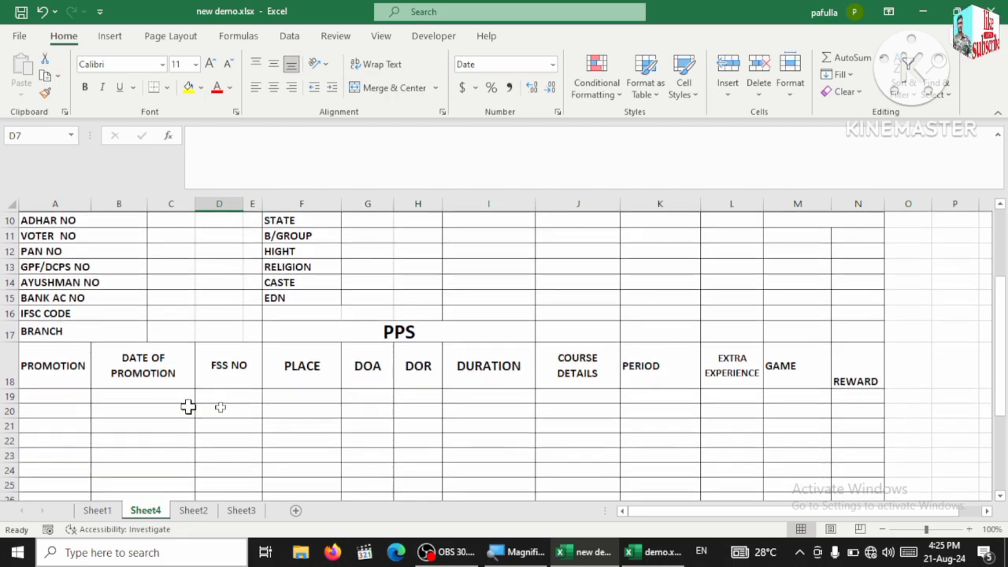
{"action": "scroll", "coordinate": [203, 426], "scroll_direction": "up", "scroll_amount": 2}
{"action": "scroll", "coordinate": [203, 370], "scroll_direction": "up", "scroll_amount": 1}
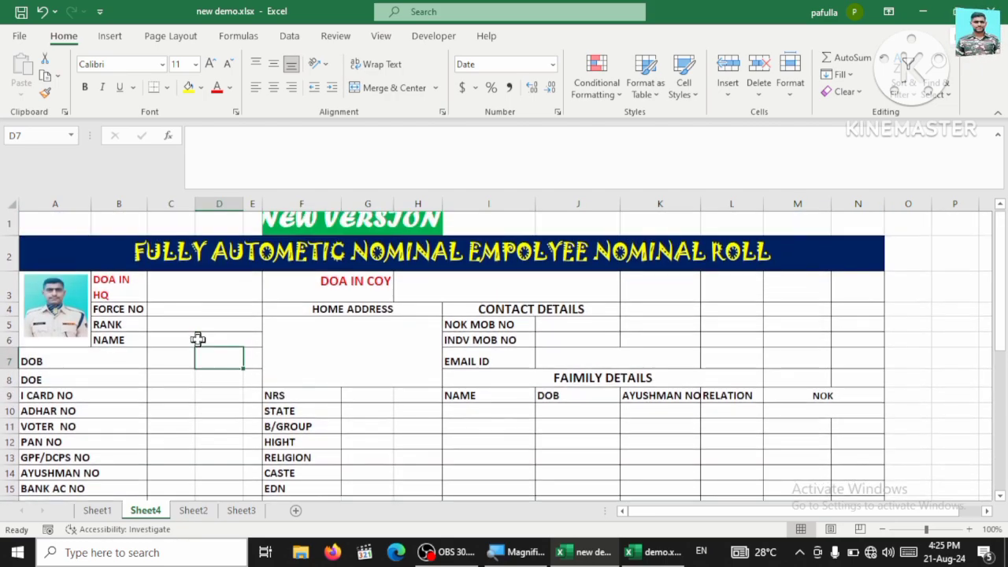
{"action": "left_click", "coordinate": [171, 363]}
{"action": "left_click_drag", "start_coordinate": [171, 363], "coordinate": [236, 362]}
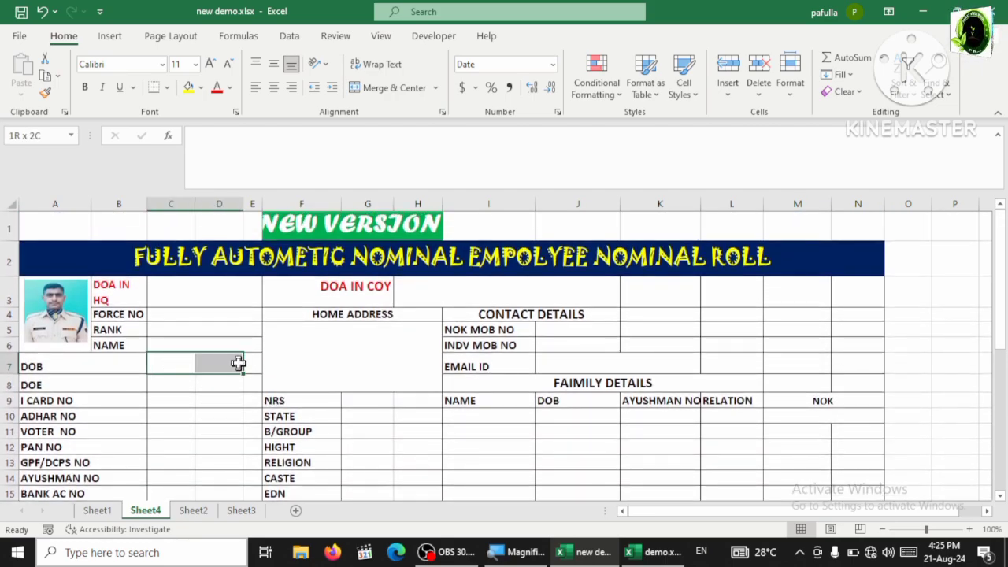
{"action": "left_click_drag", "start_coordinate": [150, 382], "coordinate": [241, 385]}
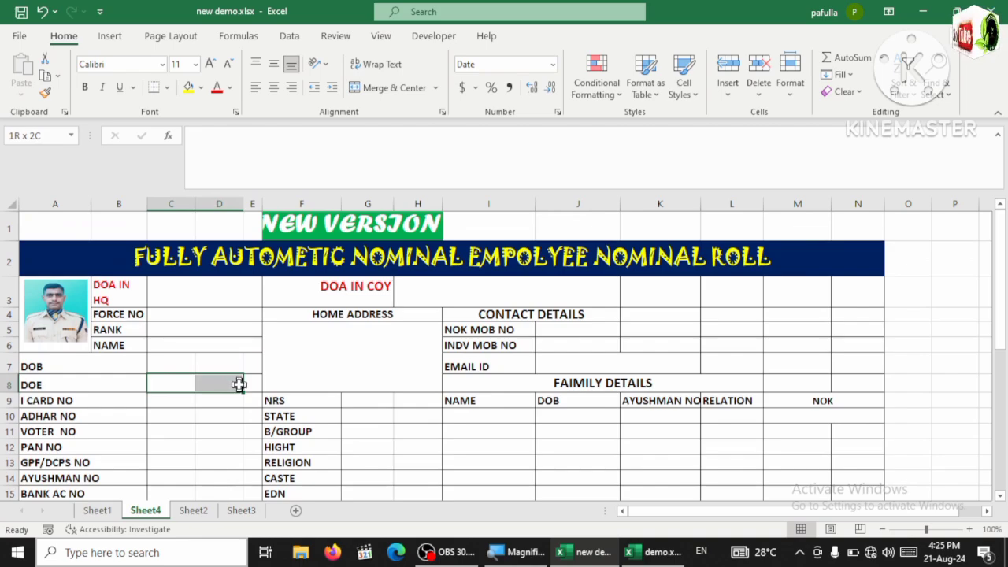
{"action": "left_click", "coordinate": [168, 364]}
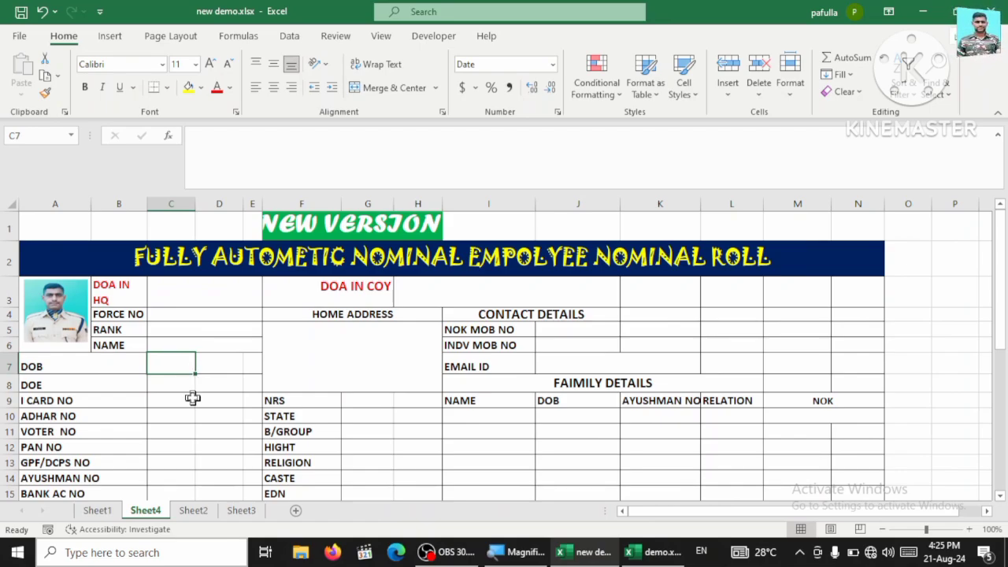
- Set the list validation source of the form's NAME cell C6 to =Sheet1!$D$8:$D$379
{"action": "left_click", "coordinate": [172, 345]}
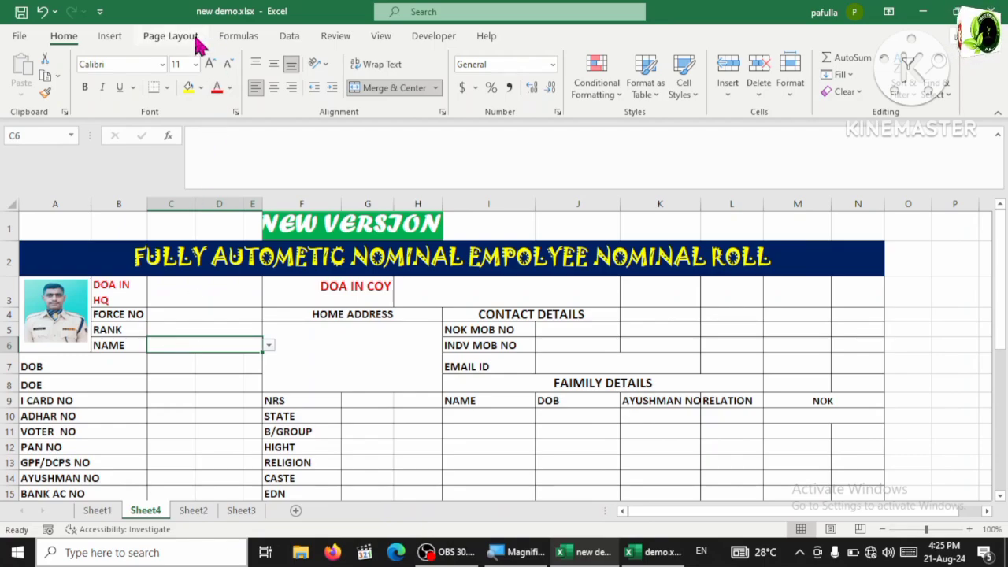
{"action": "left_click", "coordinate": [290, 37]}
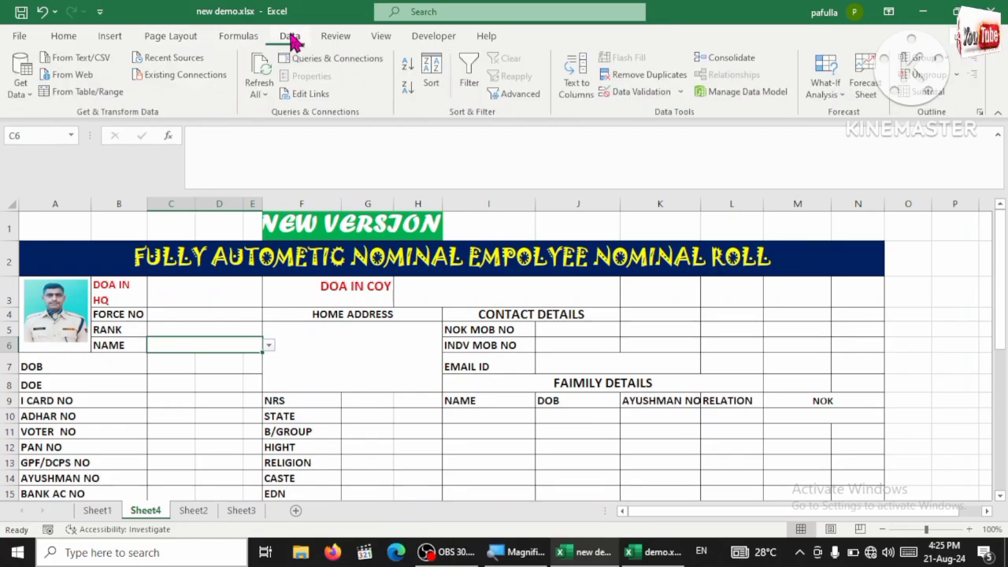
{"action": "left_click", "coordinate": [654, 93]}
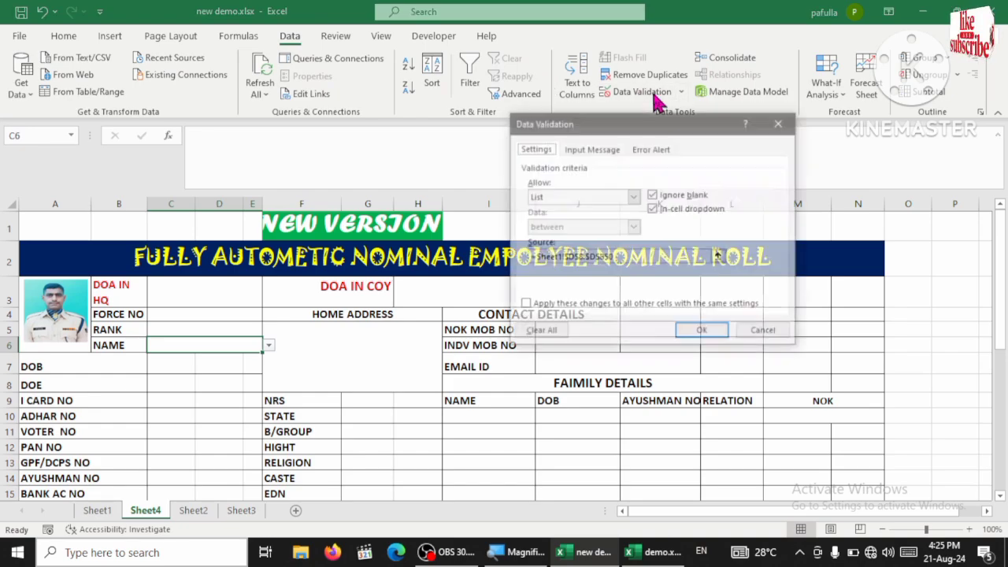
{"action": "left_click", "coordinate": [633, 197]}
{"action": "left_click", "coordinate": [551, 241]}
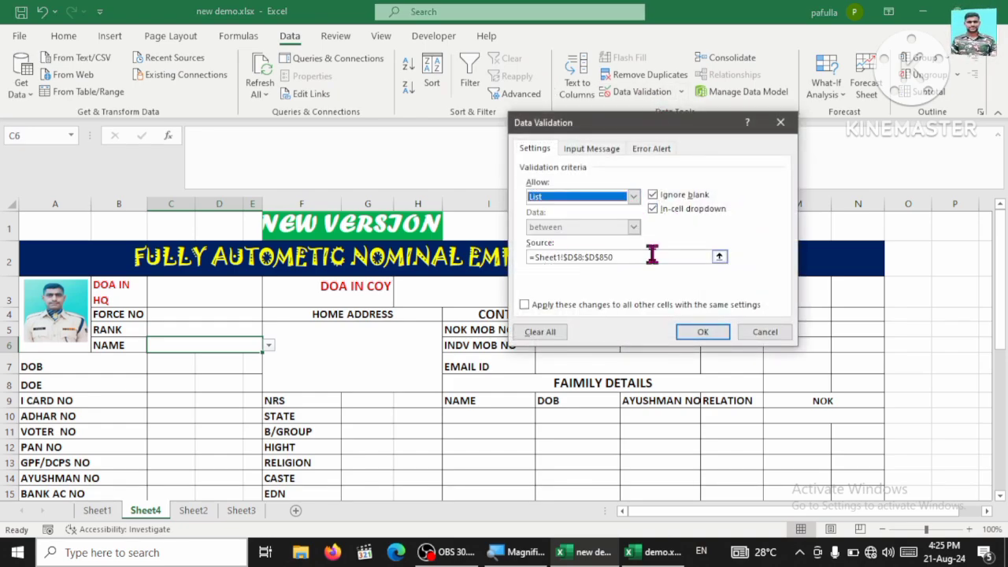
{"action": "left_click_drag", "start_coordinate": [662, 260], "coordinate": [466, 261]}
{"action": "key", "text": "BackSpace"}
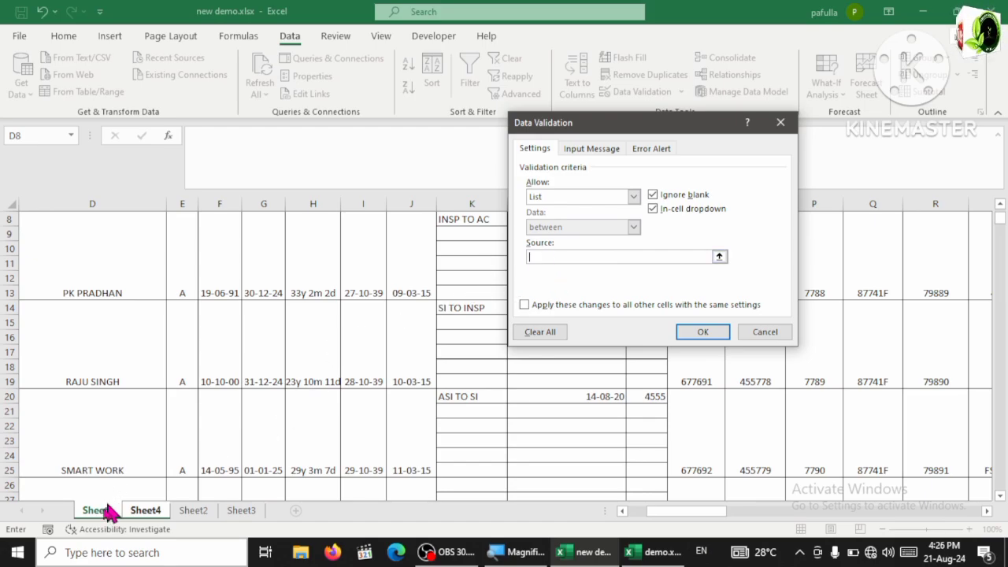
{"action": "scroll", "coordinate": [211, 358], "scroll_direction": "up", "scroll_amount": 3}
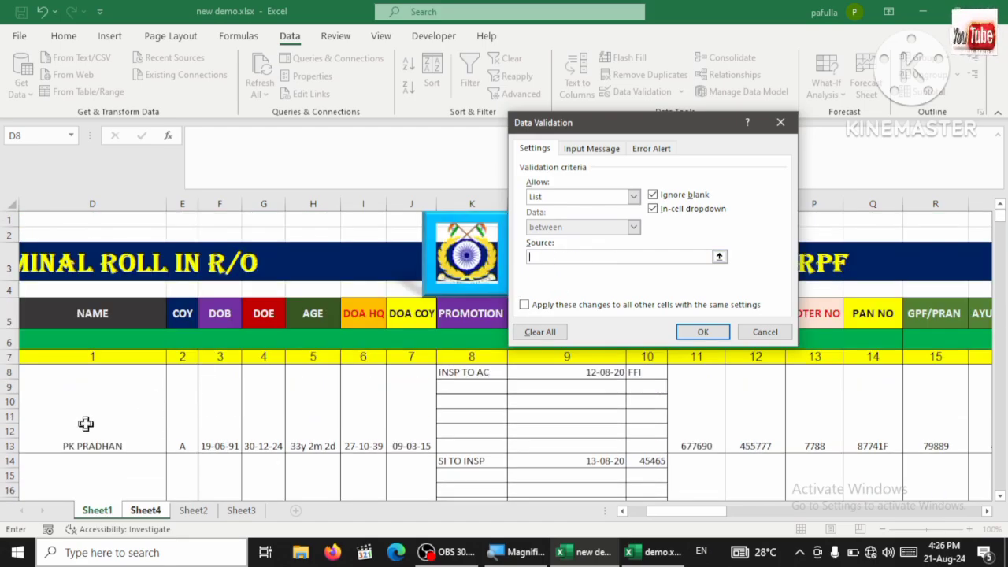
{"action": "left_click_drag", "start_coordinate": [86, 423], "coordinate": [87, 554]}
{"action": "left_click", "coordinate": [715, 337]}
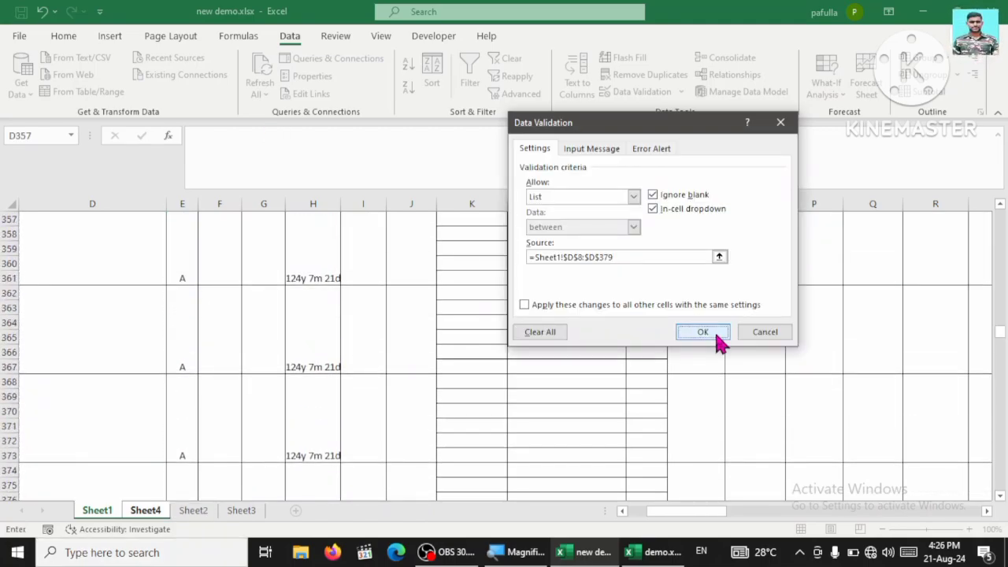
- Try the form's NAME selection list in C6 by choosing the second employee and switching to the first employee
{"action": "left_click", "coordinate": [269, 346]}
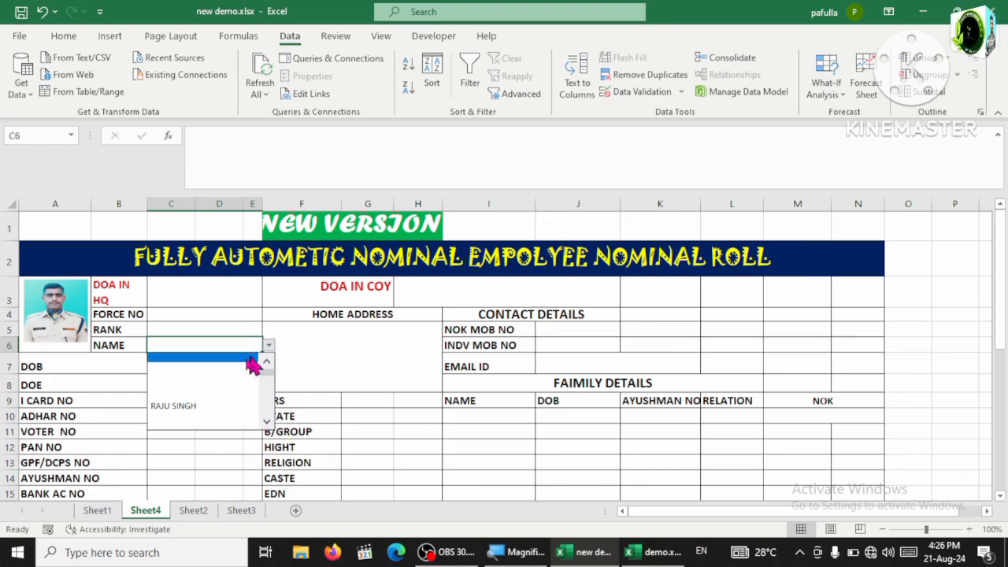
{"action": "left_click", "coordinate": [201, 405]}
{"action": "left_click", "coordinate": [268, 346]}
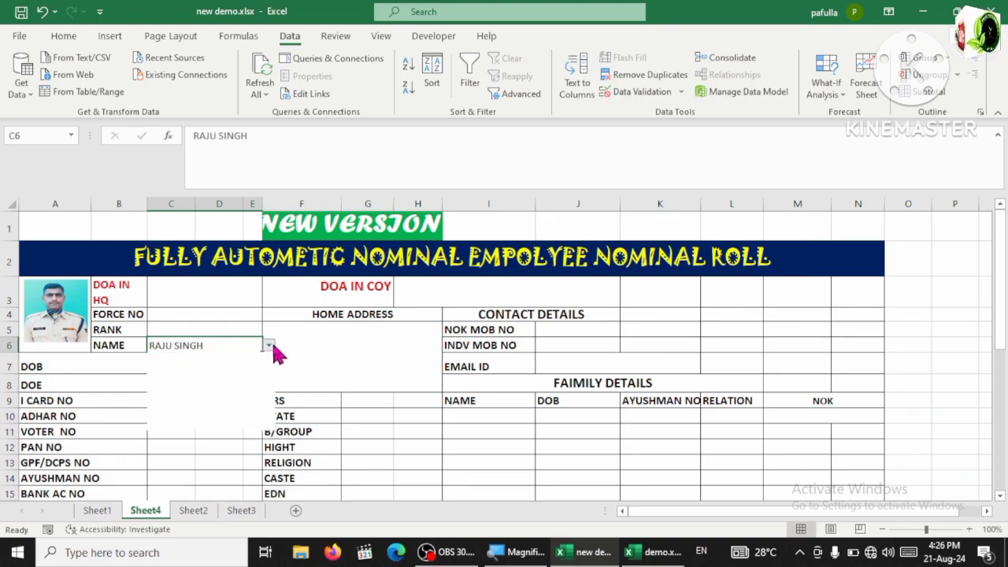
{"action": "left_click", "coordinate": [268, 367]}
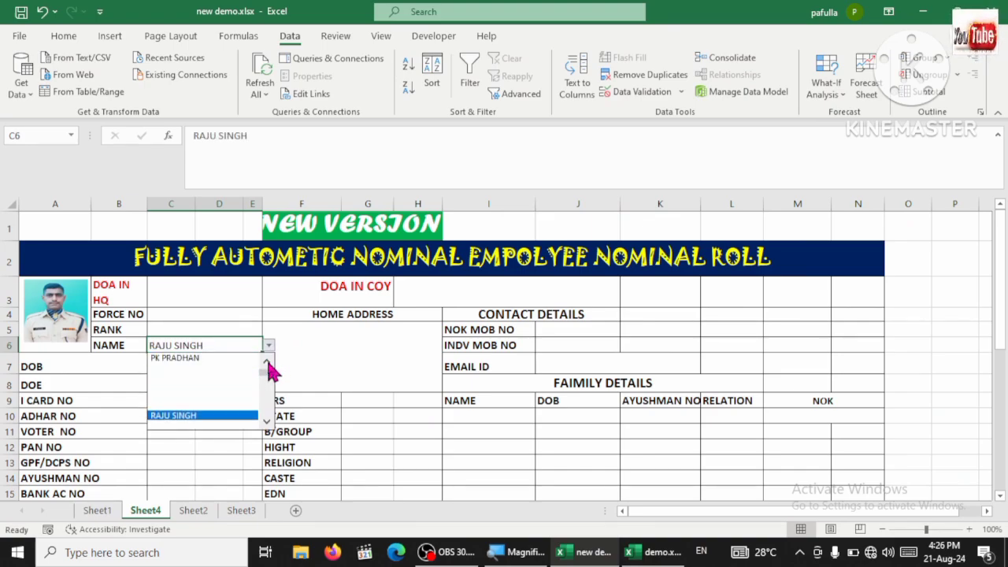
{"action": "left_click", "coordinate": [207, 353]}
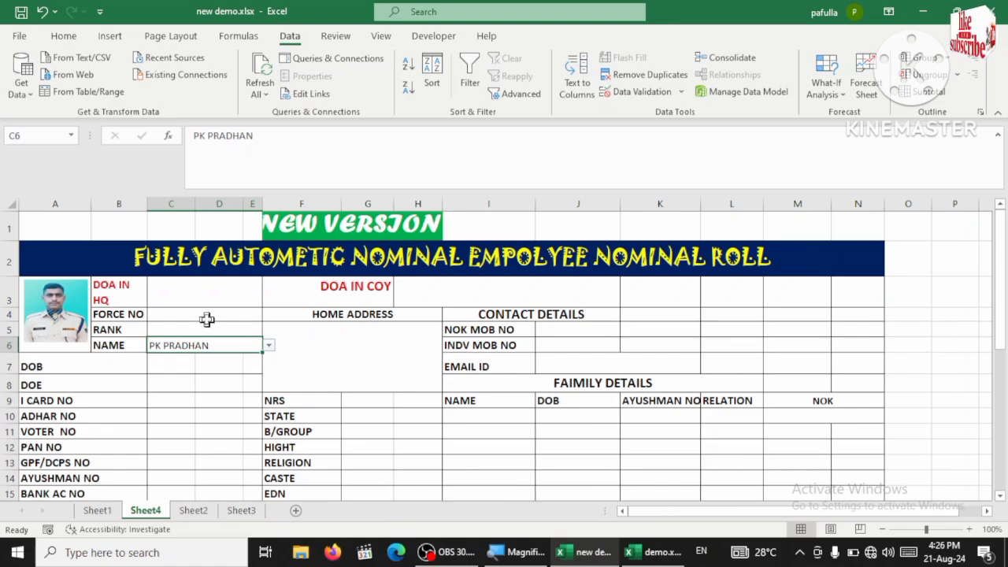
- Begin an XLOOKUP formula in the FORCE NO cell C4 with the absolute reference $C$6 as the lookup value
{"action": "left_click", "coordinate": [207, 316]}
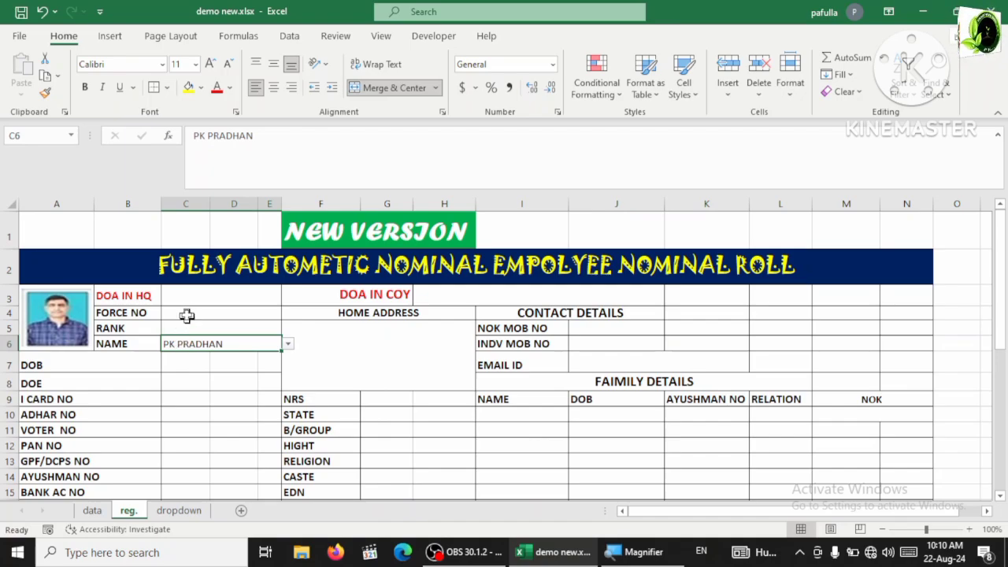
{"action": "left_click", "coordinate": [188, 313]}
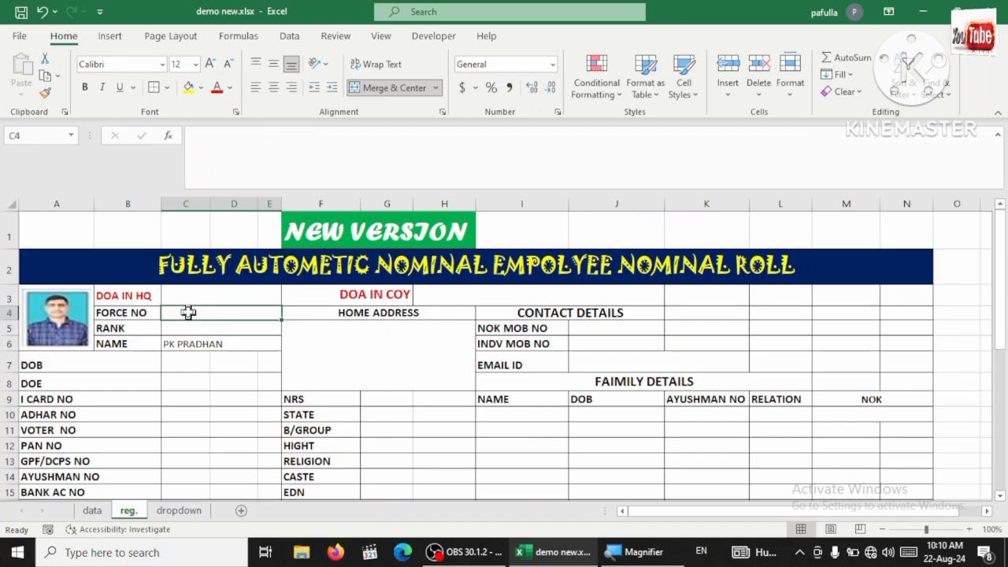
{"action": "key", "text": "super+plus"}
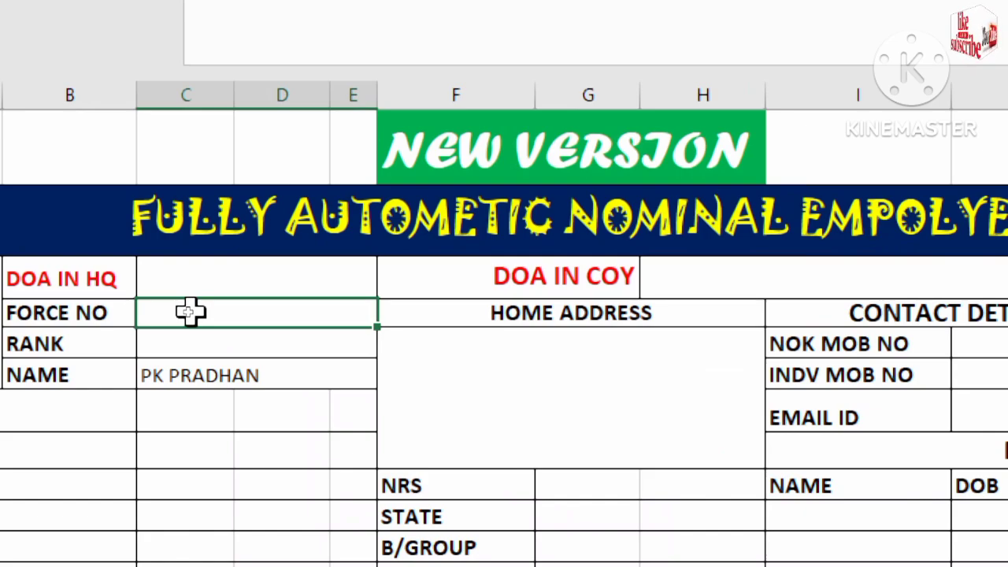
{"action": "type", "text": "="}
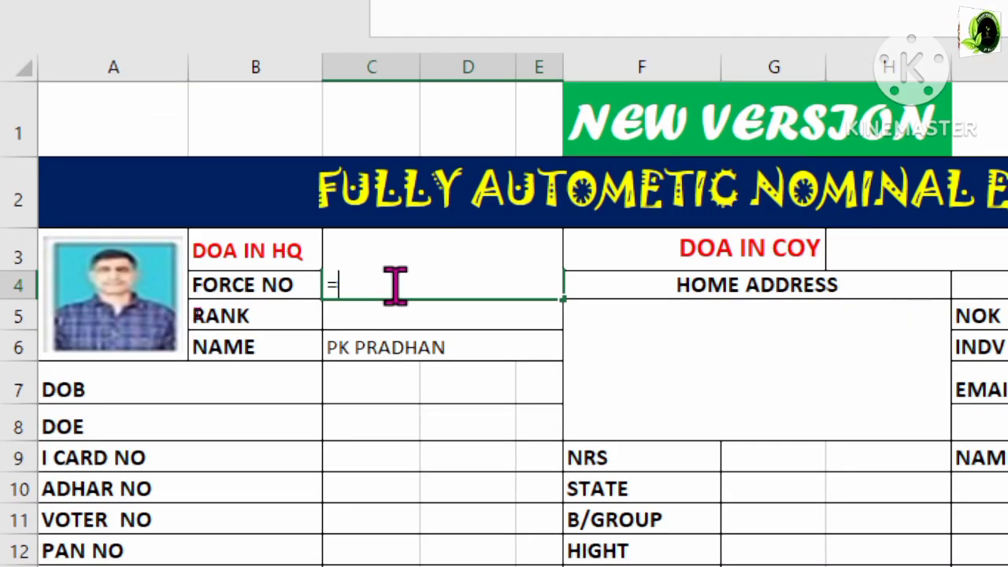
{"action": "type", "text": "xl"}
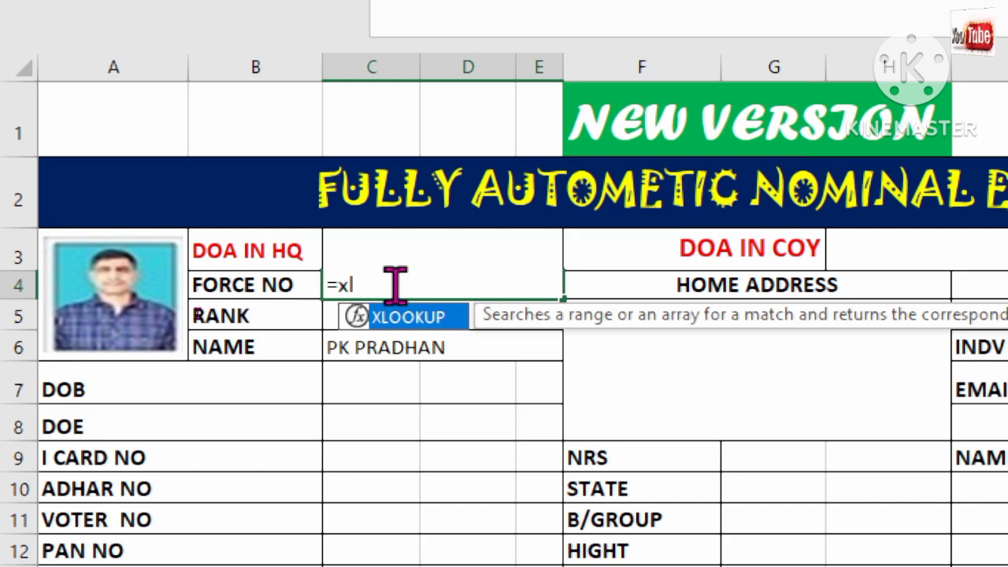
{"action": "double_click", "coordinate": [406, 318]}
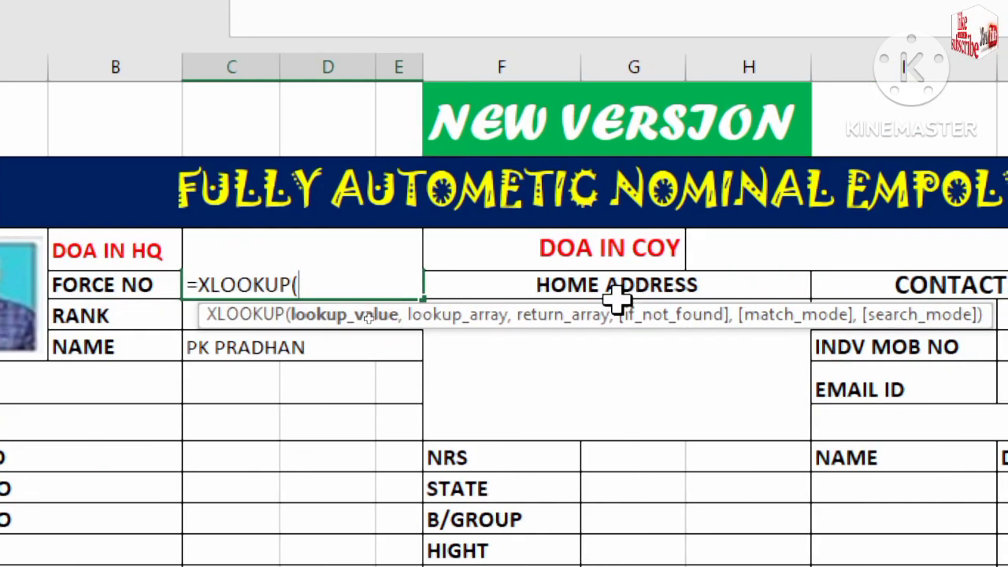
{"action": "left_click", "coordinate": [227, 351]}
{"action": "key", "text": "F4"}
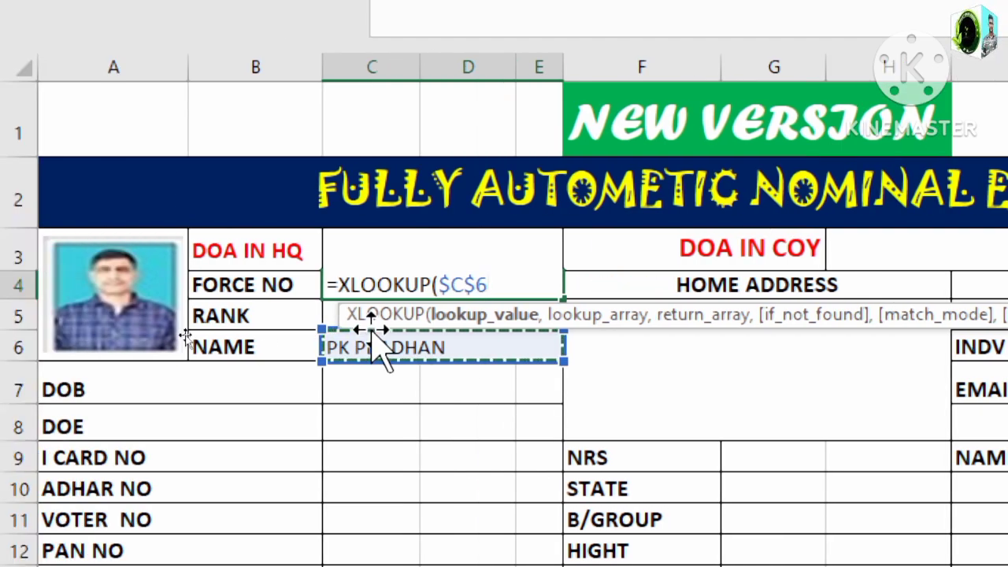
{"action": "type", "text": ","}
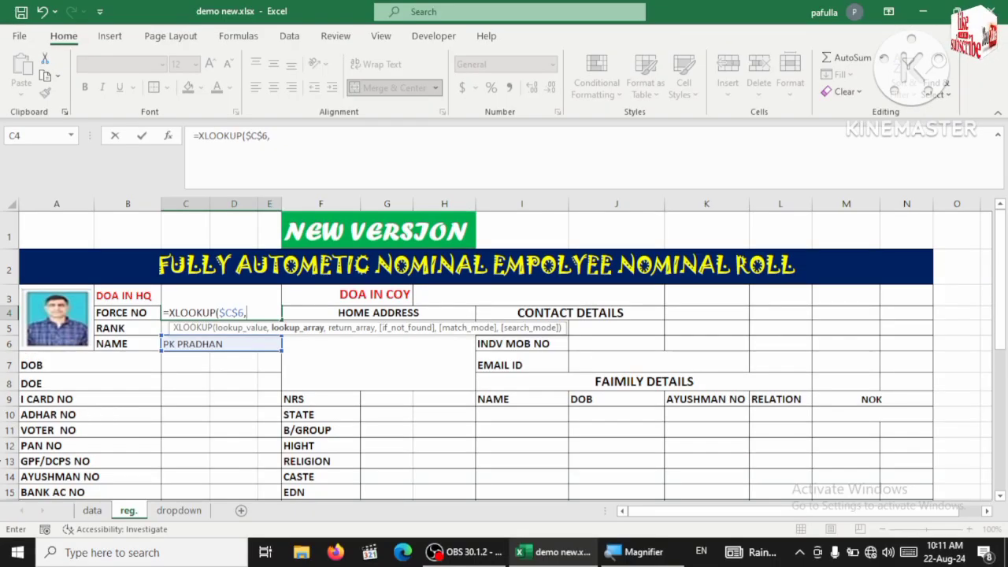
- Set the XLOOKUP lookup array to the data sheet's NAME column as the absolute range data!$D$8:$D$850
{"action": "left_click", "coordinate": [93, 510]}
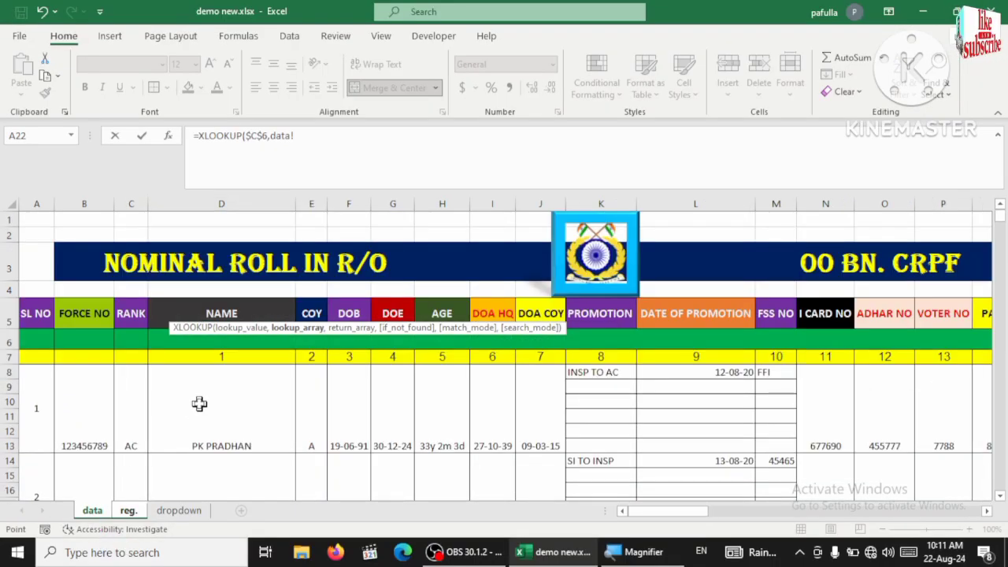
{"action": "left_click_drag", "start_coordinate": [199, 404], "coordinate": [205, 535]}
{"action": "left_click", "coordinate": [332, 137]}
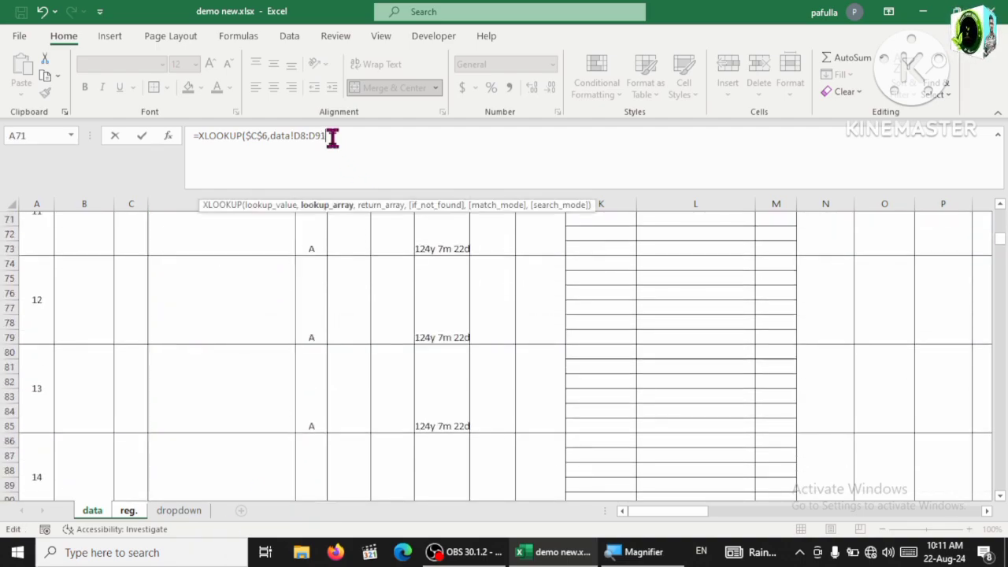
{"action": "key", "text": "BackSpace"}
{"action": "type", "text": "850"}
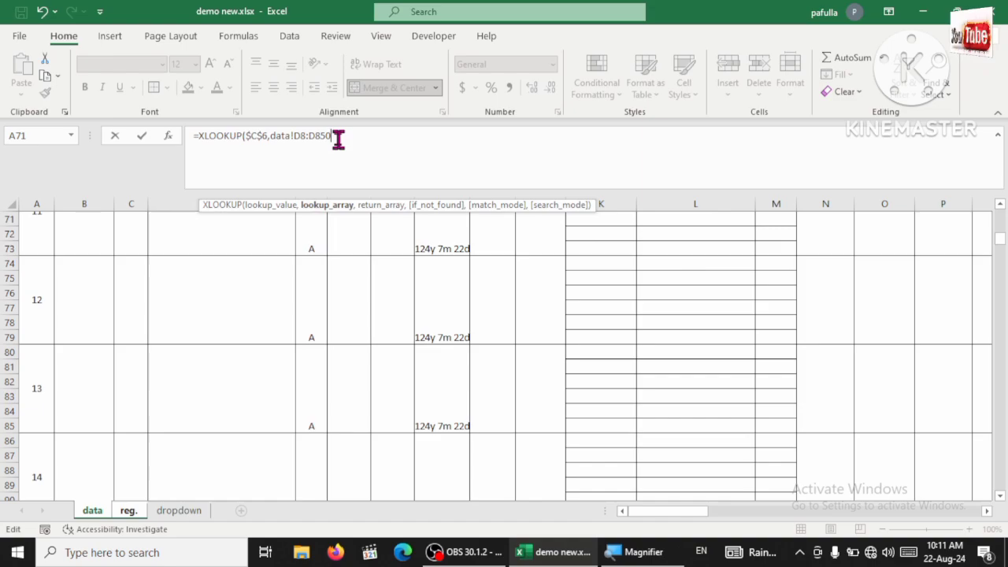
{"action": "left_click_drag", "start_coordinate": [338, 139], "coordinate": [300, 138]}
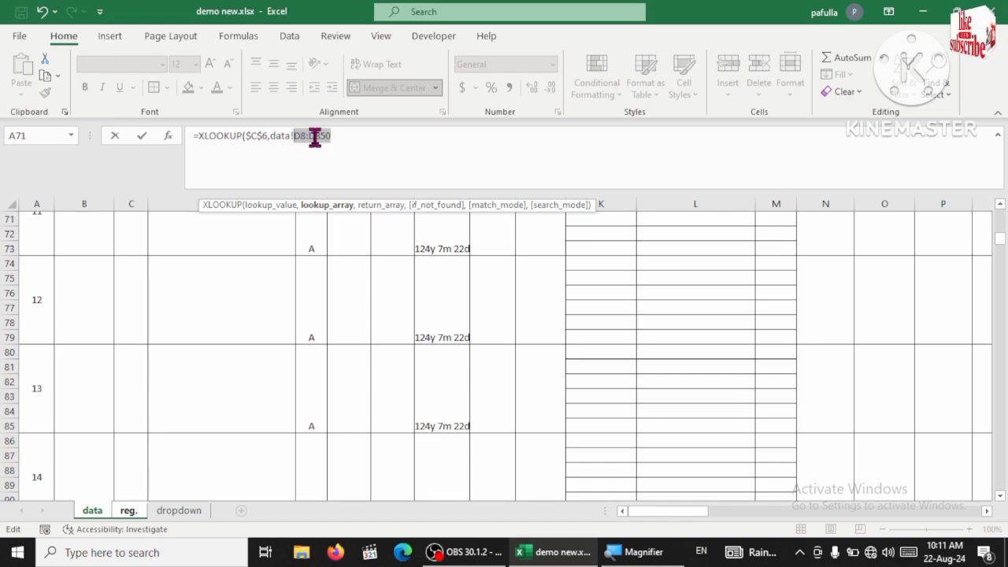
{"action": "key", "text": "F4"}
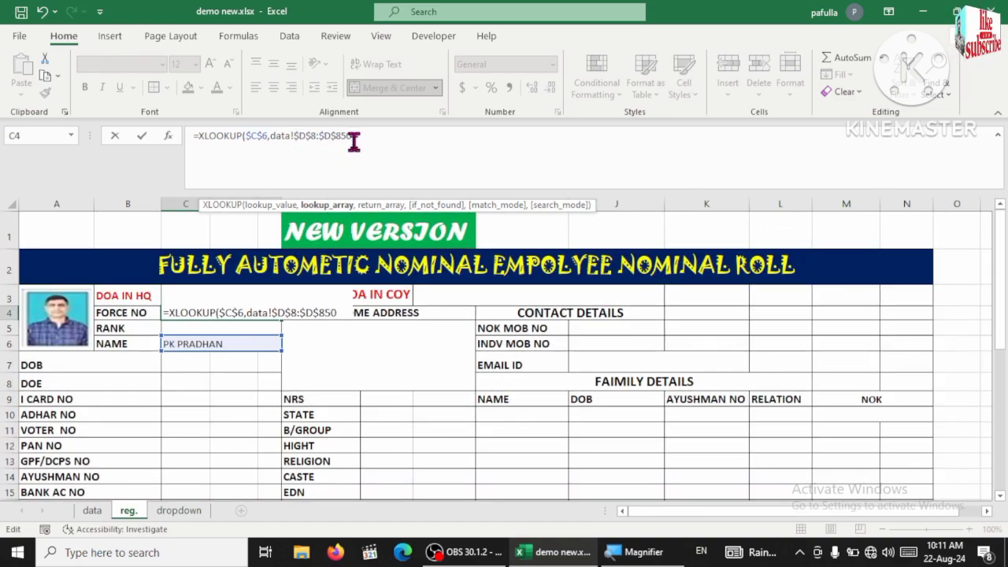
{"action": "type", "text": ","}
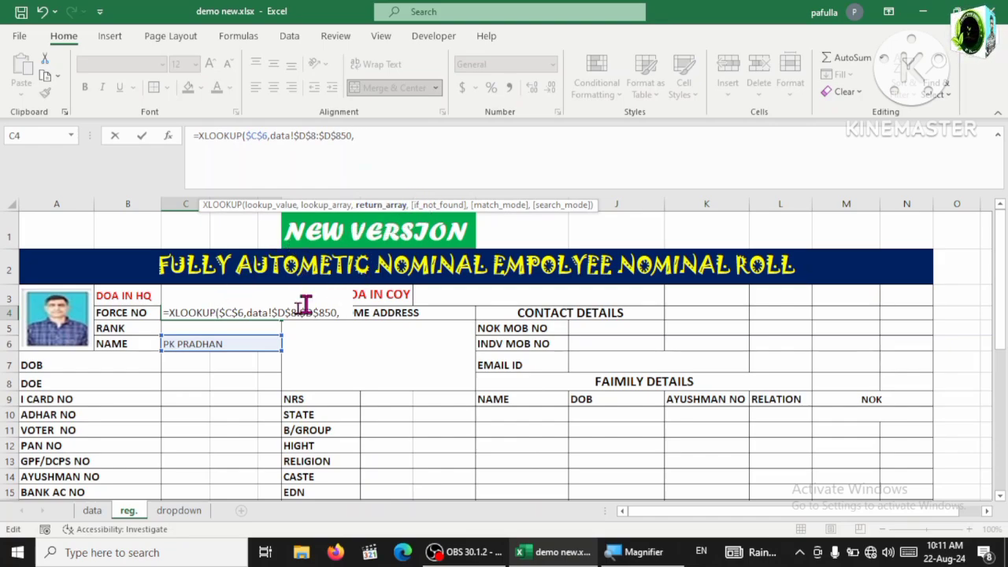
- Set the XLOOKUP return array to the FORCE NO column range data!B8:B850 and complete the formula
{"action": "left_click", "coordinate": [92, 511]}
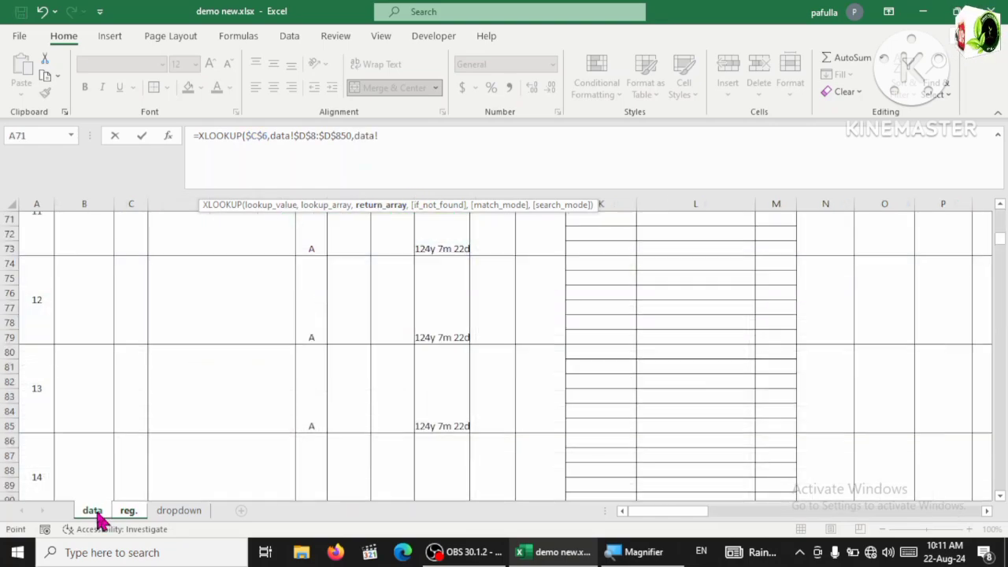
{"action": "scroll", "coordinate": [186, 386], "scroll_direction": "up", "scroll_amount": 9}
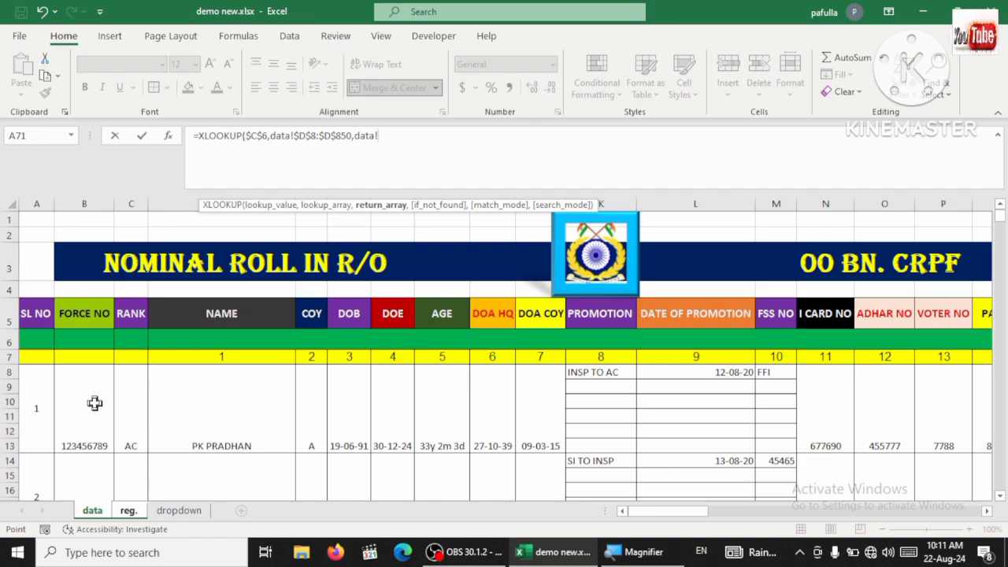
{"action": "left_click_drag", "start_coordinate": [95, 403], "coordinate": [102, 559]}
{"action": "key", "text": "BackSpace"}
{"action": "key", "text": "BackSpace"}
{"action": "key", "text": "BackSpace"}
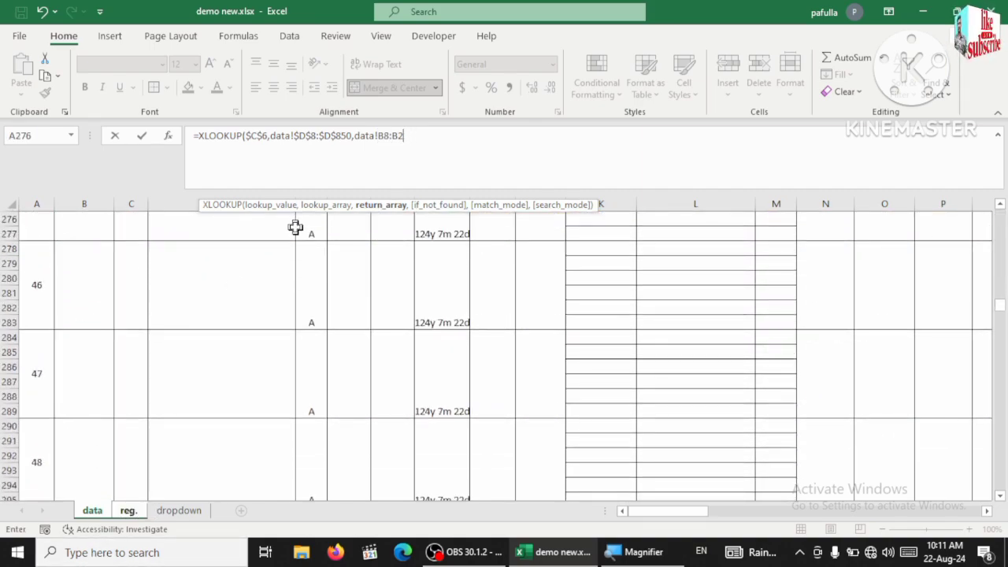
{"action": "type", "text": "850"}
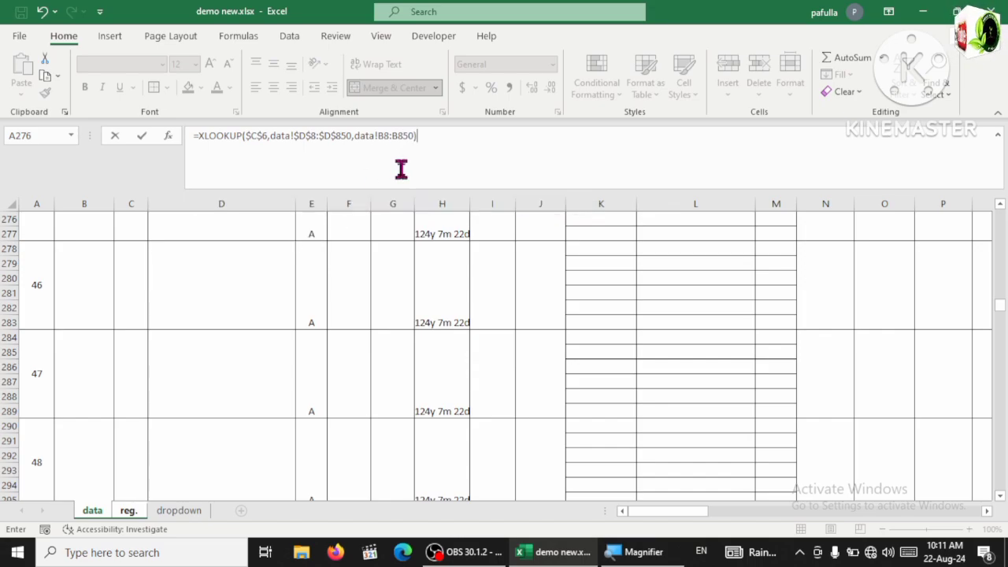
{"action": "key", "text": "Return"}
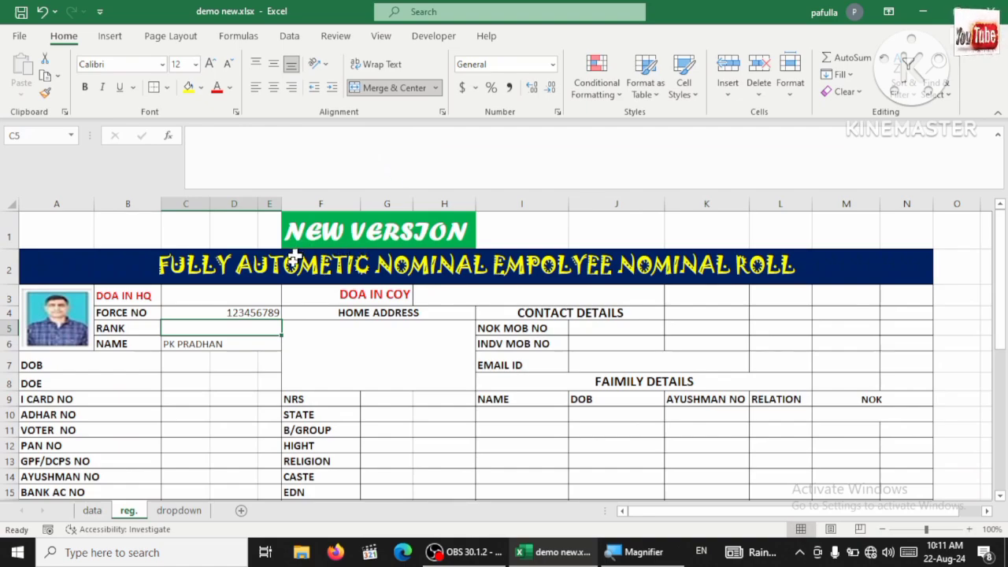
- Left-align the FORCE NO result in C4 and review its lookup formula
{"action": "left_click", "coordinate": [227, 311]}
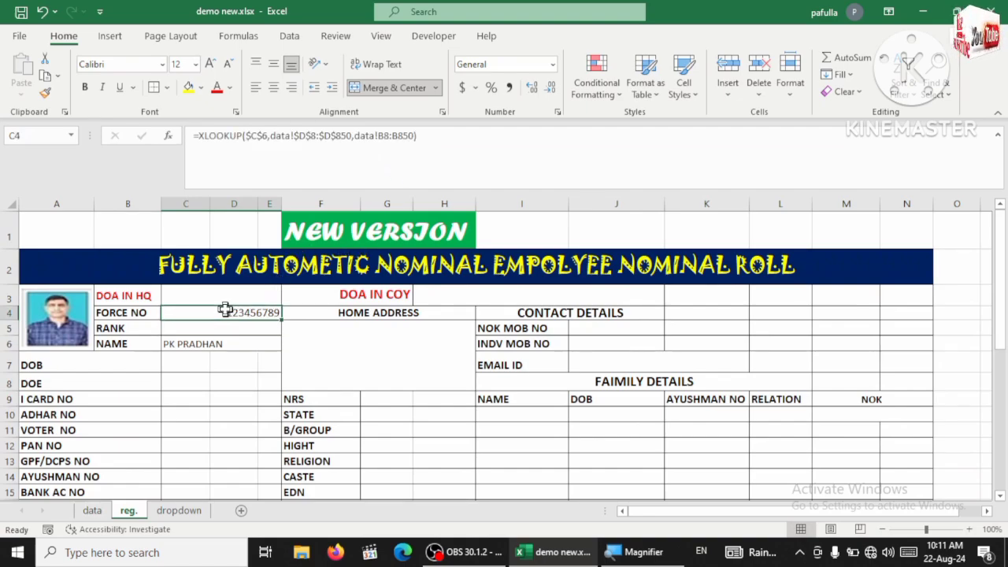
{"action": "left_click", "coordinate": [256, 88]}
{"action": "left_click", "coordinate": [203, 331]}
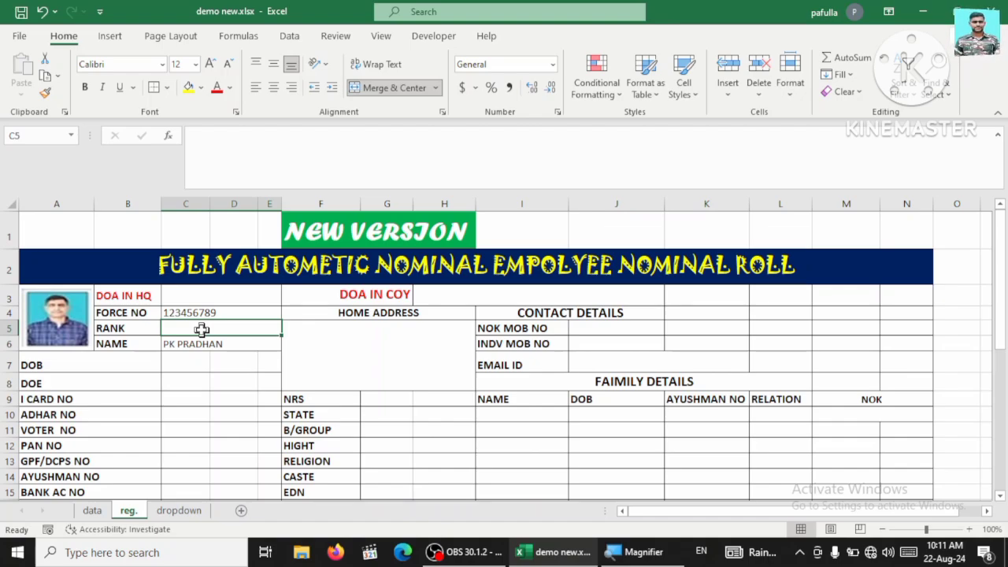
{"action": "left_click", "coordinate": [197, 313]}
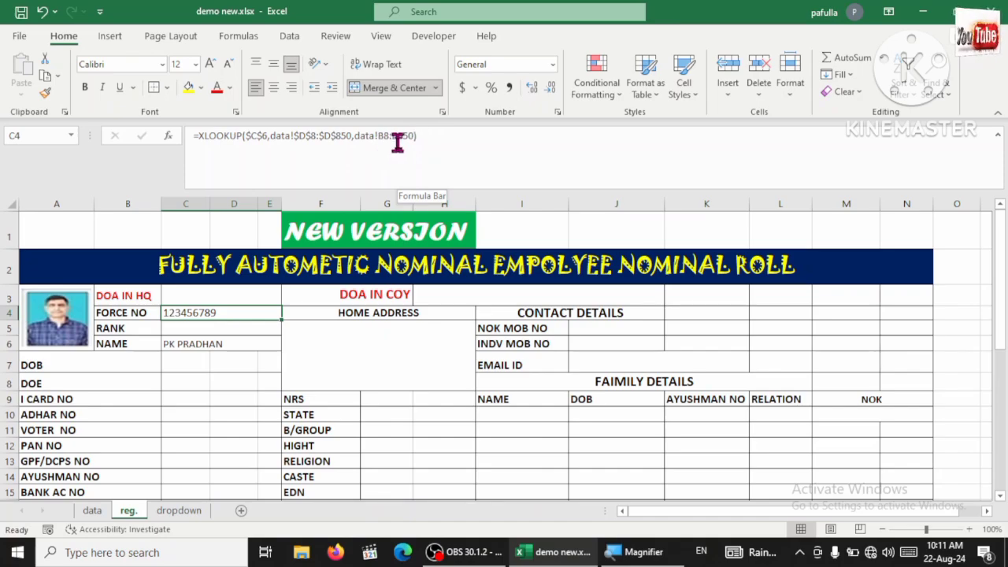
{"action": "left_click", "coordinate": [190, 331]}
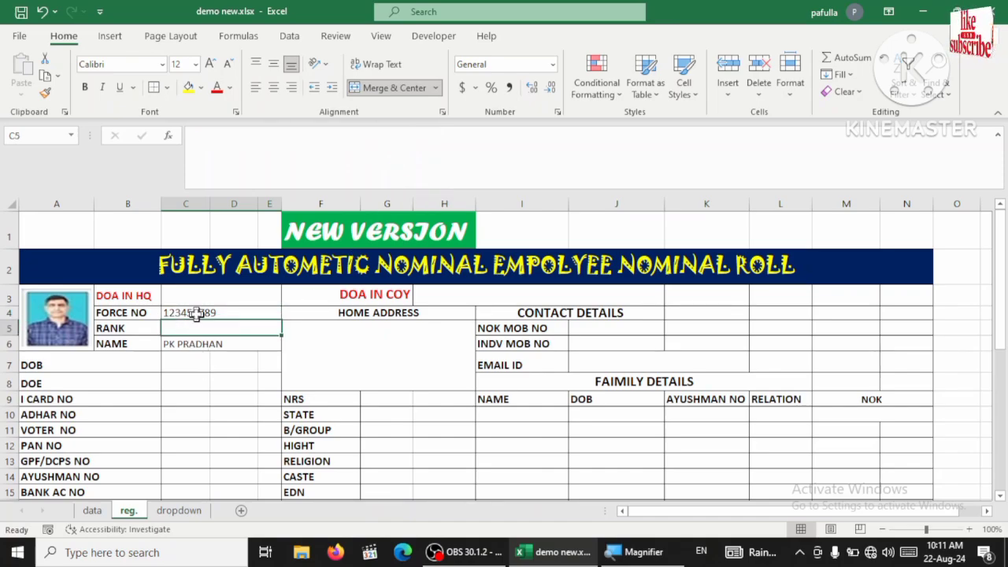
- Copy the FORCE NO lookup formula from C4 into the RANK cell C5
{"action": "left_click", "coordinate": [196, 314]}
{"action": "key", "text": "ctrl+c"}
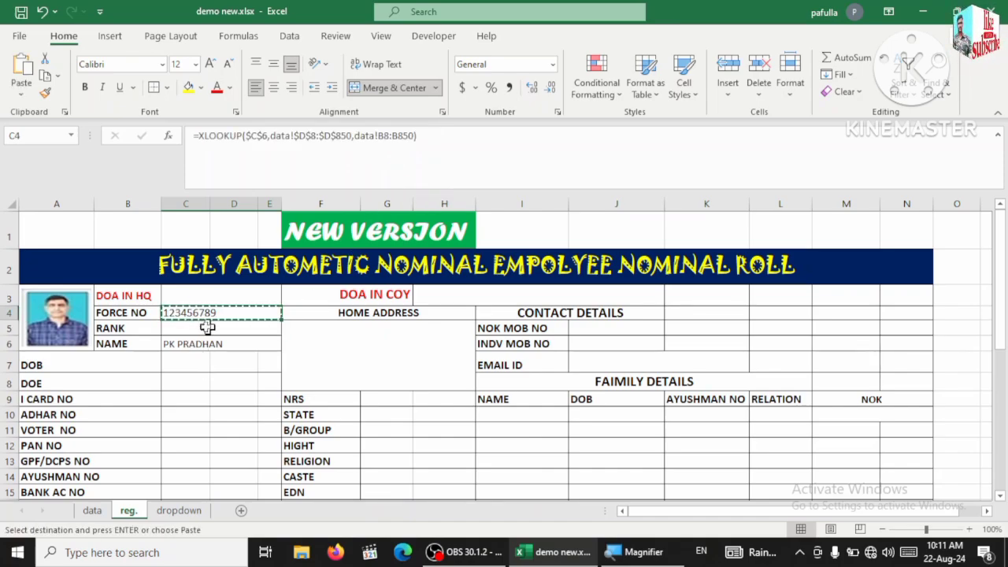
{"action": "left_click", "coordinate": [205, 327]}
{"action": "key", "text": "ctrl+v"}
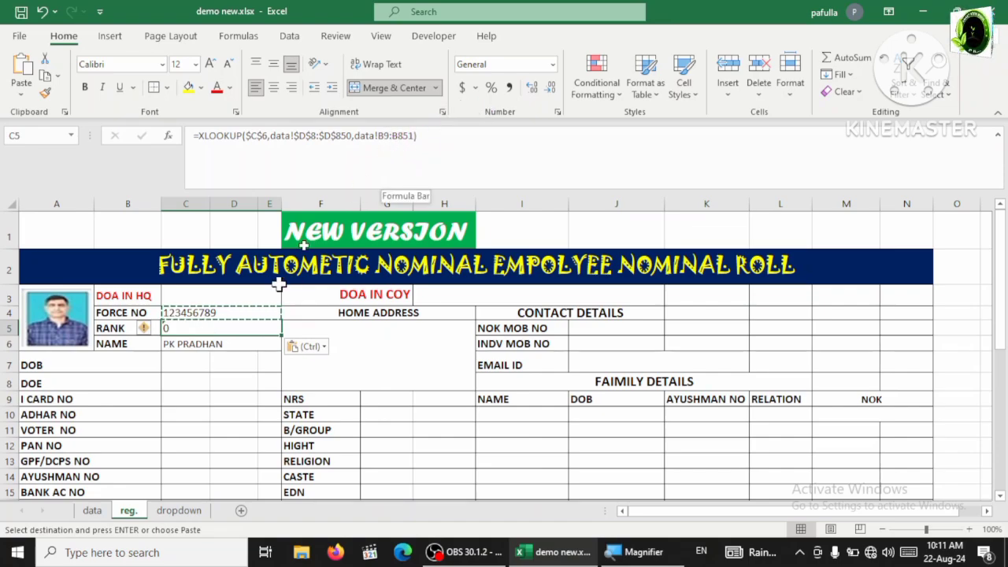
- Change the return array in the RANK cell's XLOOKUP formula to data!C8:C850
{"action": "left_click", "coordinate": [386, 136]}
{"action": "key", "text": "BackSpace"}
{"action": "type", "text": "9"}
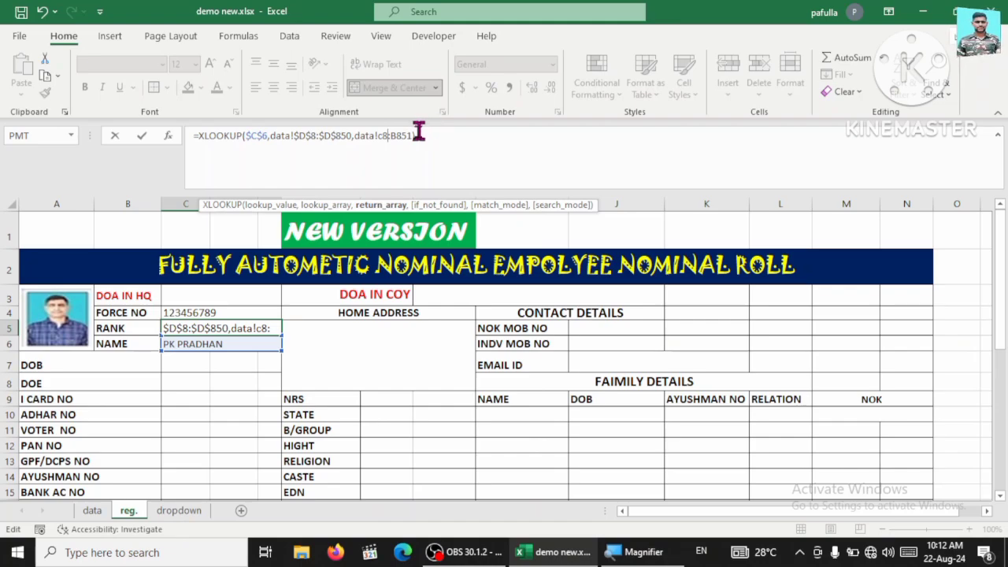
{"action": "left_click", "coordinate": [395, 135]}
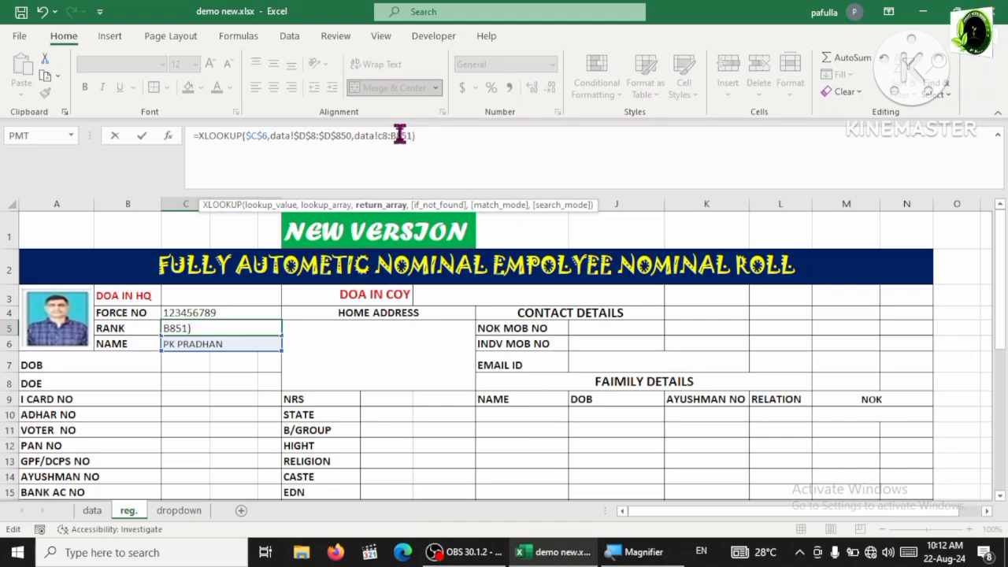
{"action": "key", "text": "BackSpace"}
{"action": "type", "text": "c"}
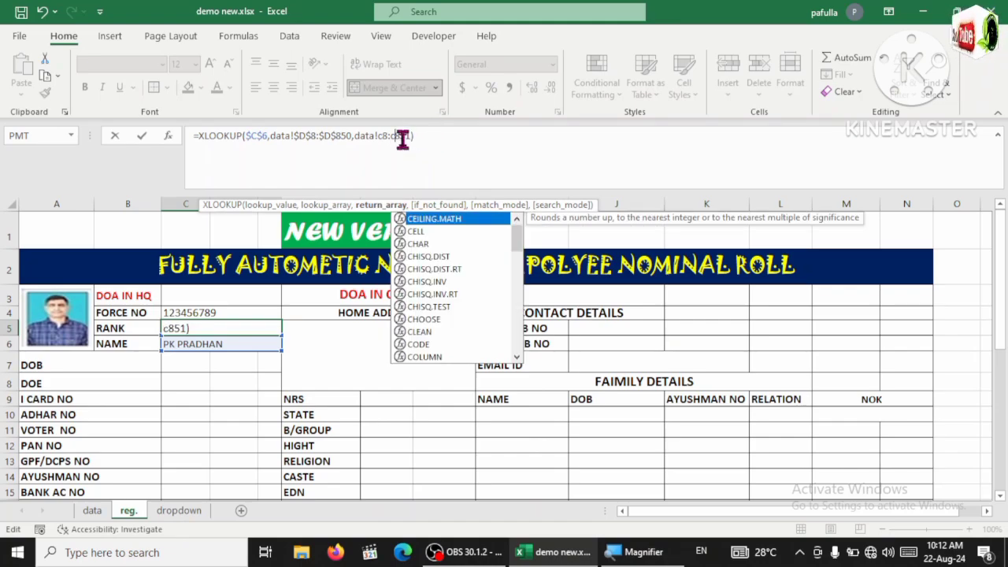
{"action": "key", "text": "Escape"}
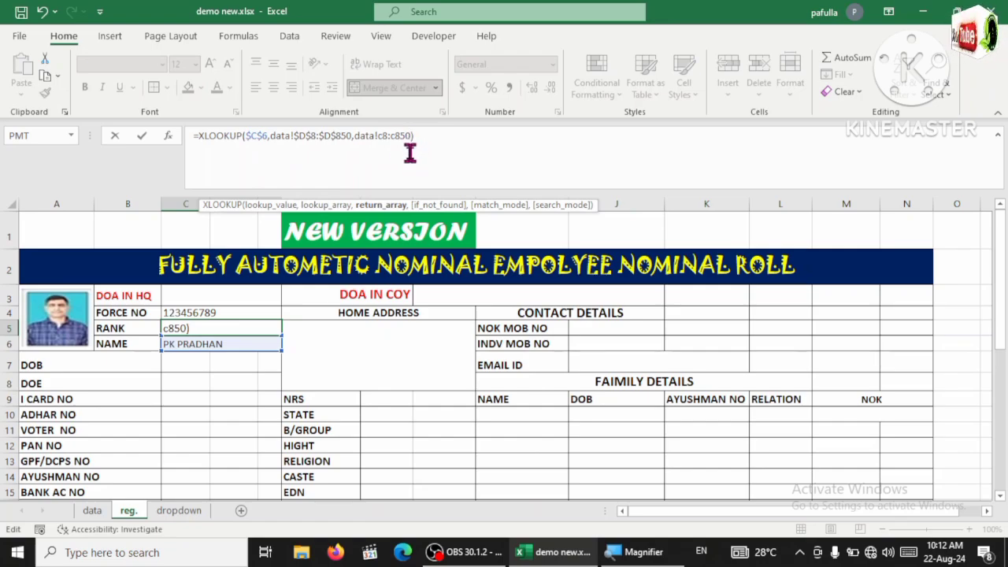
{"action": "key", "text": "ctrl+Return"}
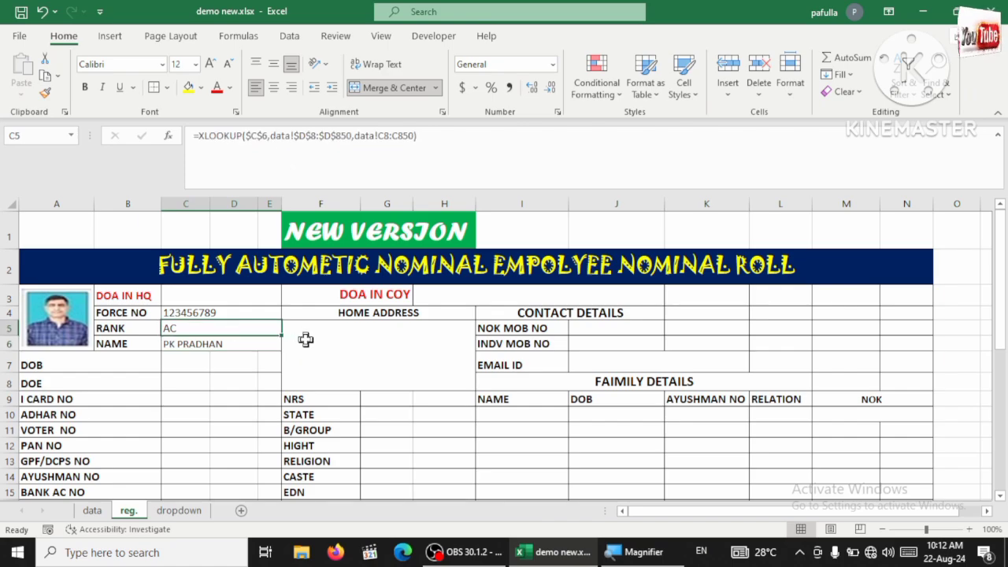
- Choose the second employee in the NAME dropdown in C6 and check the FORCE NO and RANK lookups
{"action": "left_click", "coordinate": [248, 346]}
{"action": "left_click", "coordinate": [288, 347]}
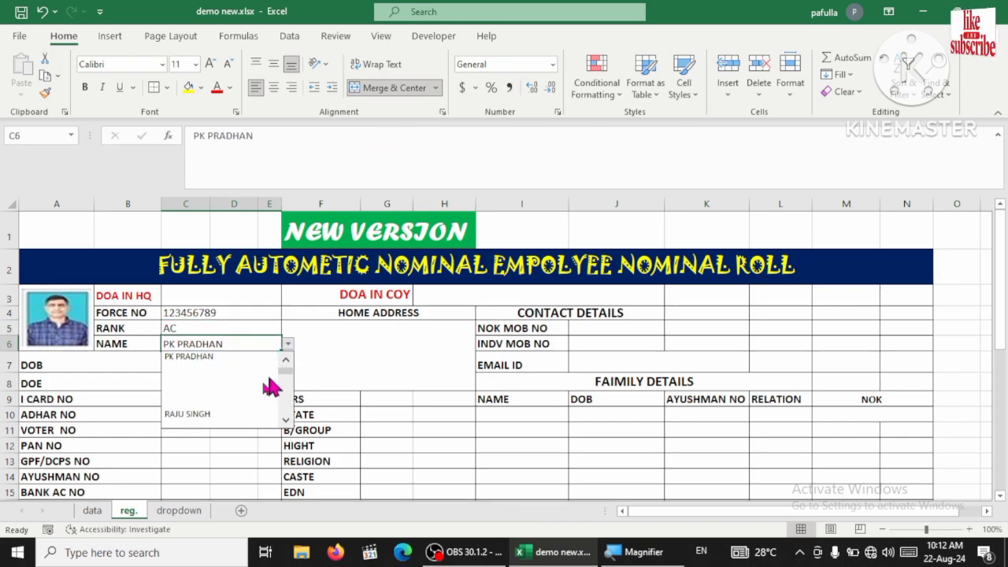
{"action": "left_click", "coordinate": [205, 418]}
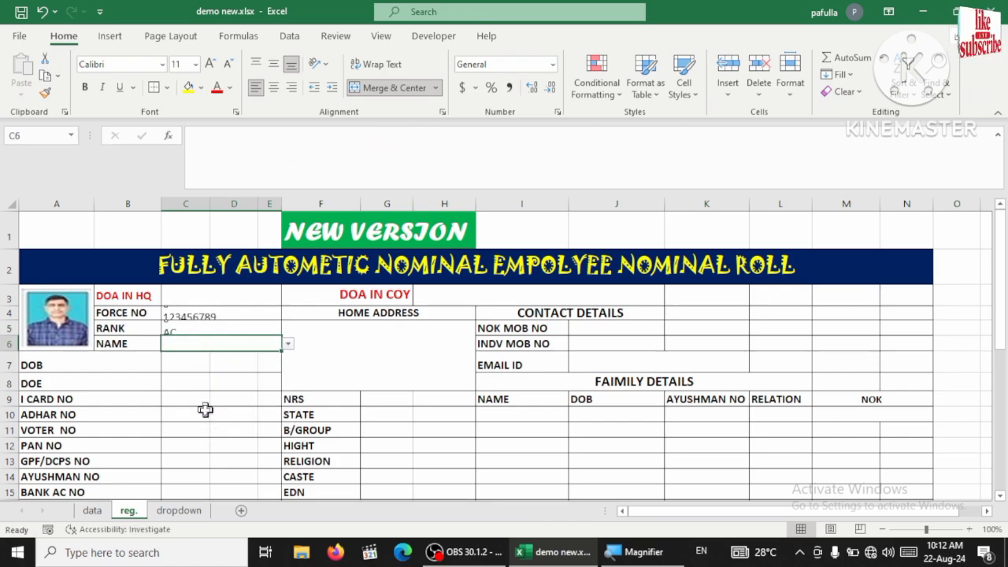
{"action": "left_click", "coordinate": [286, 345]}
{"action": "left_click", "coordinate": [274, 348]}
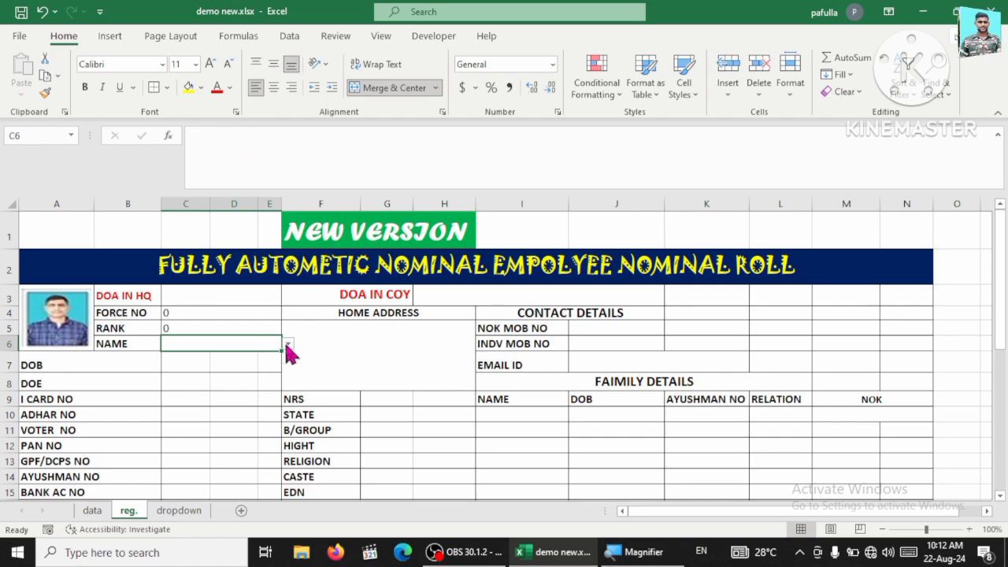
{"action": "left_click", "coordinate": [288, 346]}
{"action": "left_click", "coordinate": [220, 409]}
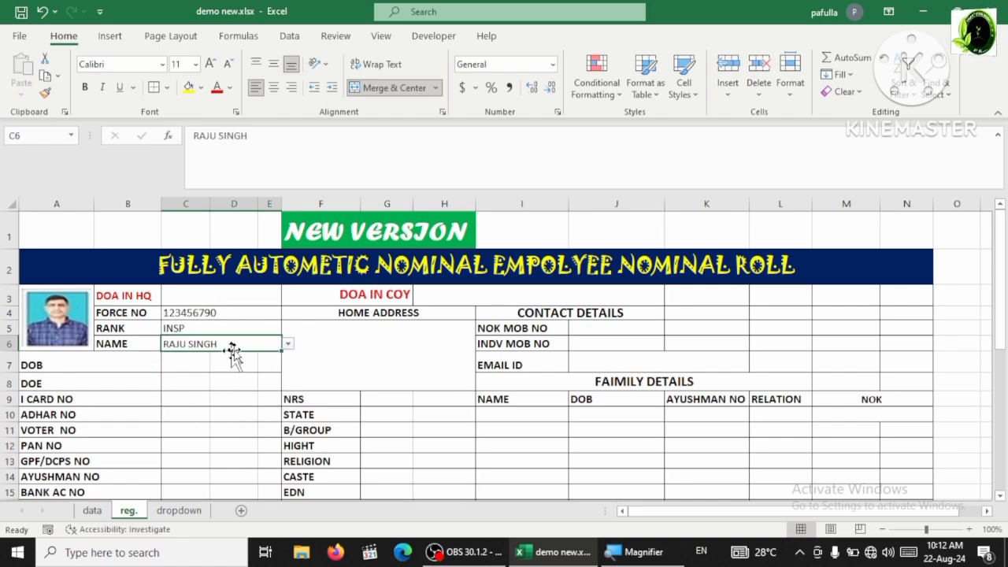
{"action": "left_click", "coordinate": [197, 313]}
{"action": "left_click", "coordinate": [210, 331]}
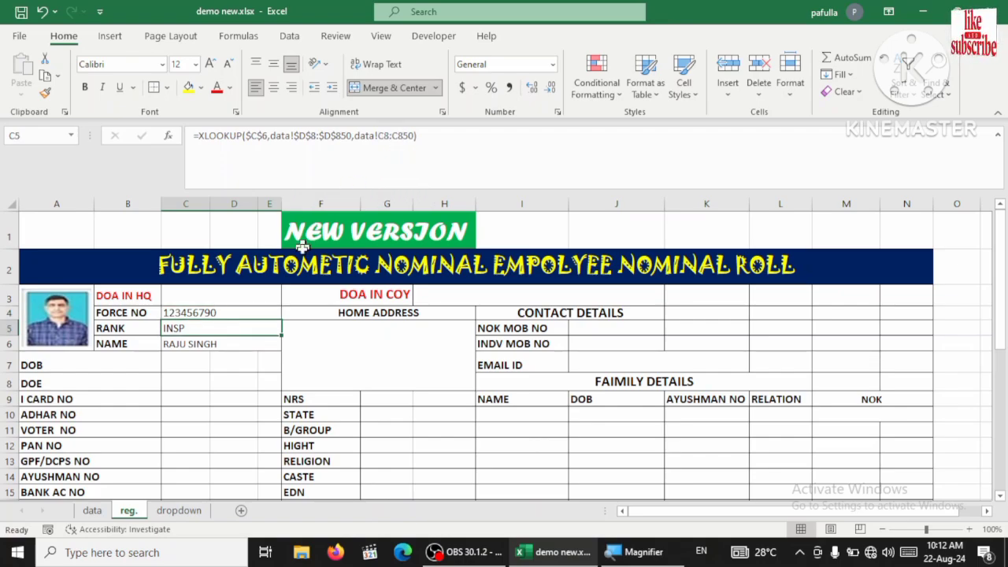
{"action": "left_click", "coordinate": [217, 345]}
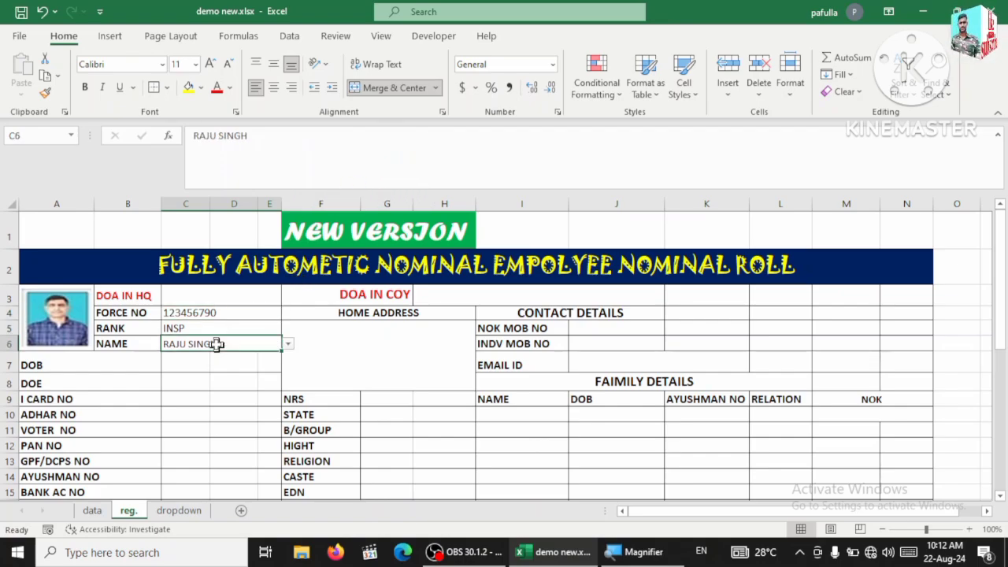
- Review the column headings on the data sheet that correspond to the form's fields from DOB onward
{"action": "scroll", "coordinate": [276, 346], "scroll_direction": "down", "scroll_amount": 1}
{"action": "scroll", "coordinate": [256, 343], "scroll_direction": "down", "scroll_amount": 2}
{"action": "scroll", "coordinate": [236, 351], "scroll_direction": "up", "scroll_amount": 2}
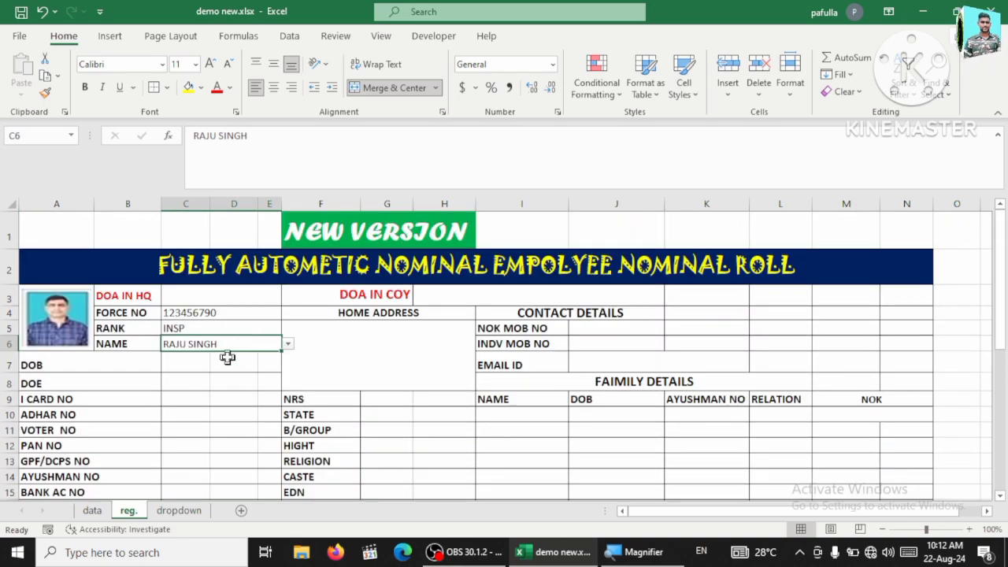
{"action": "left_click", "coordinate": [174, 361]}
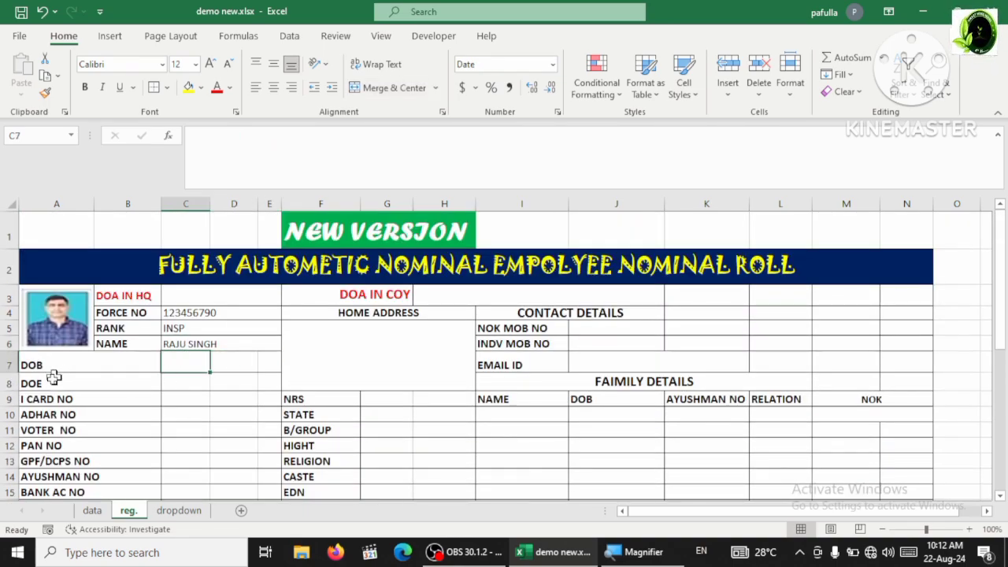
{"action": "left_click", "coordinate": [93, 512]}
{"action": "scroll", "coordinate": [213, 390], "scroll_direction": "up", "scroll_amount": 20}
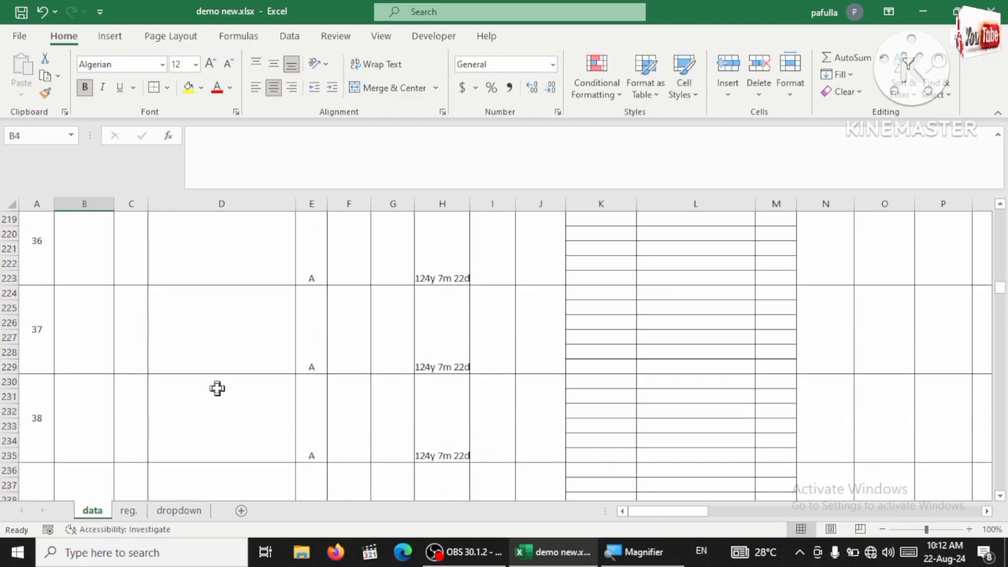
{"action": "scroll", "coordinate": [216, 400], "scroll_direction": "up", "scroll_amount": 20}
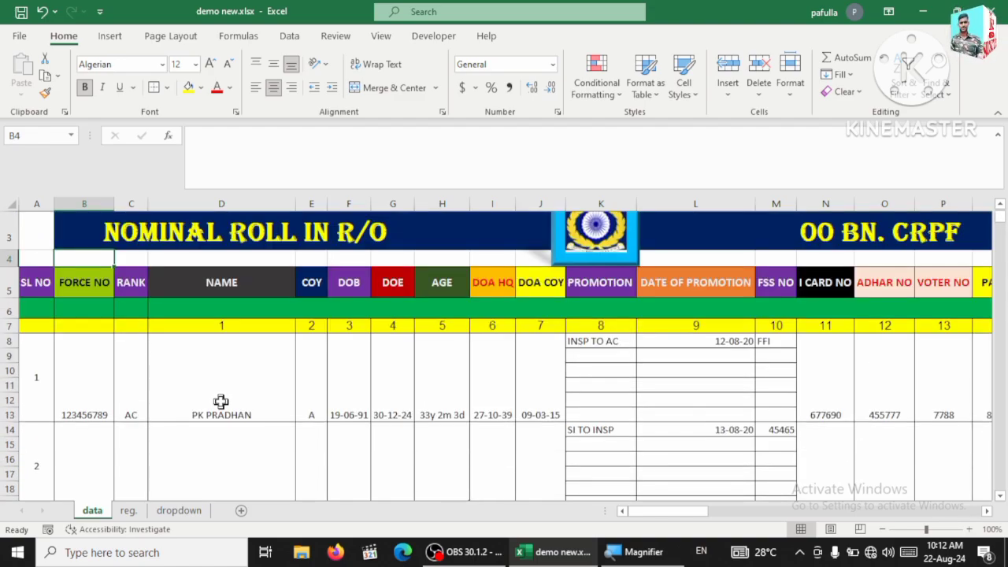
{"action": "scroll", "coordinate": [221, 402], "scroll_direction": "up", "scroll_amount": 2}
{"action": "left_click", "coordinate": [127, 510]}
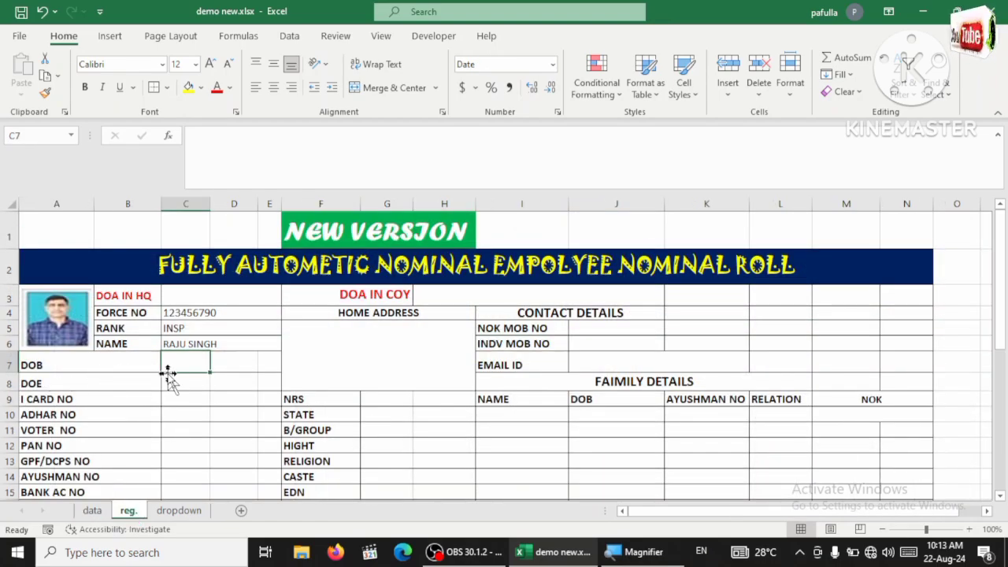
- Examine the vertical run of form fields from DOB in row 7 down to BRANCH in row 17
{"action": "scroll", "coordinate": [81, 448], "scroll_direction": "down", "scroll_amount": 2}
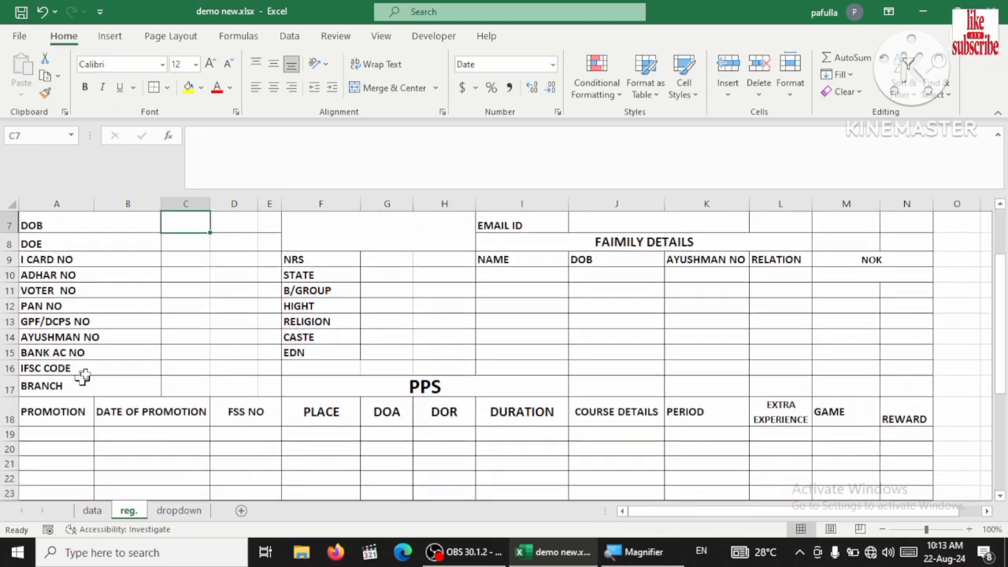
{"action": "scroll", "coordinate": [106, 362], "scroll_direction": "up", "scroll_amount": 2}
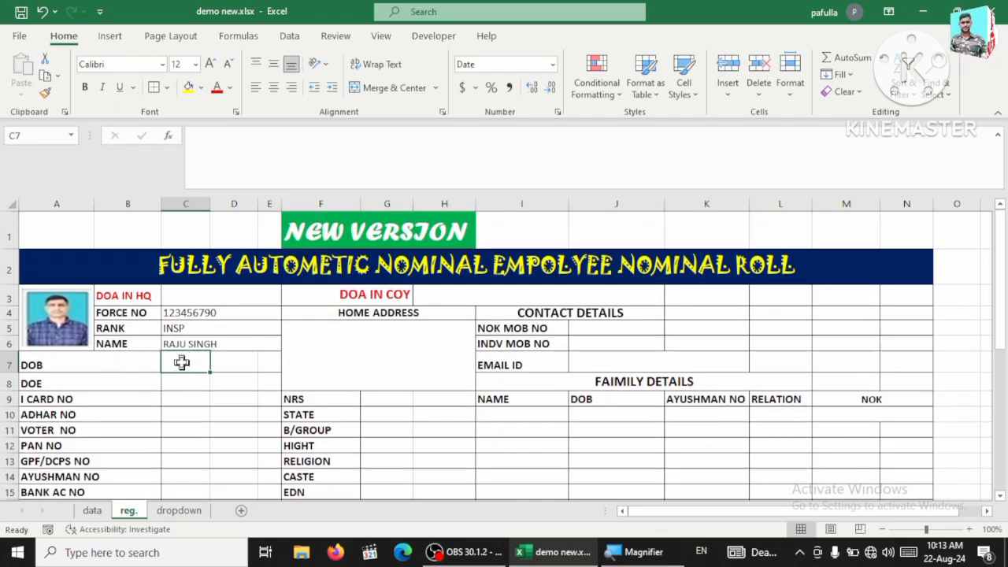
{"action": "left_click_drag", "start_coordinate": [180, 365], "coordinate": [174, 377]}
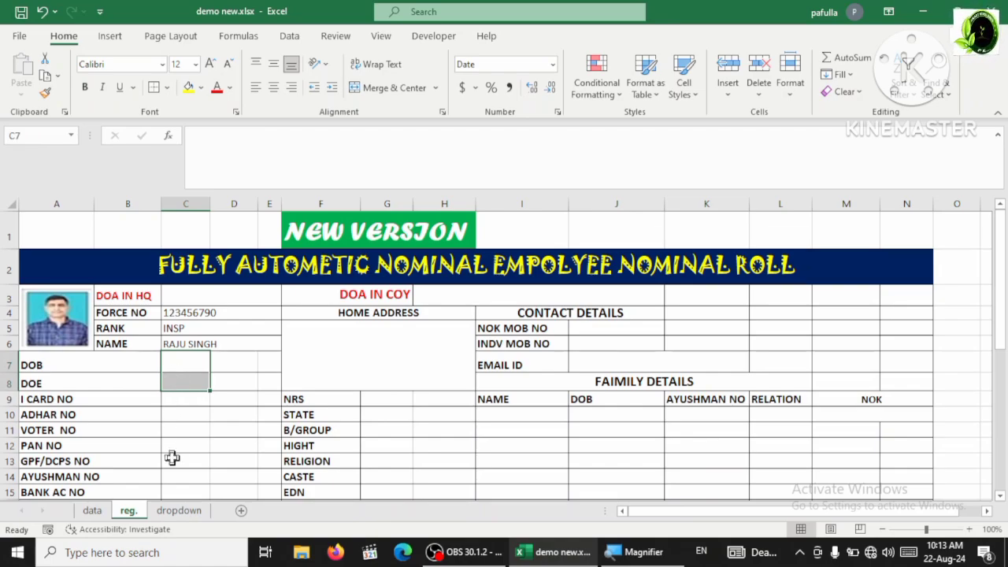
{"action": "left_click", "coordinate": [194, 427]}
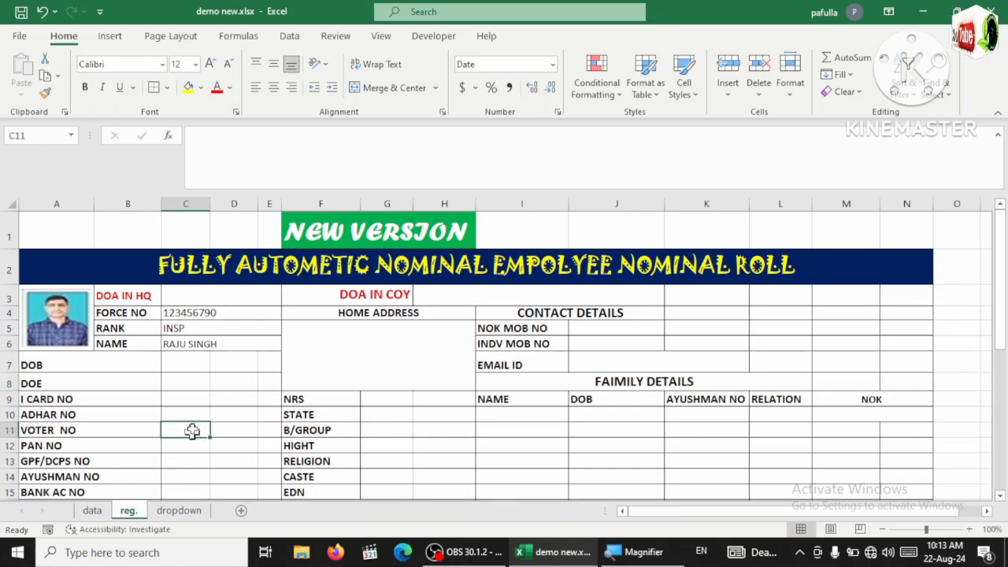
{"action": "left_click", "coordinate": [187, 366]}
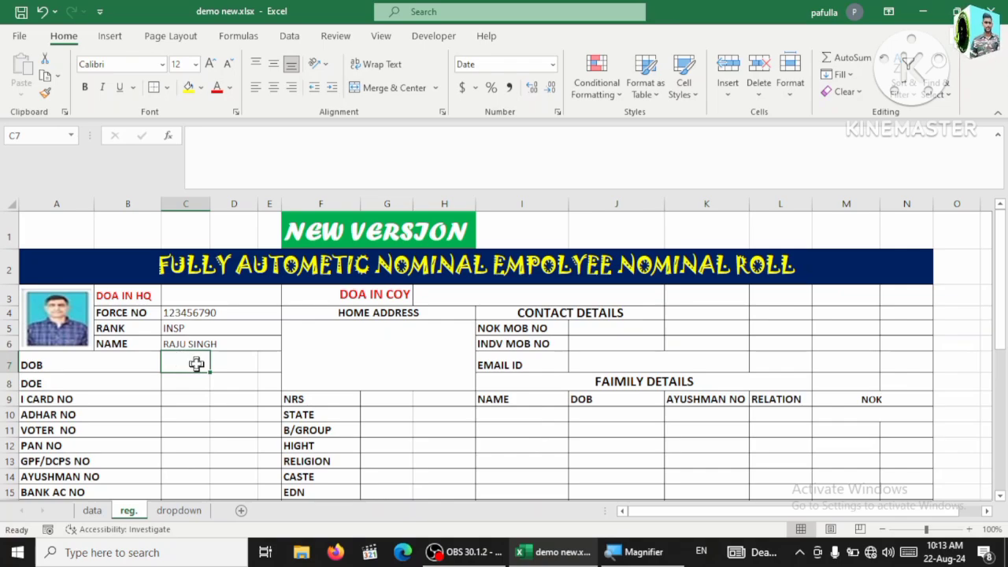
{"action": "scroll", "coordinate": [220, 405], "scroll_direction": "down", "scroll_amount": 1}
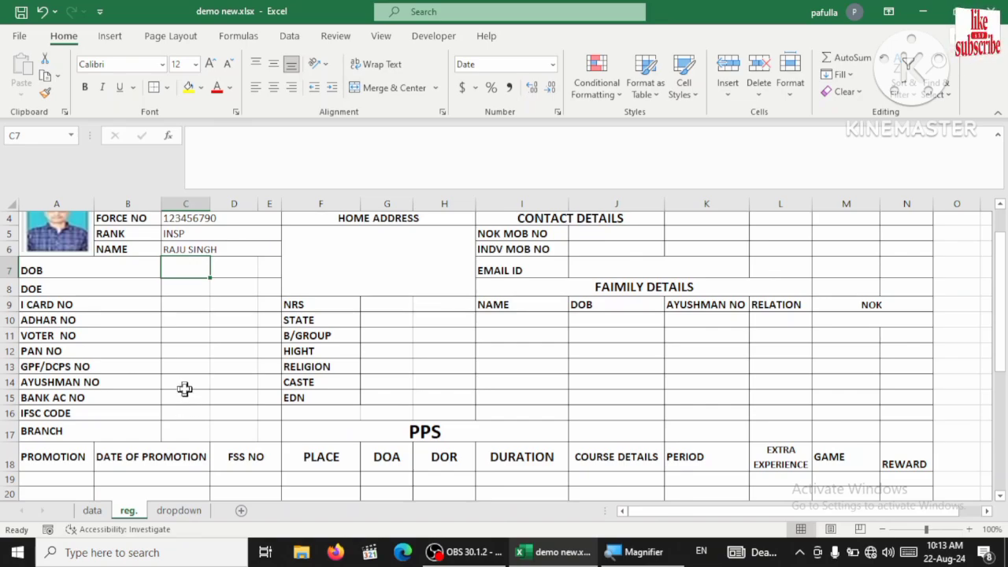
{"action": "scroll", "coordinate": [184, 388], "scroll_direction": "up", "scroll_amount": 1}
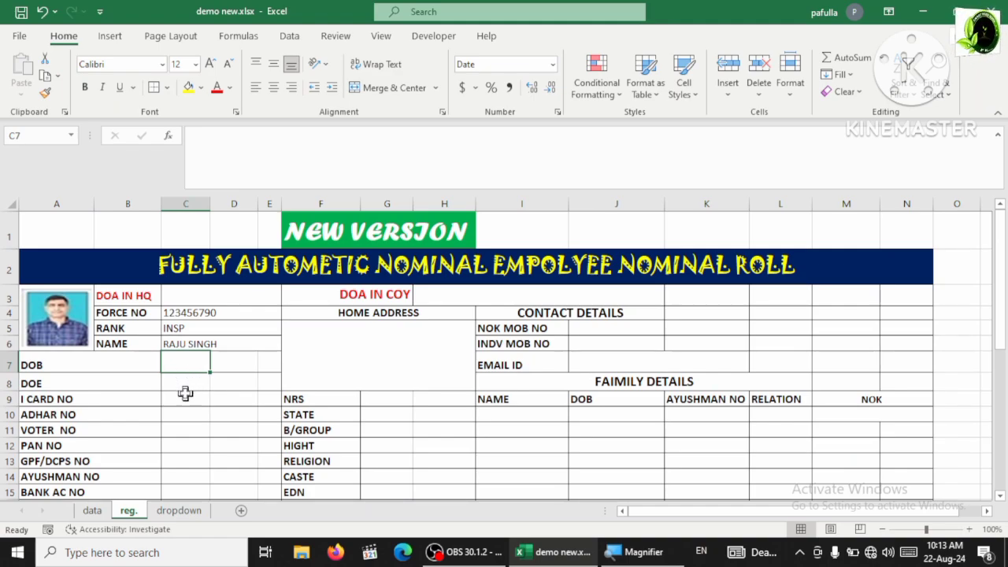
{"action": "scroll", "coordinate": [186, 383], "scroll_direction": "down", "scroll_amount": 1}
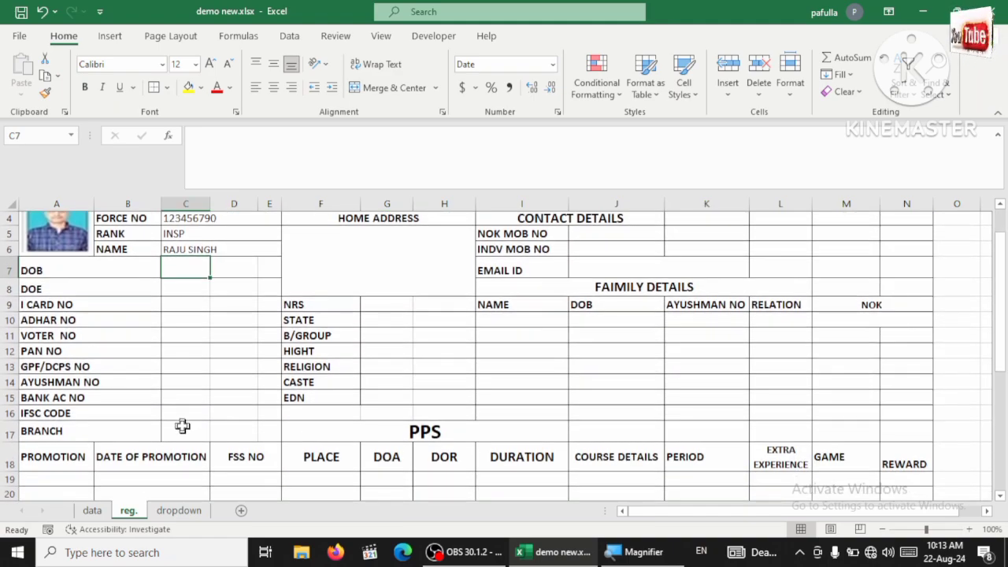
{"action": "scroll", "coordinate": [191, 431], "scroll_direction": "up", "scroll_amount": 1}
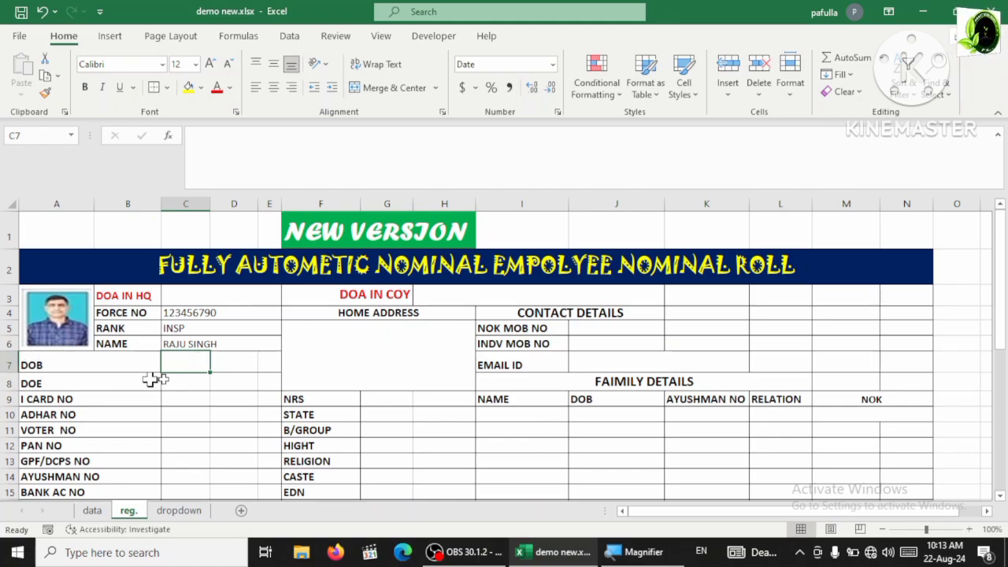
- Begin a TRANSPOSE formula with a nested XLOOKUP in the DOB cell C7, using $C$6 as the lookup value
{"action": "key", "text": "super+plus"}
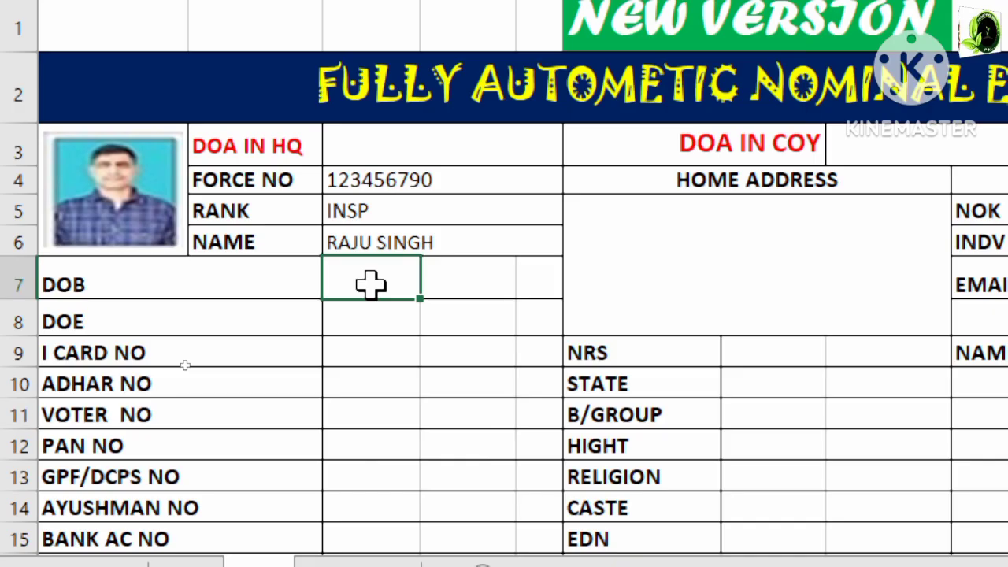
{"action": "type", "text": "="}
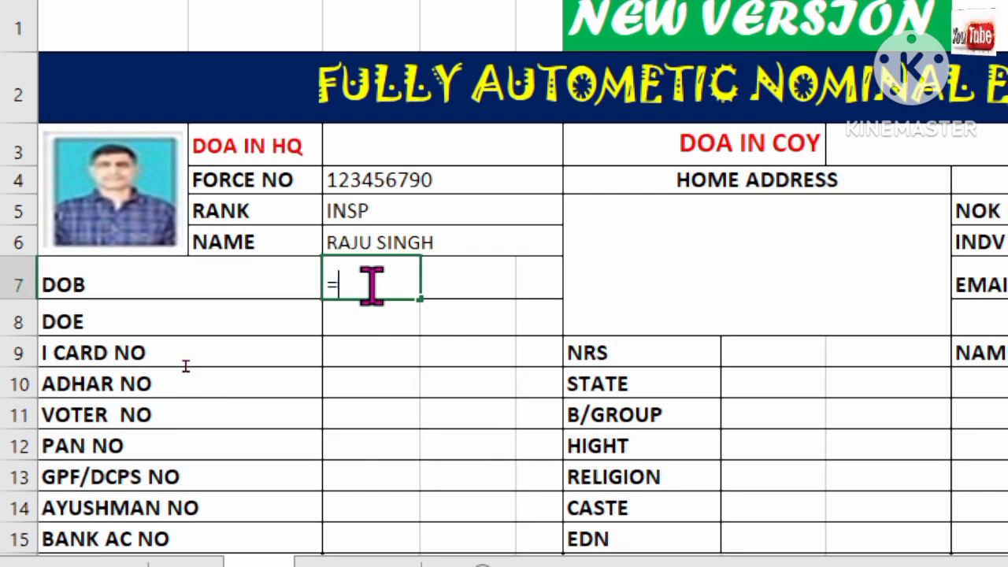
{"action": "type", "text": "t"}
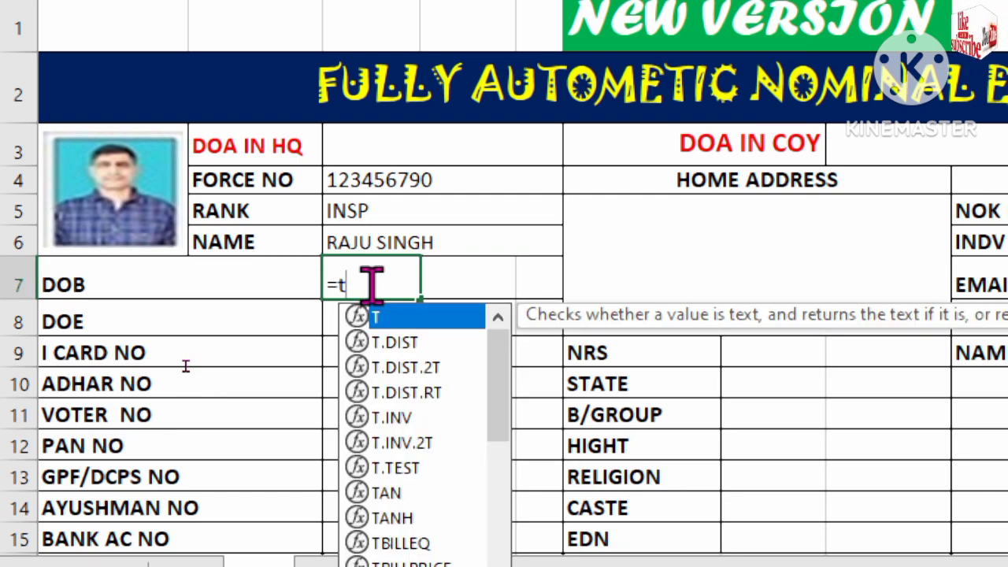
{"action": "type", "text": "ran"}
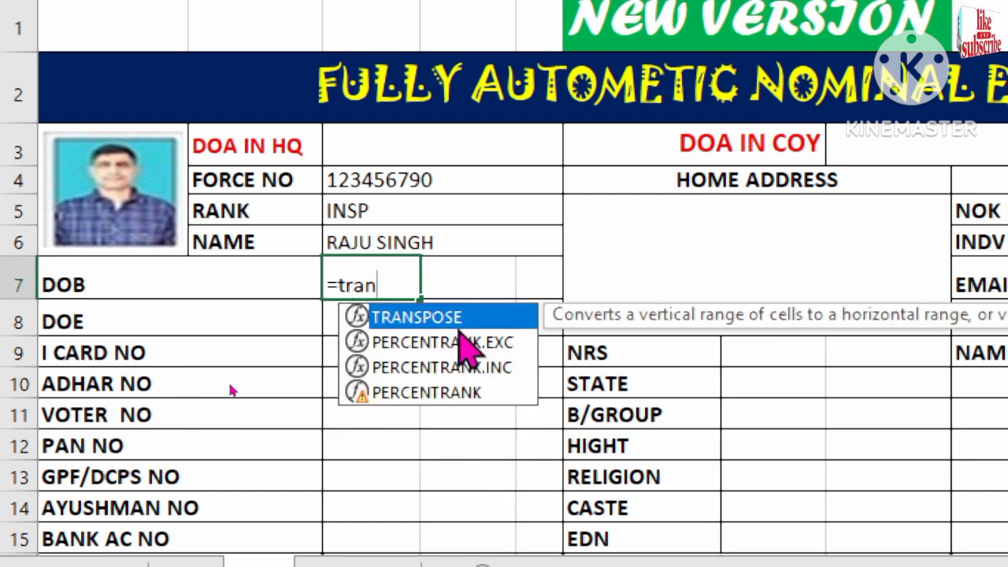
{"action": "double_click", "coordinate": [453, 318]}
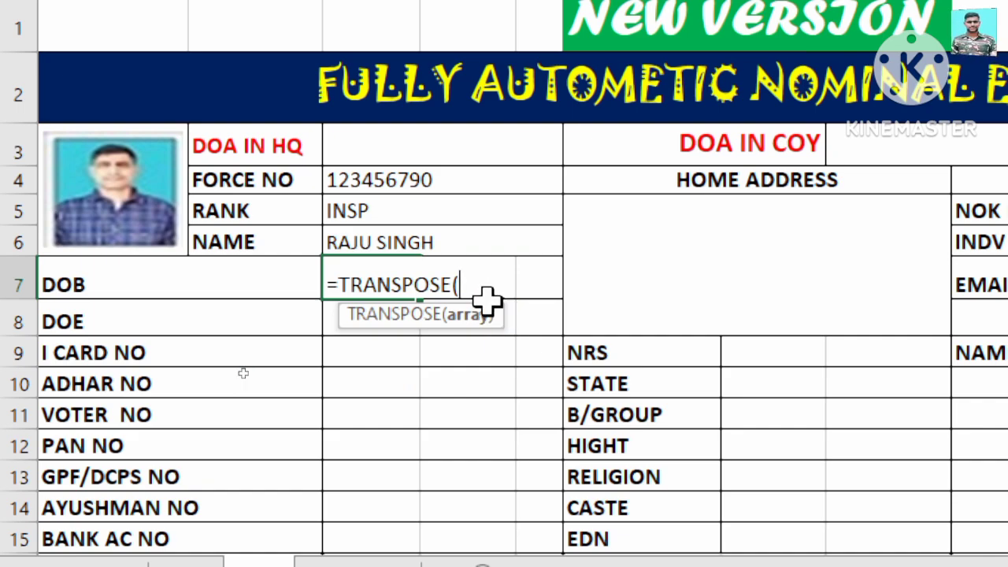
{"action": "type", "text": "xlo"}
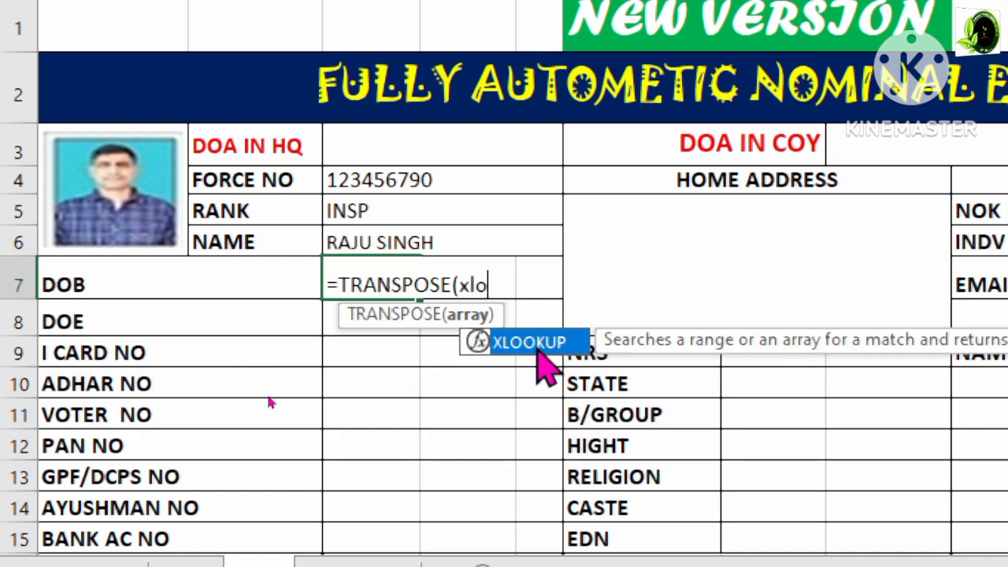
{"action": "double_click", "coordinate": [535, 343]}
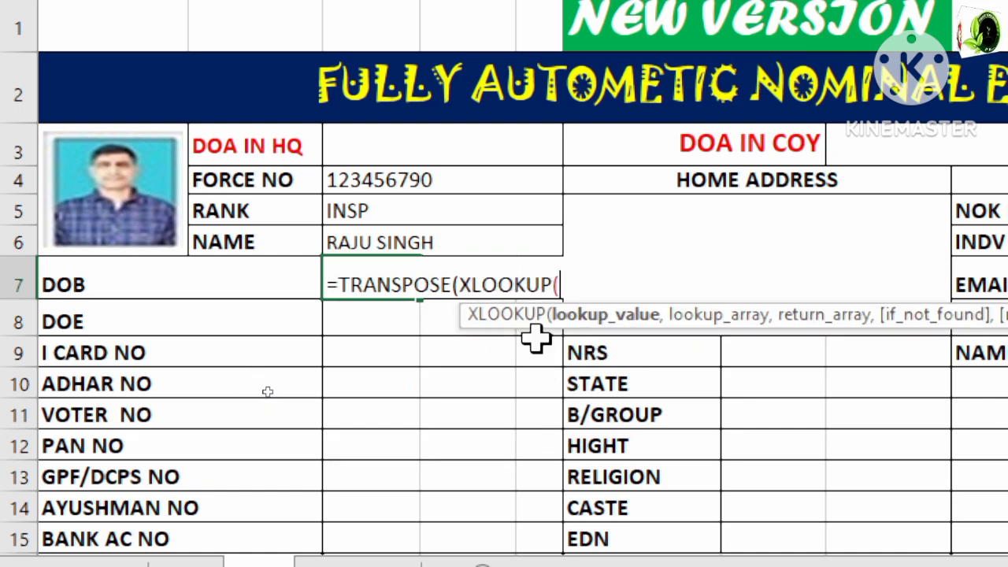
{"action": "left_click", "coordinate": [390, 241]}
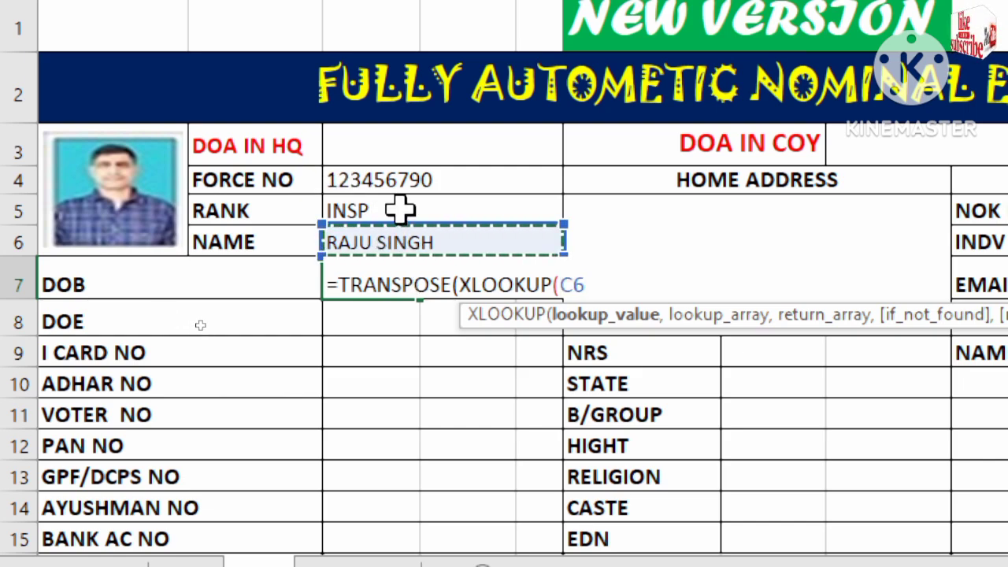
{"action": "key", "text": "F4"}
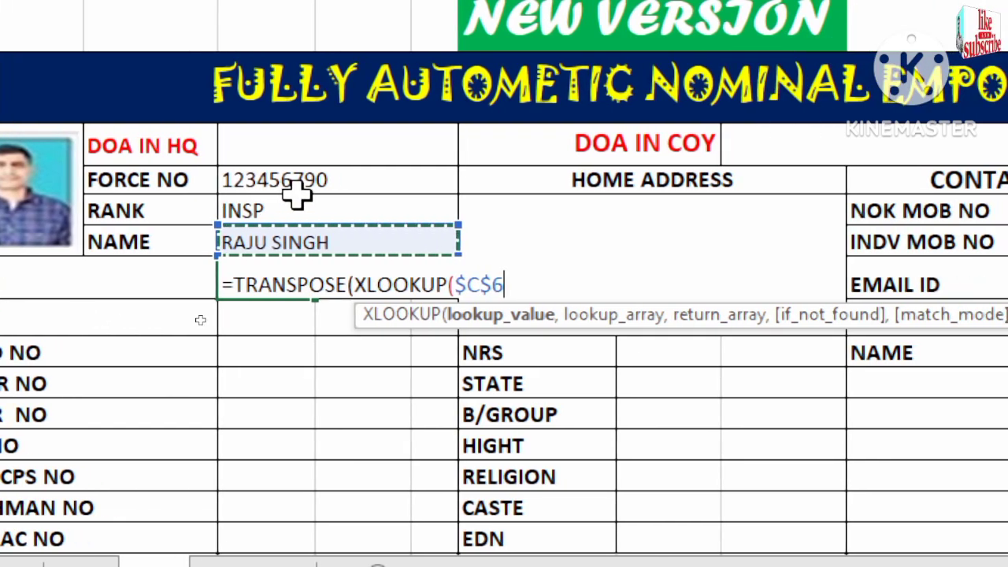
{"action": "type", "text": ","}
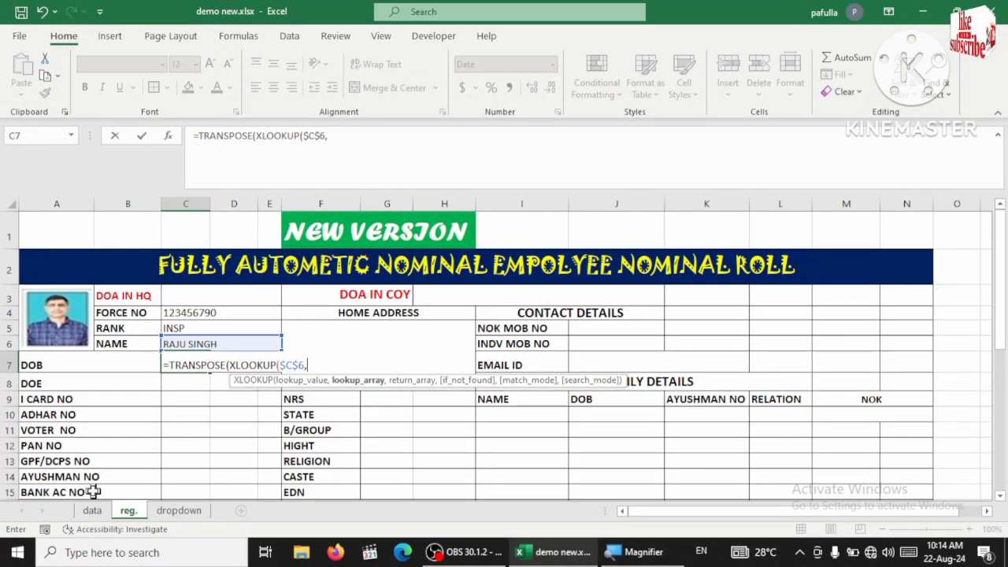
- Set the nested XLOOKUP's lookup array to the NAME column as the absolute range data!$D$8:$D$850
{"action": "left_click", "coordinate": [92, 510]}
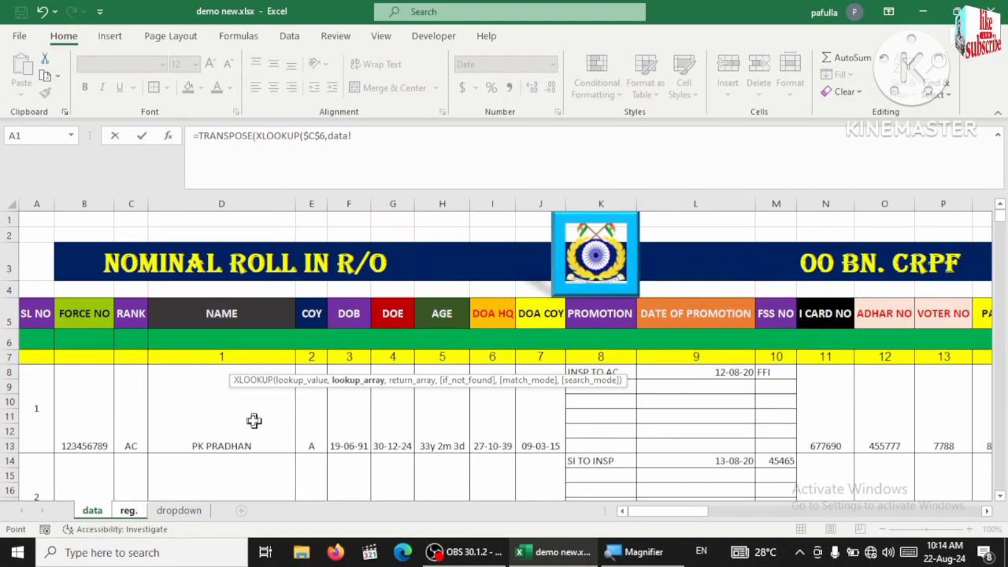
{"action": "left_click_drag", "start_coordinate": [254, 420], "coordinate": [237, 560]}
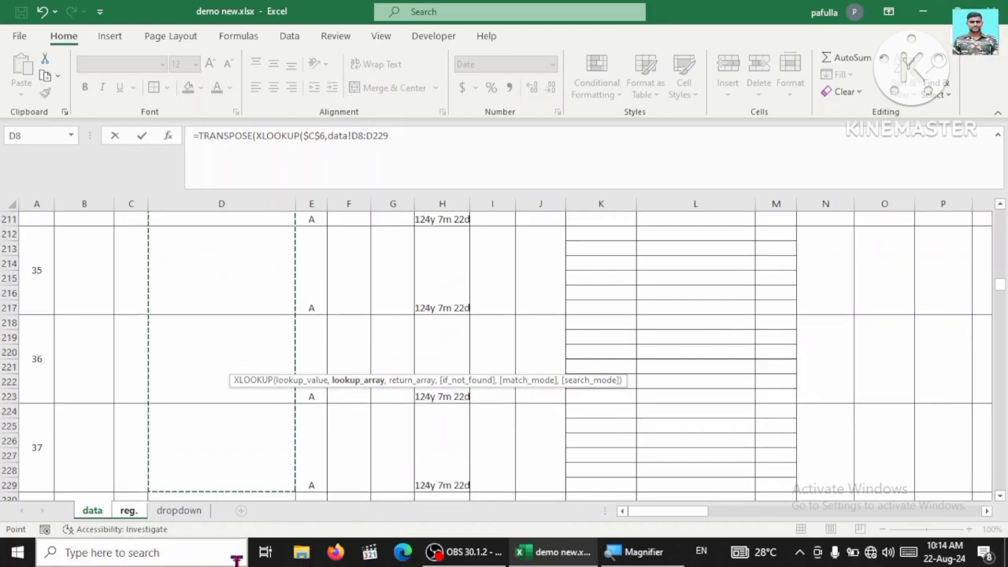
{"action": "left_click", "coordinate": [391, 136]}
{"action": "key", "text": "BackSpace"}
{"action": "type", "text": "850"}
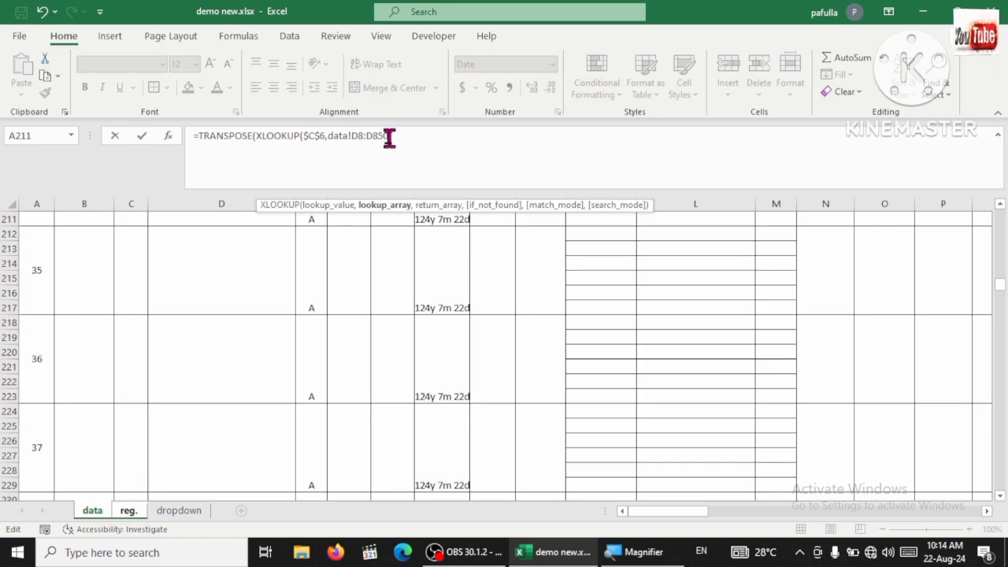
{"action": "left_click_drag", "start_coordinate": [390, 135], "coordinate": [351, 135]}
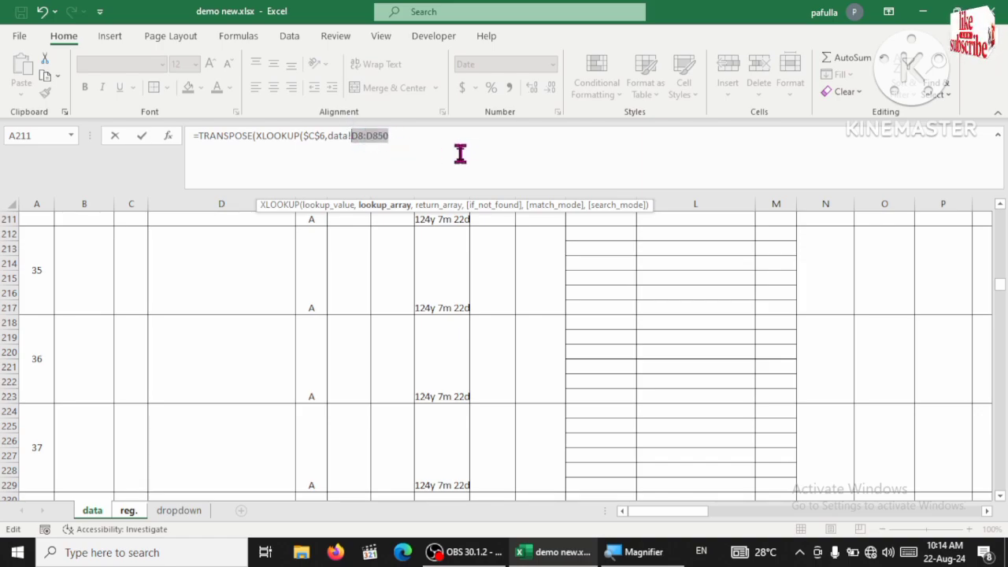
{"action": "key", "text": "F4"}
{"action": "left_click", "coordinate": [424, 137]}
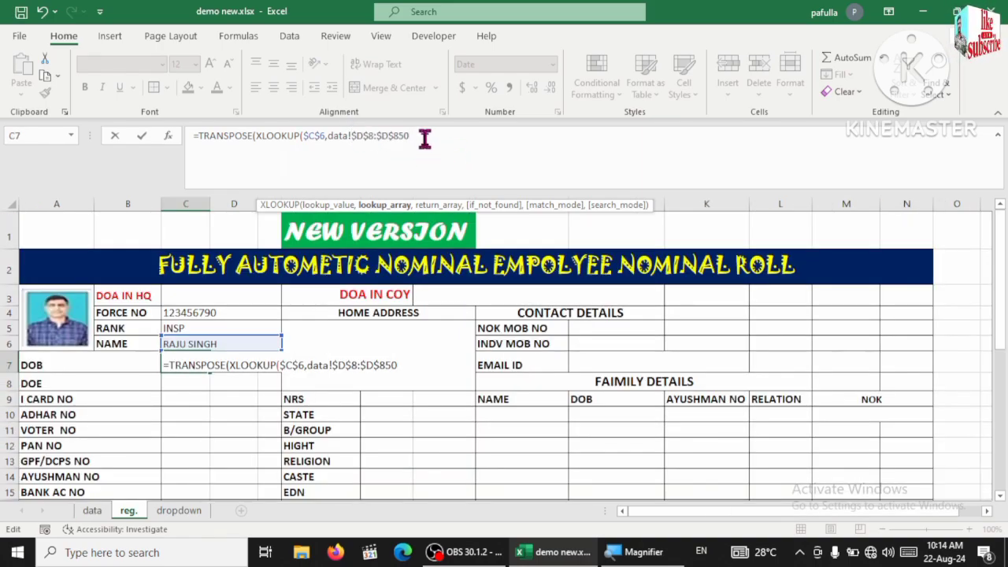
- Set the nested XLOOKUP's return array to the DOB and DOE columns as data!F8:G850
{"action": "type", "text": ","}
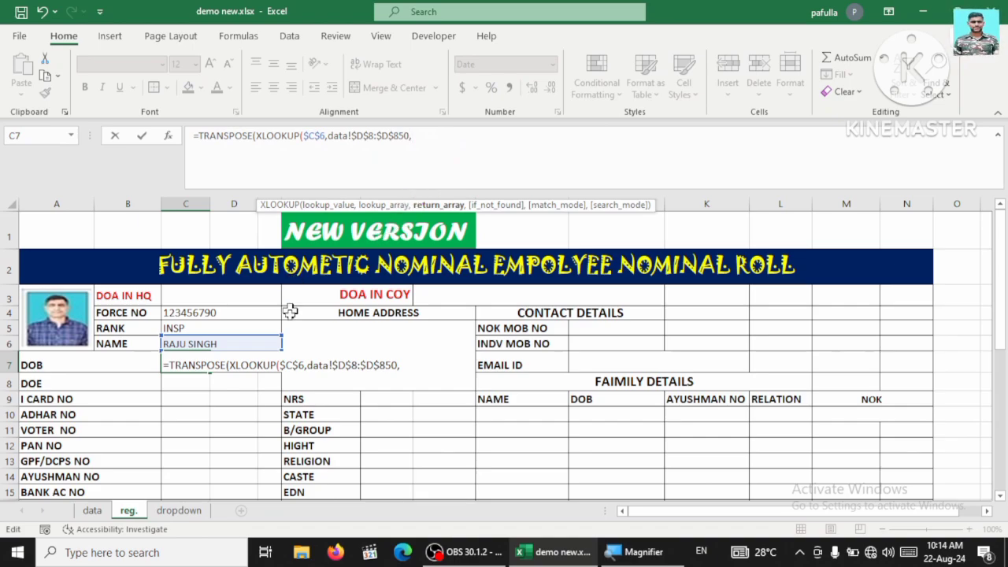
{"action": "left_click", "coordinate": [93, 514]}
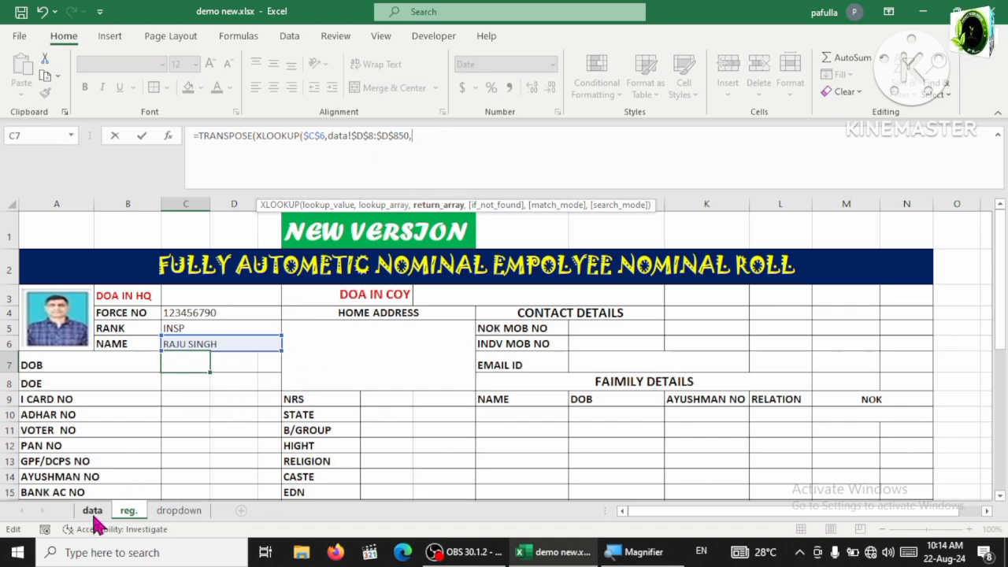
{"action": "scroll", "coordinate": [269, 372], "scroll_direction": "up", "scroll_amount": 20}
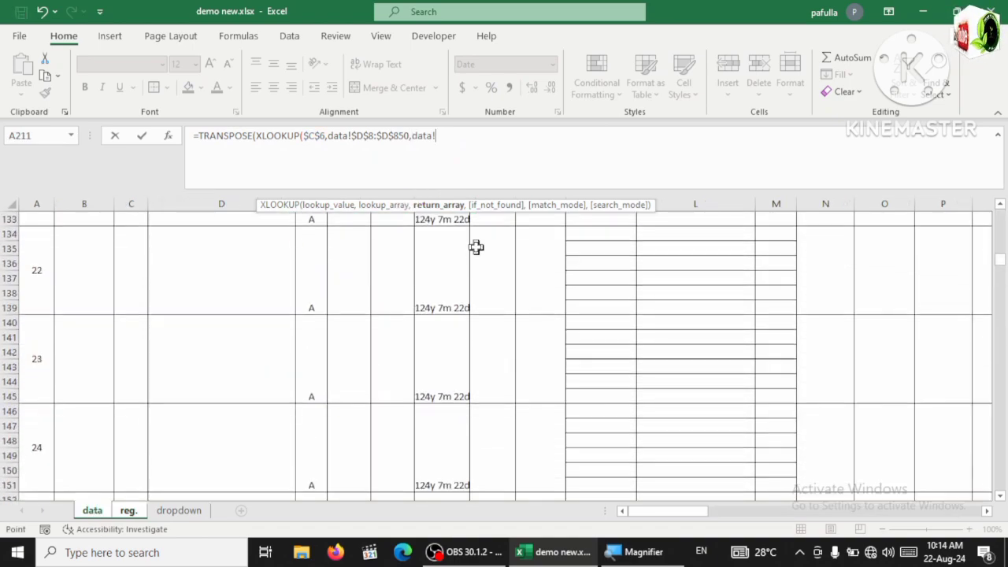
{"action": "key", "text": "ctrl+Home"}
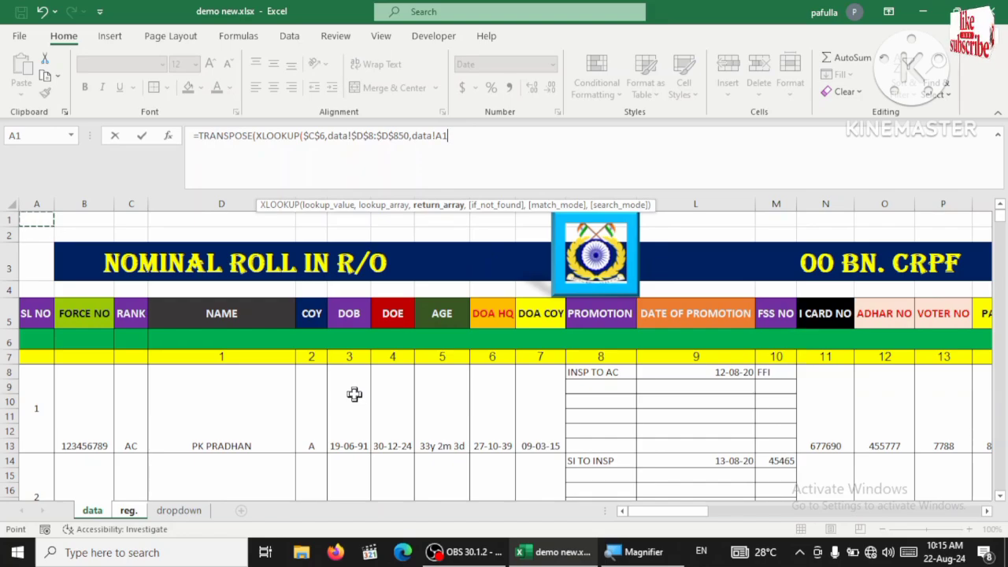
{"action": "left_click_drag", "start_coordinate": [353, 398], "coordinate": [409, 561]}
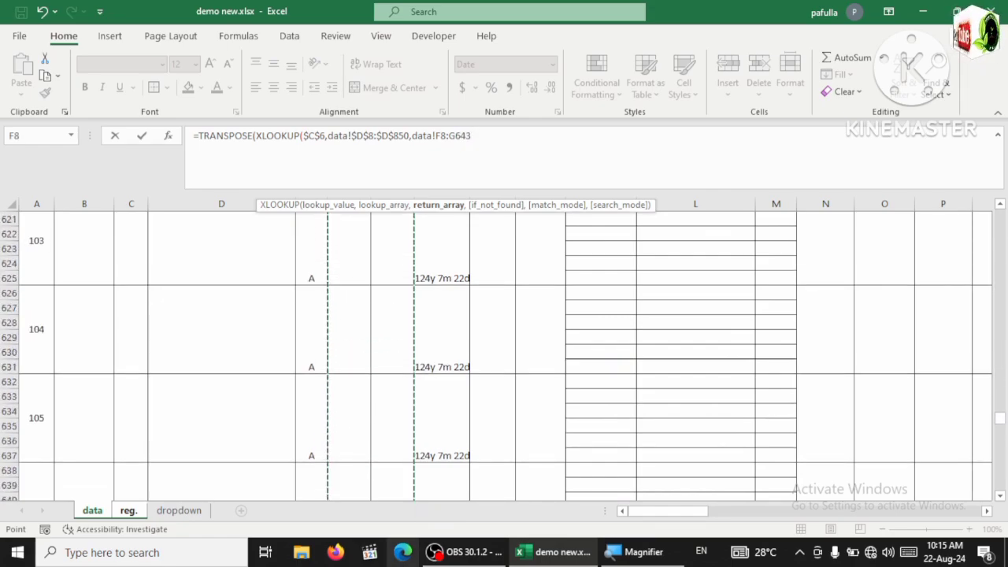
{"action": "left_click", "coordinate": [484, 140]}
{"action": "key", "text": "BackSpace"}
{"action": "key", "text": "BackSpace"}
{"action": "key", "text": "BackSpace"}
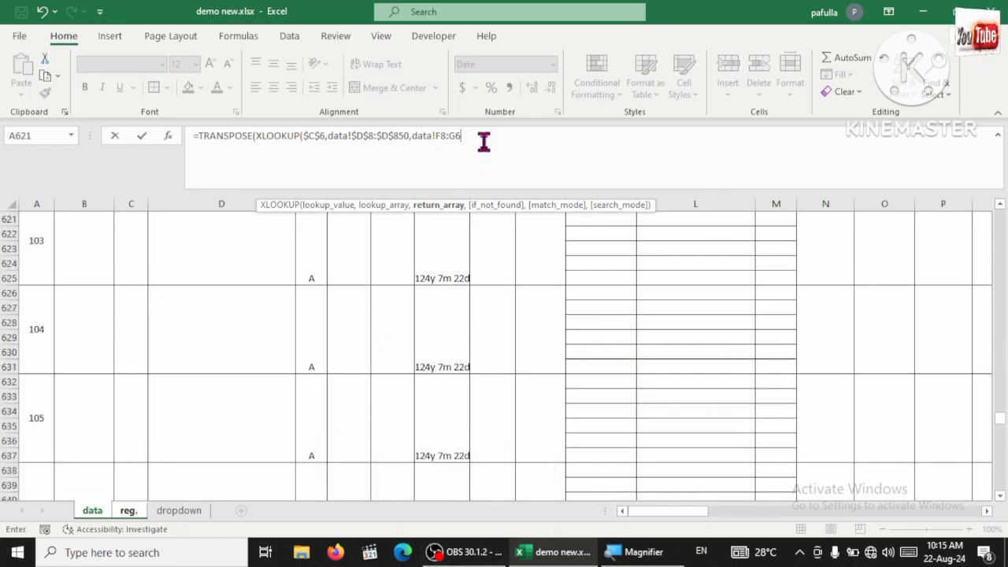
{"action": "type", "text": "850"}
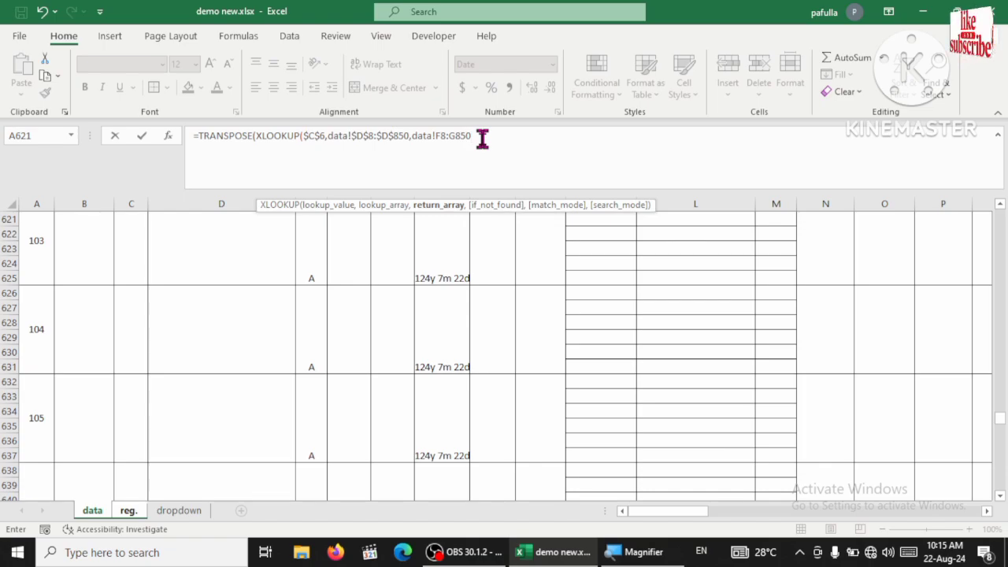
- Close the XLOOKUP and TRANSPOSE functions and enter the completed formula in the DOB cell C7
{"action": "type", "text": ")"}
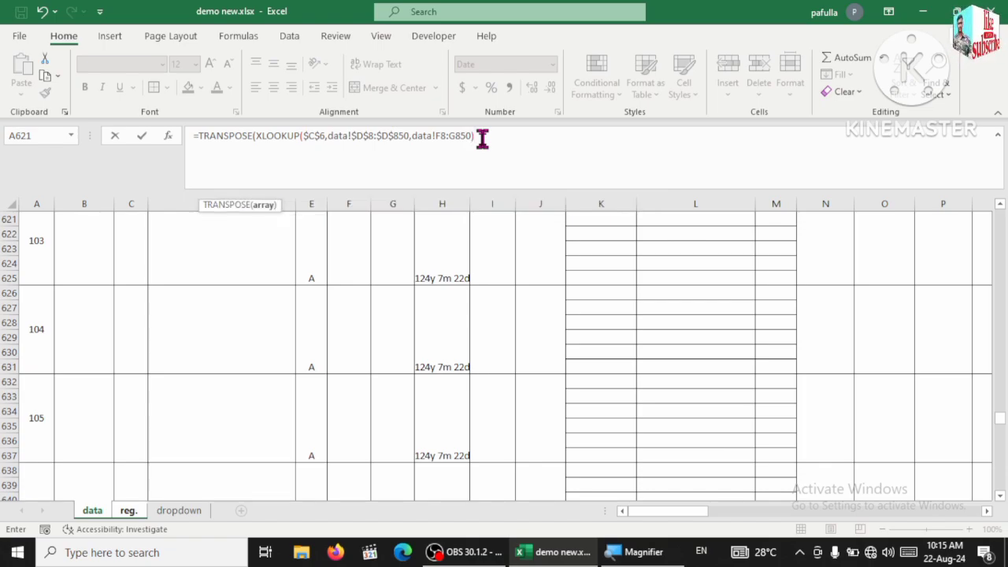
{"action": "type", "text": ")"}
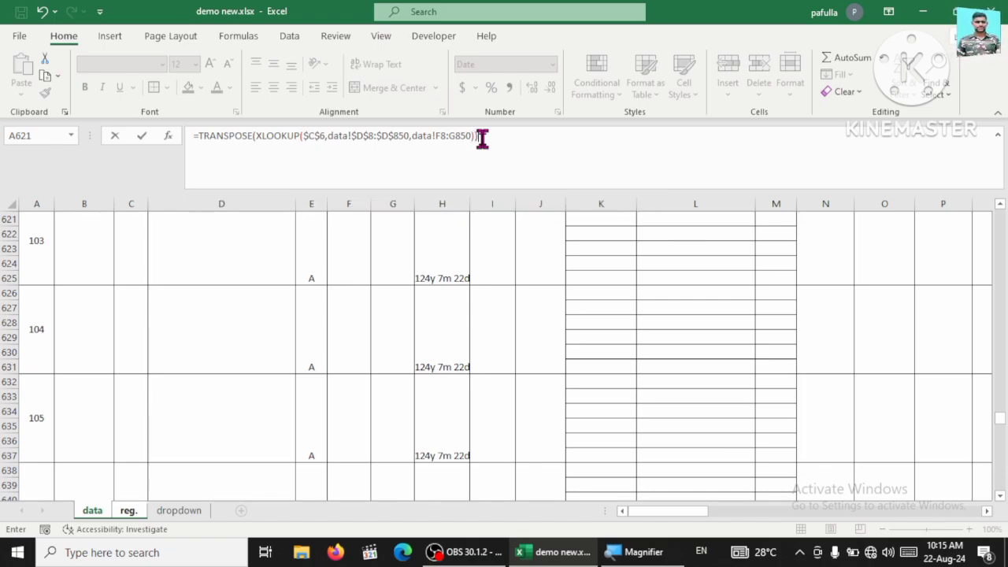
{"action": "key", "text": "Return"}
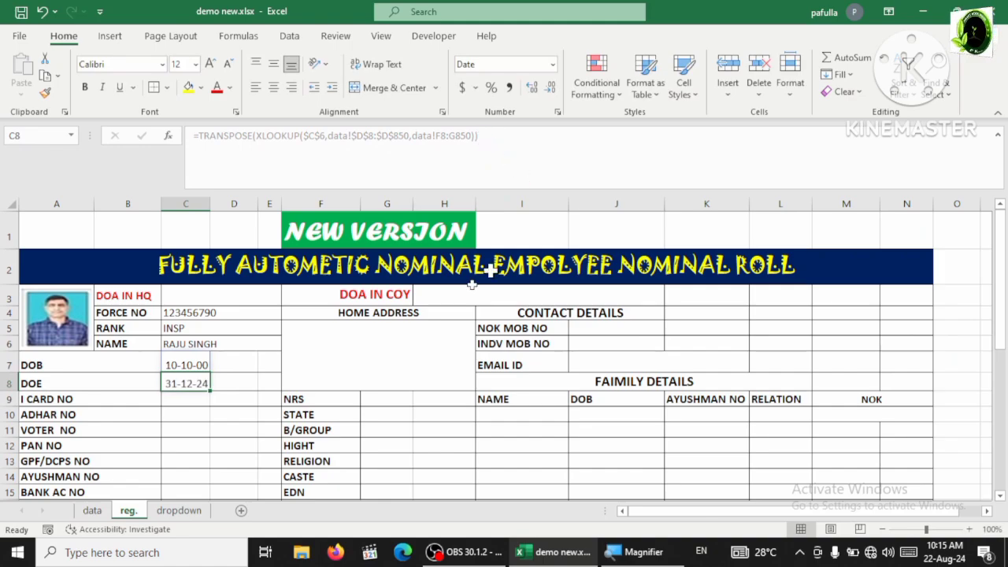
- Check the DOB and DOE cells C7 and C8 against the blank cells below them
{"action": "left_click", "coordinate": [196, 370]}
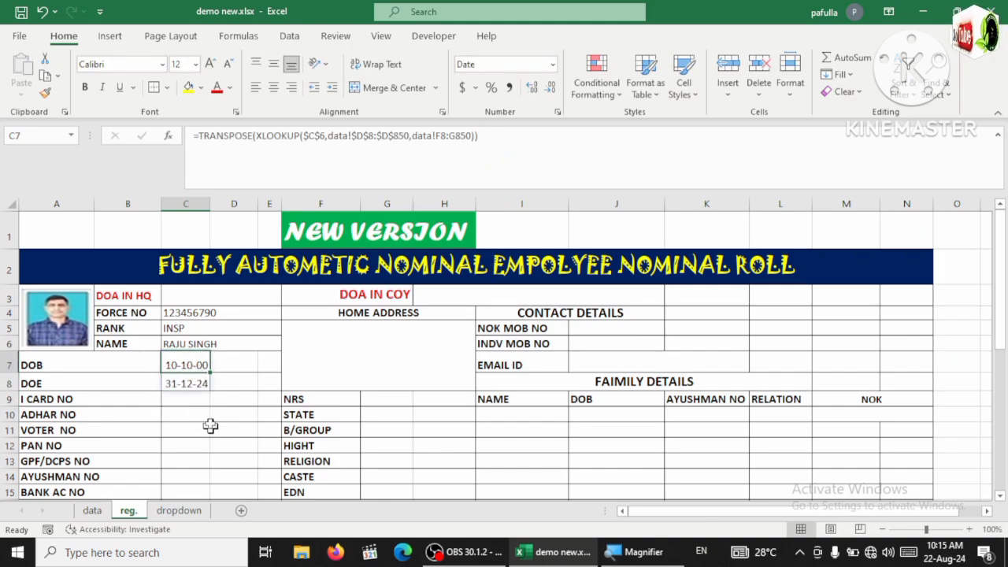
{"action": "left_click", "coordinate": [183, 425]}
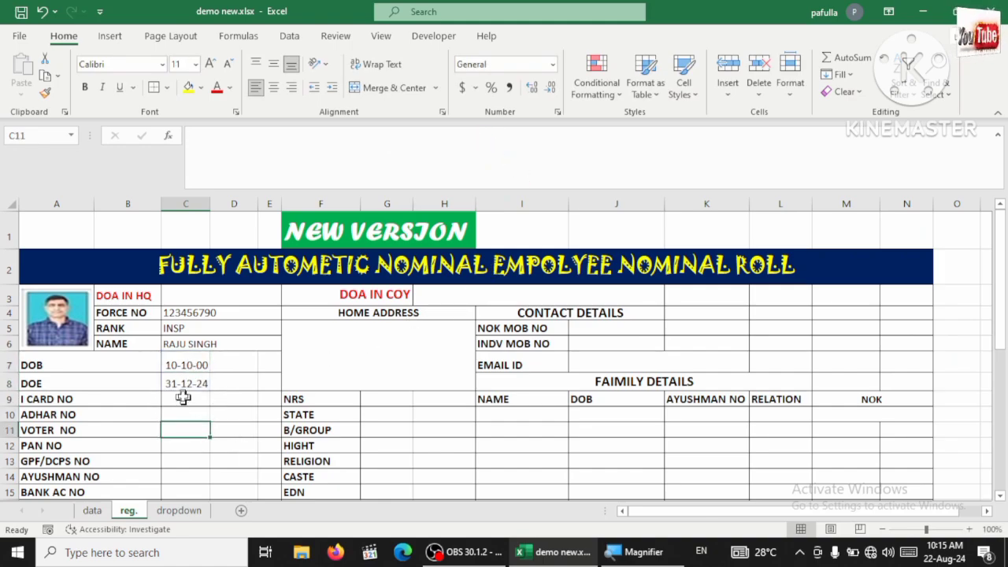
{"action": "left_click", "coordinate": [183, 385]}
{"action": "left_click", "coordinate": [185, 365]}
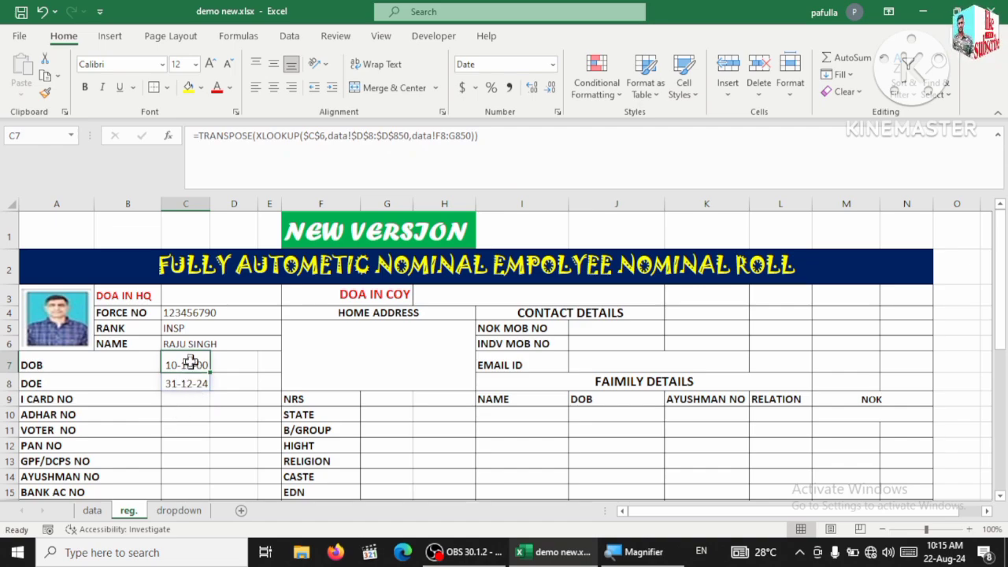
{"action": "left_click", "coordinate": [185, 400]}
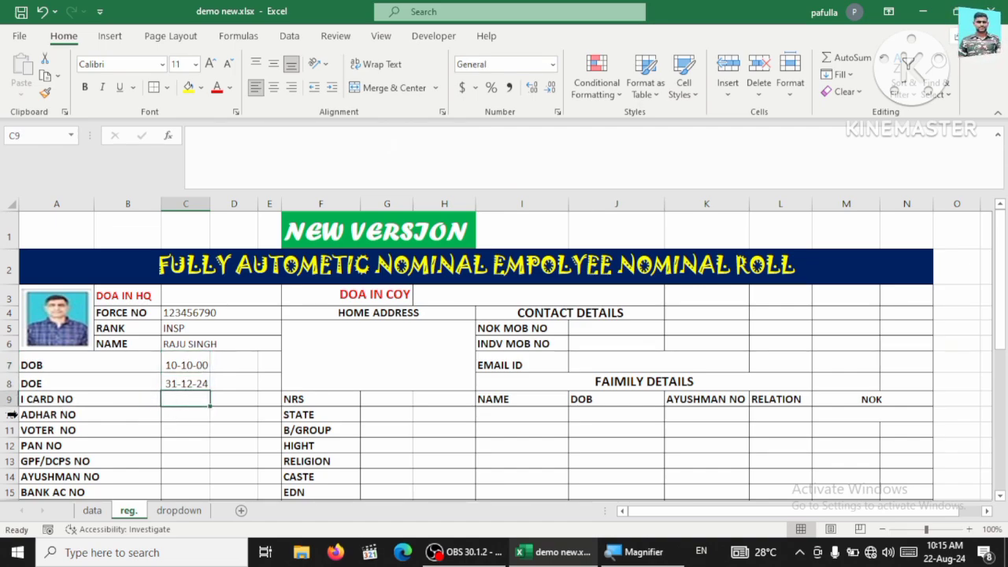
- Compare the data sheet's headings from I CARD NO to BRANCH with the form's fields in rows 9 to 17
{"action": "left_click", "coordinate": [91, 512]}
{"action": "scroll", "coordinate": [331, 370], "scroll_direction": "up", "scroll_amount": 6}
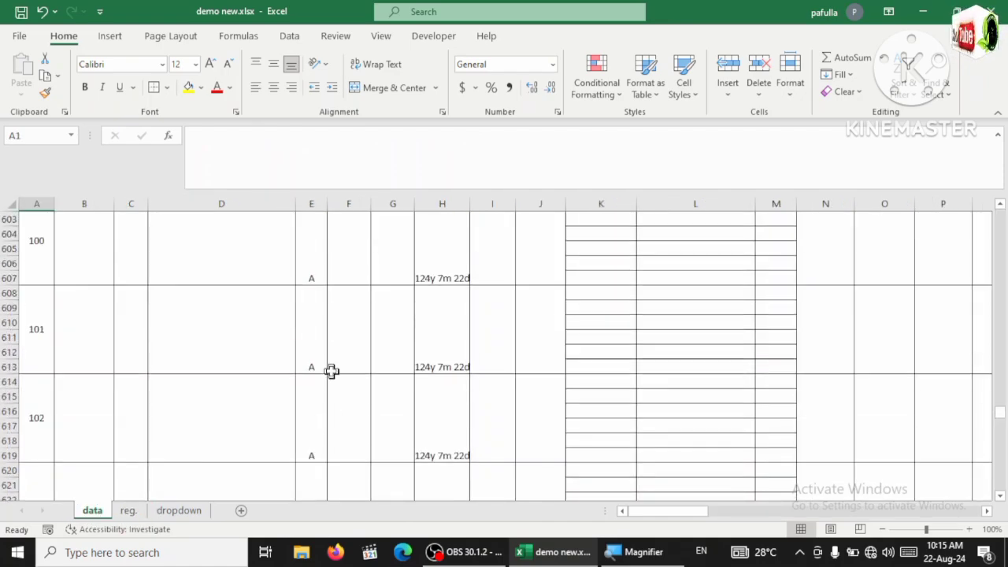
{"action": "key", "text": "ctrl+Home"}
{"action": "scroll", "coordinate": [330, 358], "scroll_direction": "right", "scroll_amount": 3}
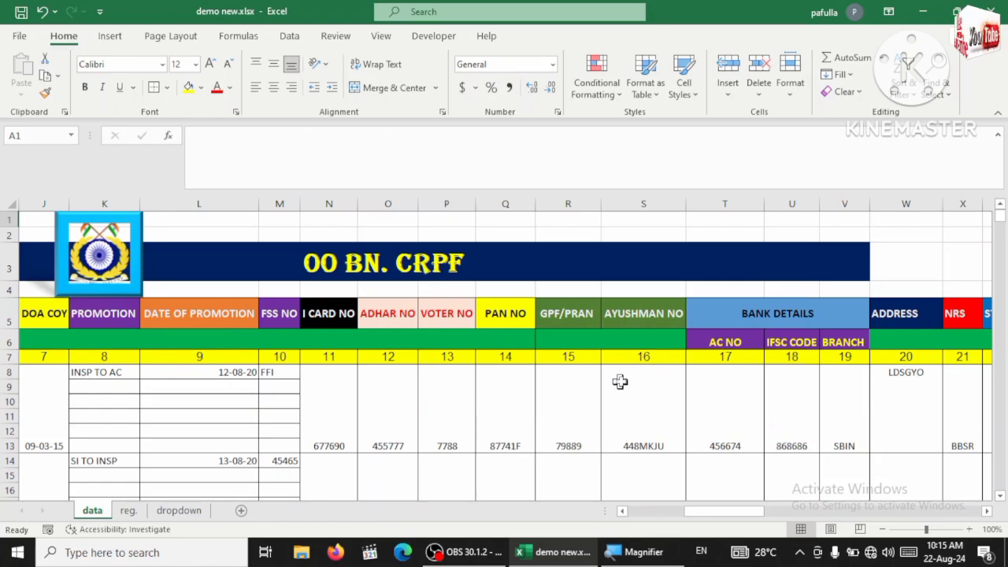
{"action": "left_click", "coordinate": [128, 512]}
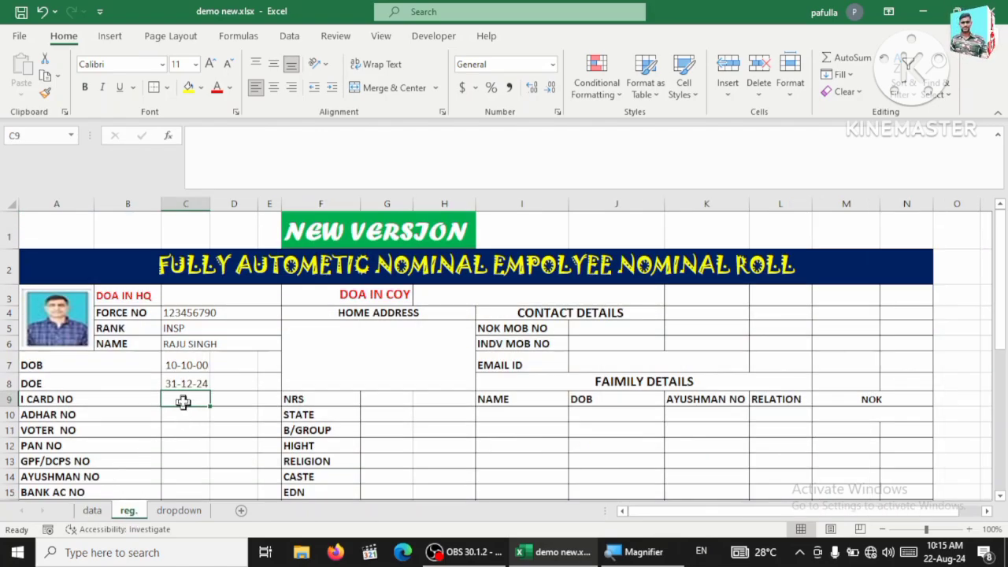
{"action": "scroll", "coordinate": [197, 441], "scroll_direction": "down", "scroll_amount": 3}
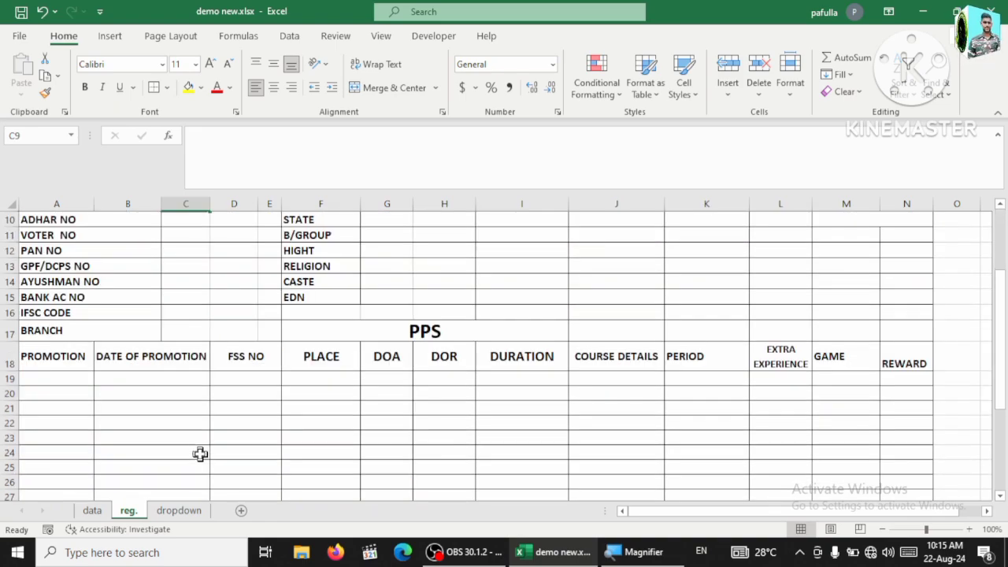
{"action": "scroll", "coordinate": [178, 387], "scroll_direction": "up", "scroll_amount": 2}
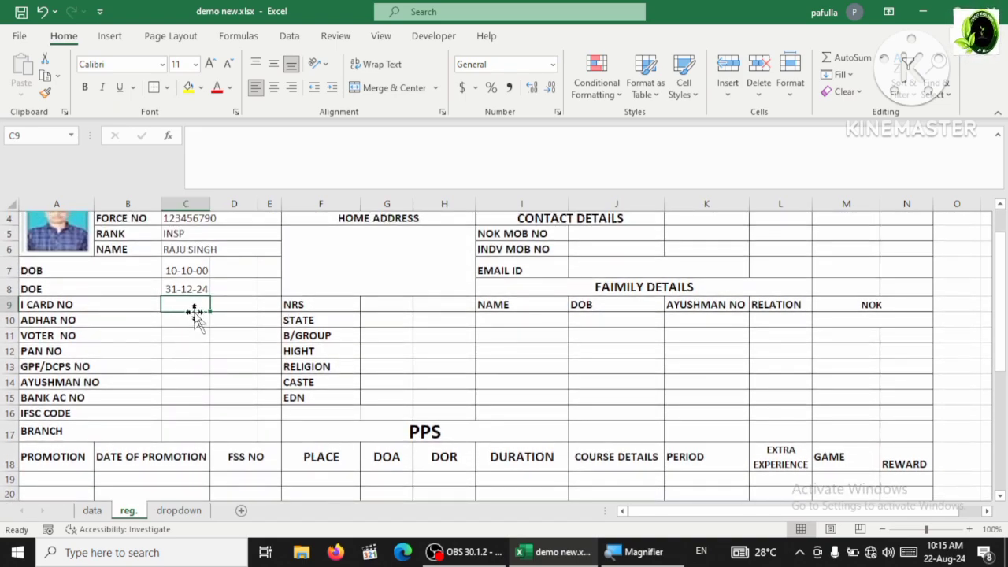
{"action": "scroll", "coordinate": [196, 322], "scroll_direction": "up", "scroll_amount": 1}
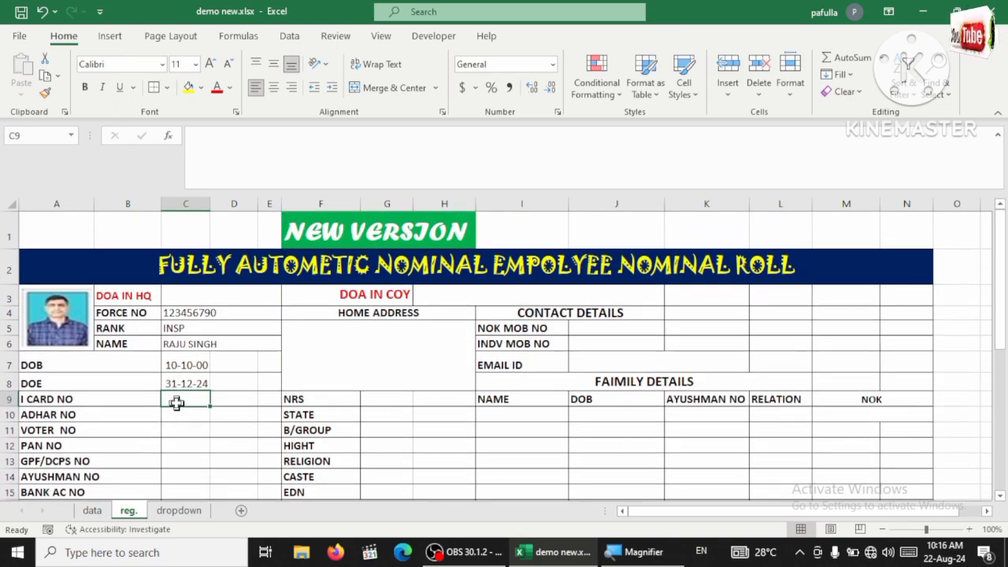
- Inspect the formula content of the DOE cell C8 in the form
{"action": "left_click", "coordinate": [179, 383]}
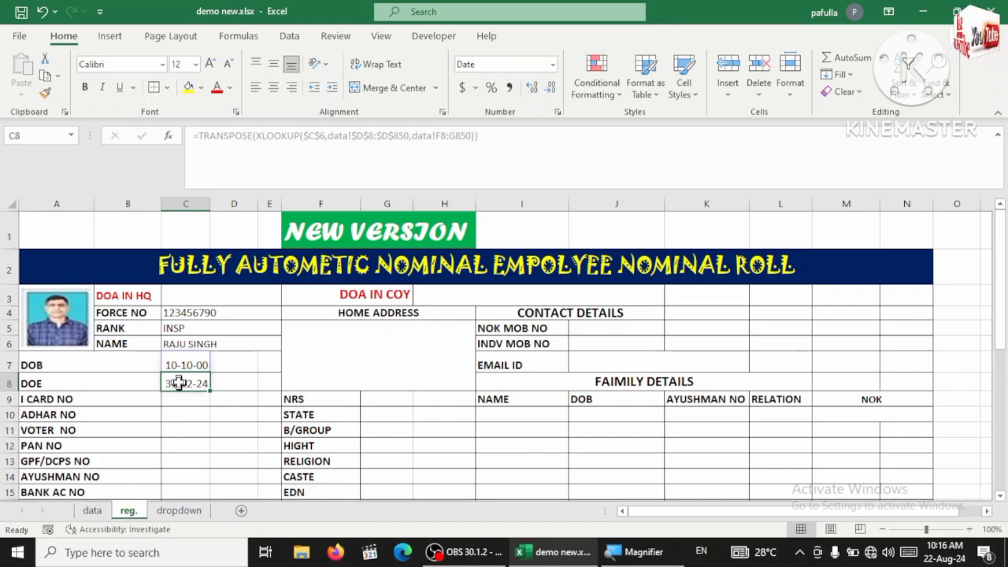
{"action": "left_click", "coordinate": [183, 402]}
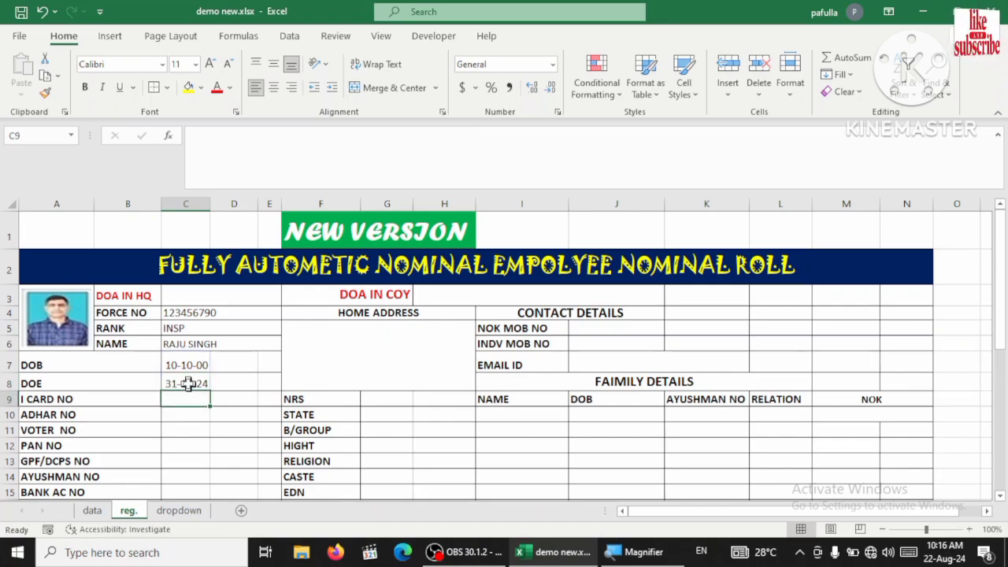
{"action": "left_click", "coordinate": [188, 384]}
{"action": "left_click", "coordinate": [494, 141]}
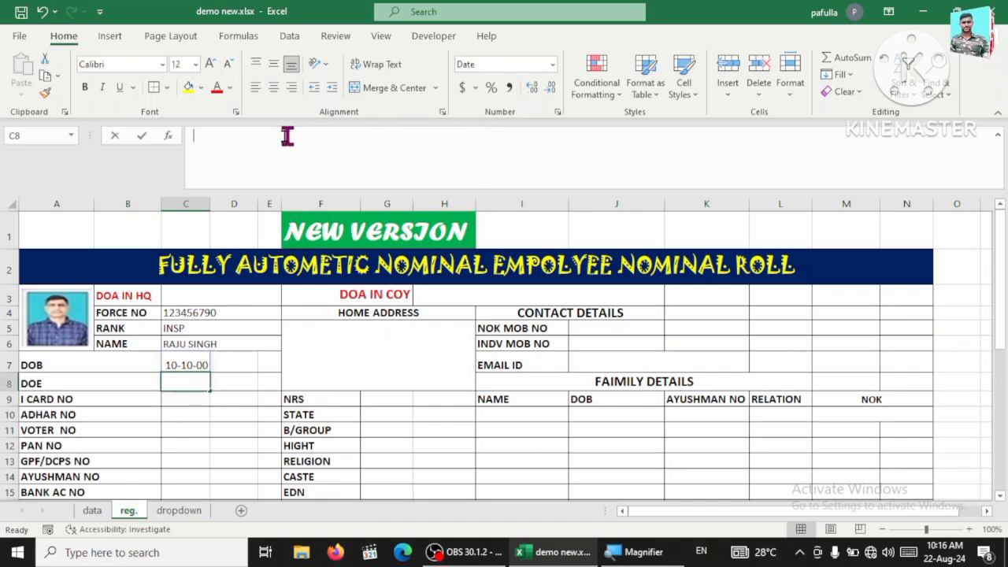
{"action": "left_click", "coordinate": [190, 400]}
{"action": "left_click_drag", "start_coordinate": [187, 429], "coordinate": [186, 416]}
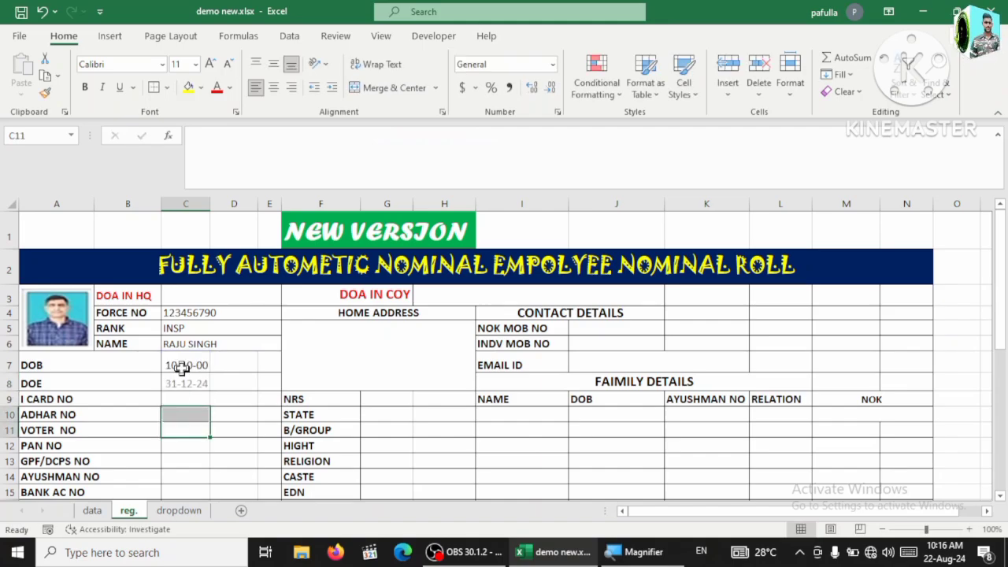
- Start a formula in the I CARD NO cell C9 with XLOOKUP nested in TRANSPOSE and $C$6 as the lookup value
{"action": "left_click", "coordinate": [189, 400]}
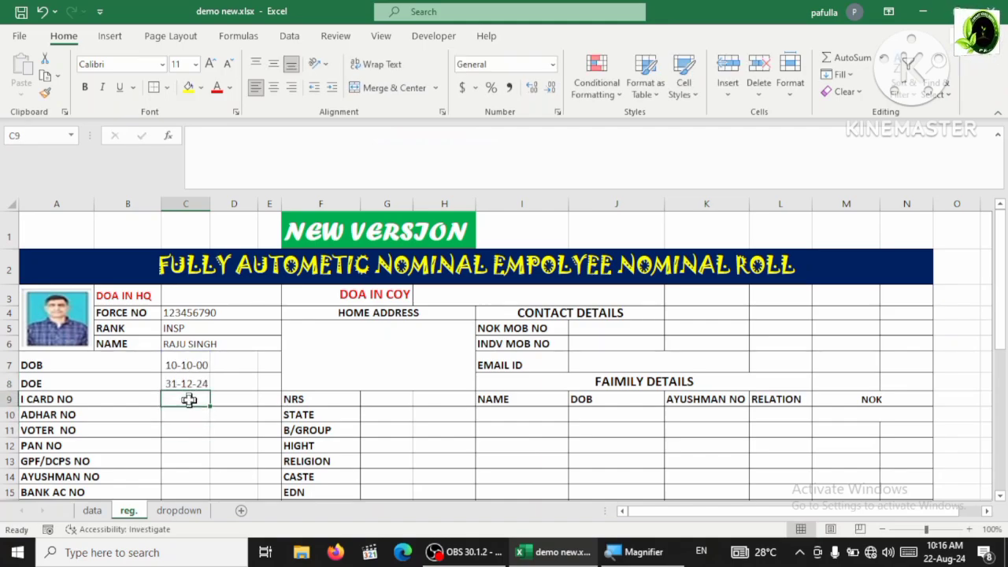
{"action": "type", "text": "="}
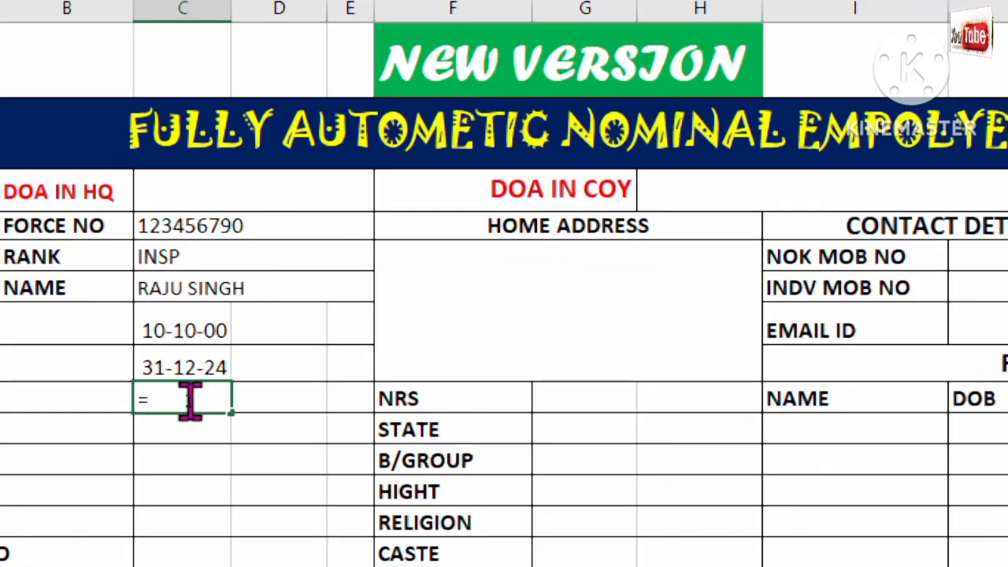
{"action": "type", "text": "tr"}
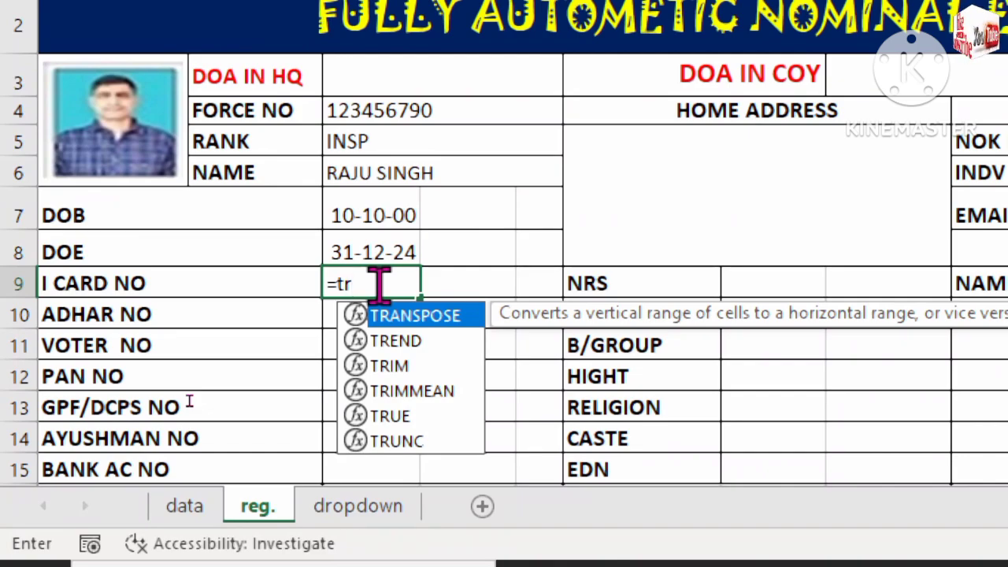
{"action": "type", "text": "an"}
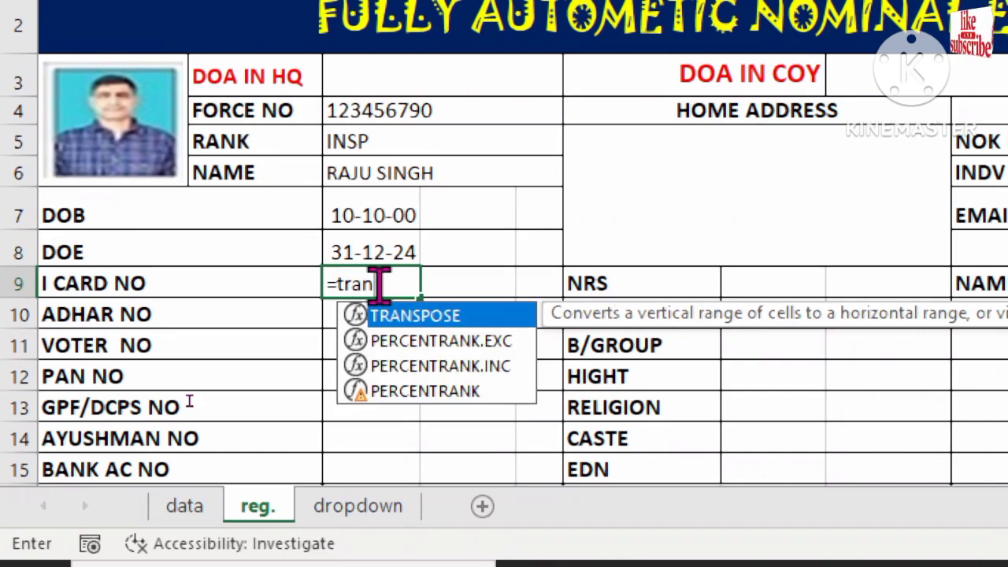
{"action": "double_click", "coordinate": [425, 319]}
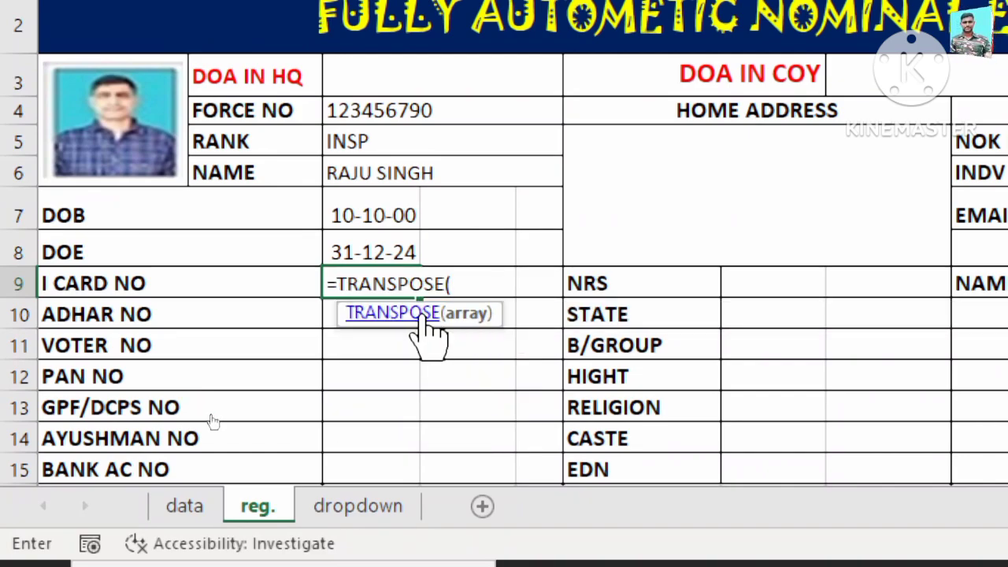
{"action": "type", "text": "xl"}
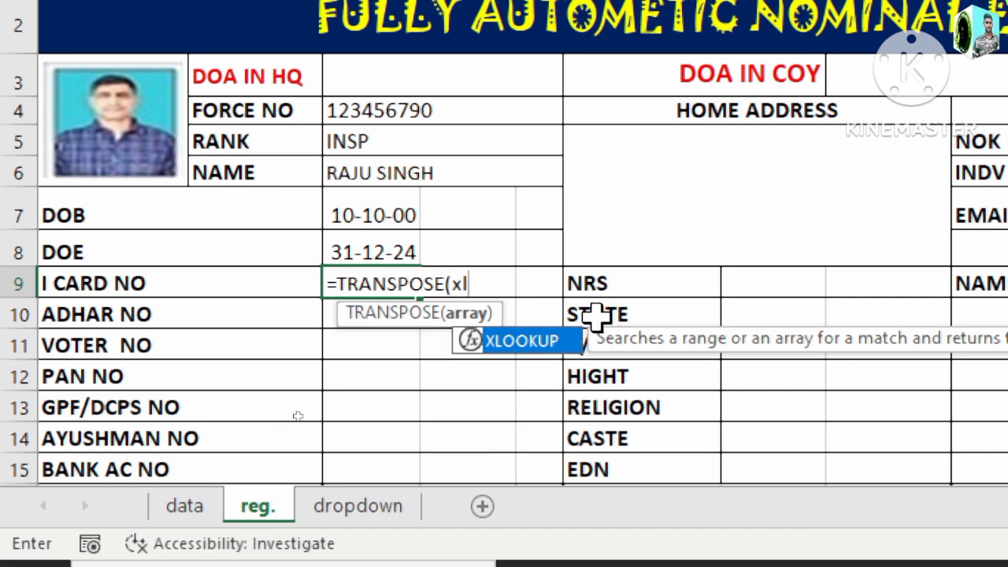
{"action": "double_click", "coordinate": [538, 339]}
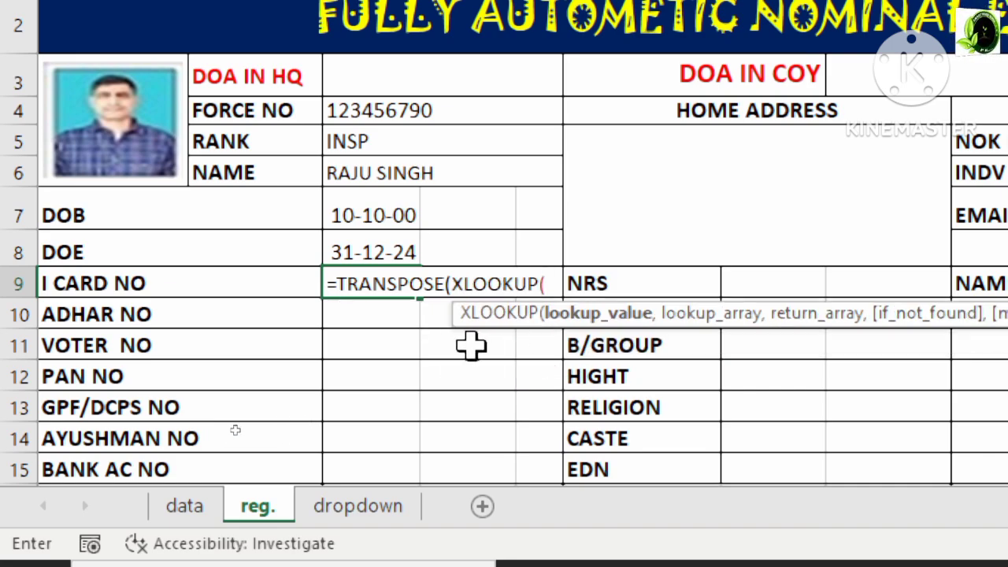
{"action": "left_click", "coordinate": [363, 179]}
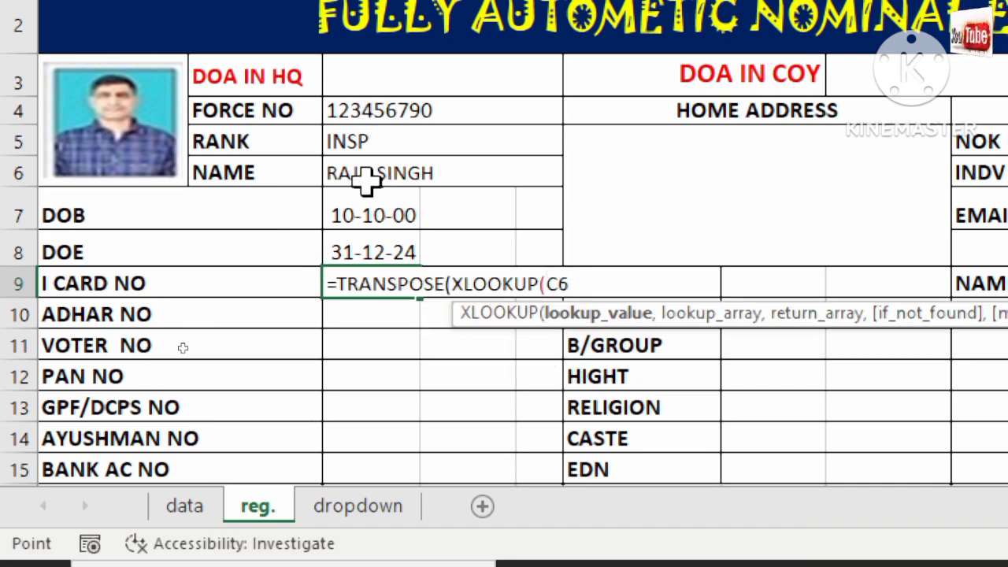
{"action": "key", "text": "F4"}
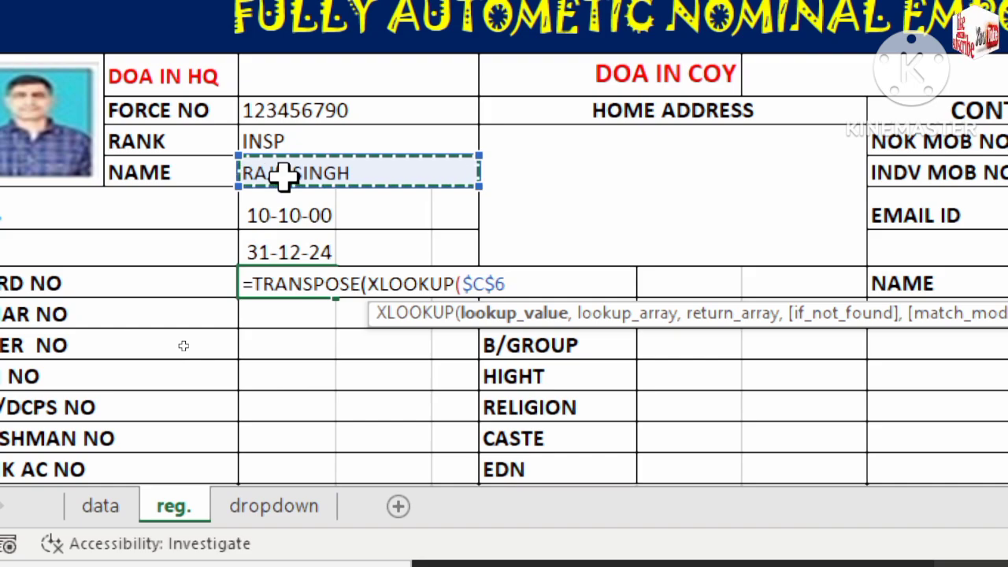
{"action": "type", "text": ","}
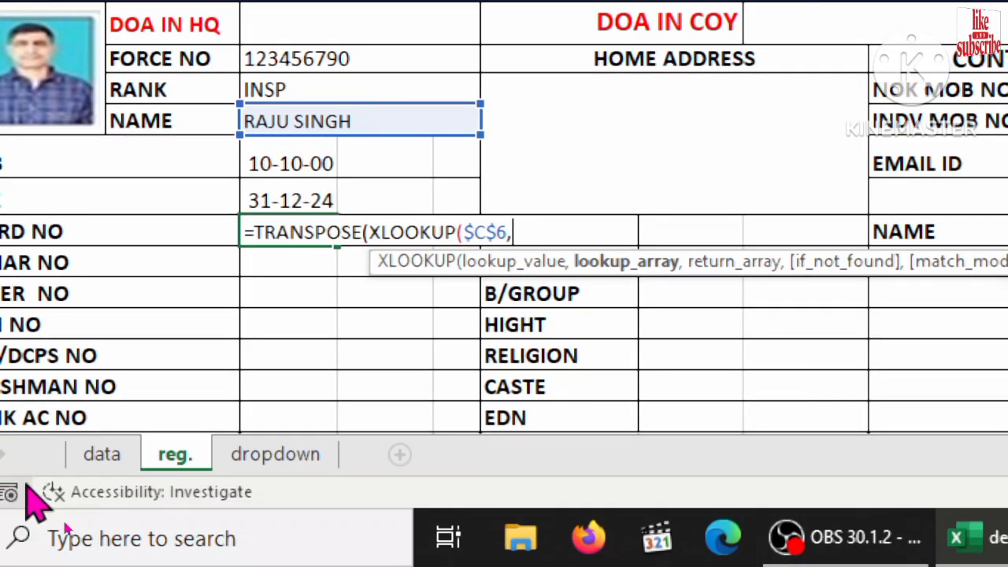
- Set the XLOOKUP's lookup array to the data sheet's NAME column as the absolute range $D$8:$D$850
{"action": "left_click", "coordinate": [93, 505]}
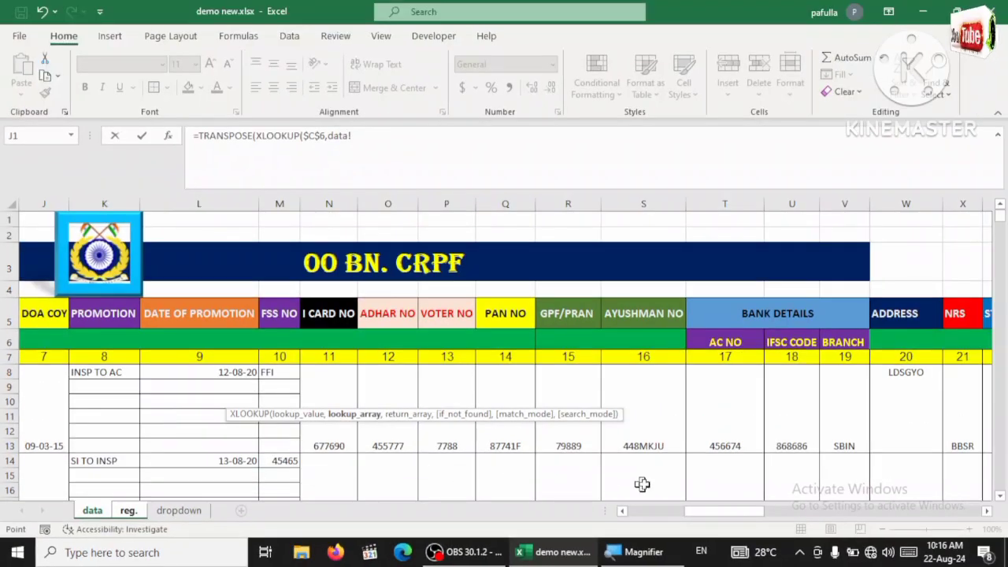
{"action": "left_click_drag", "start_coordinate": [713, 510], "coordinate": [654, 511]}
{"action": "left_click_drag", "start_coordinate": [200, 398], "coordinate": [221, 485]}
{"action": "left_click", "coordinate": [399, 137]}
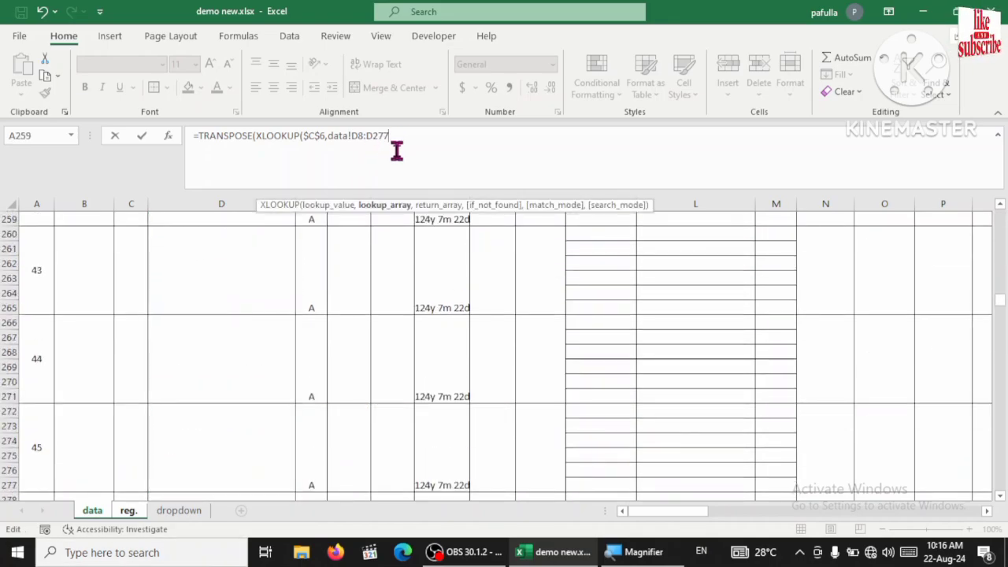
{"action": "key", "text": "BackSpace"}
{"action": "type", "text": "850"}
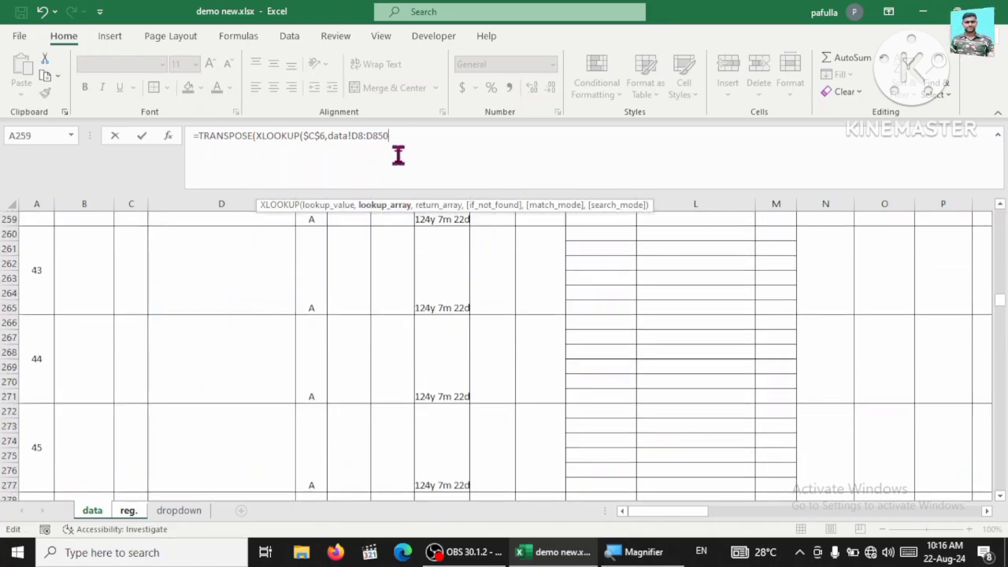
{"action": "left_click_drag", "start_coordinate": [392, 135], "coordinate": [346, 150]}
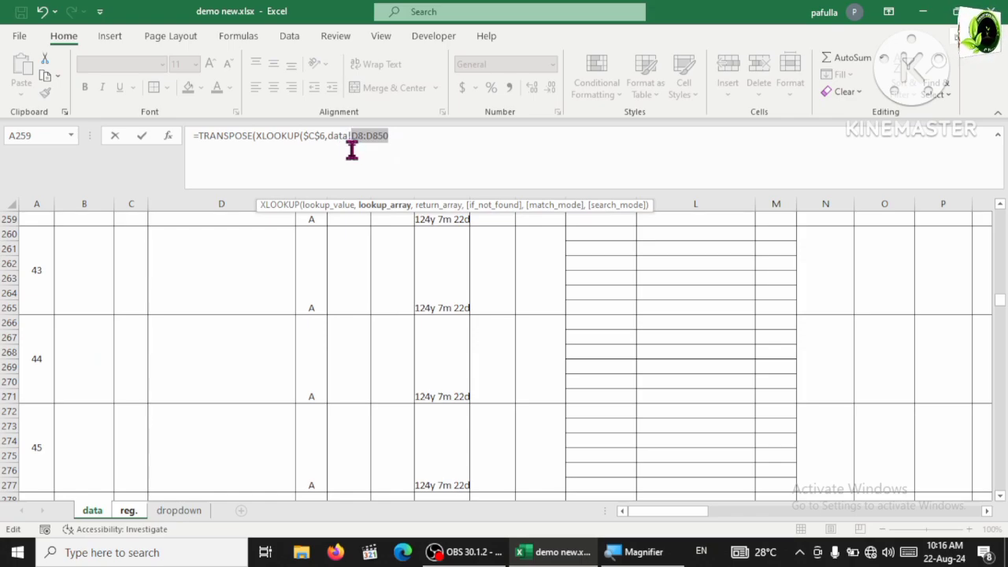
{"action": "key", "text": "F4"}
{"action": "type", "text": ","}
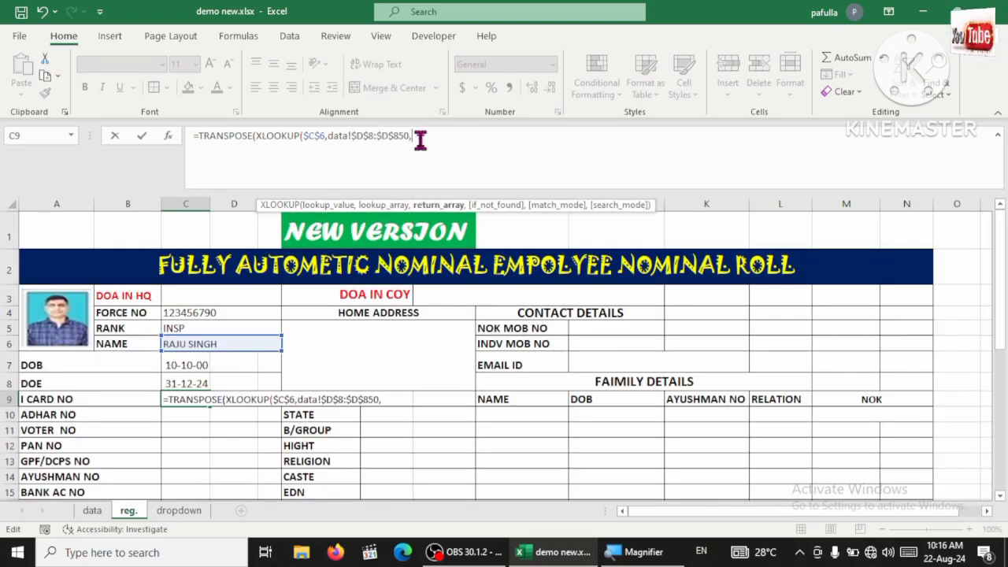
- Set the return array to data!N8:V850, covering I CARD NO to BRANCH, and enter the completed formula in C9
{"action": "left_click", "coordinate": [92, 512]}
{"action": "scroll", "coordinate": [319, 378], "scroll_direction": "up", "scroll_amount": 12}
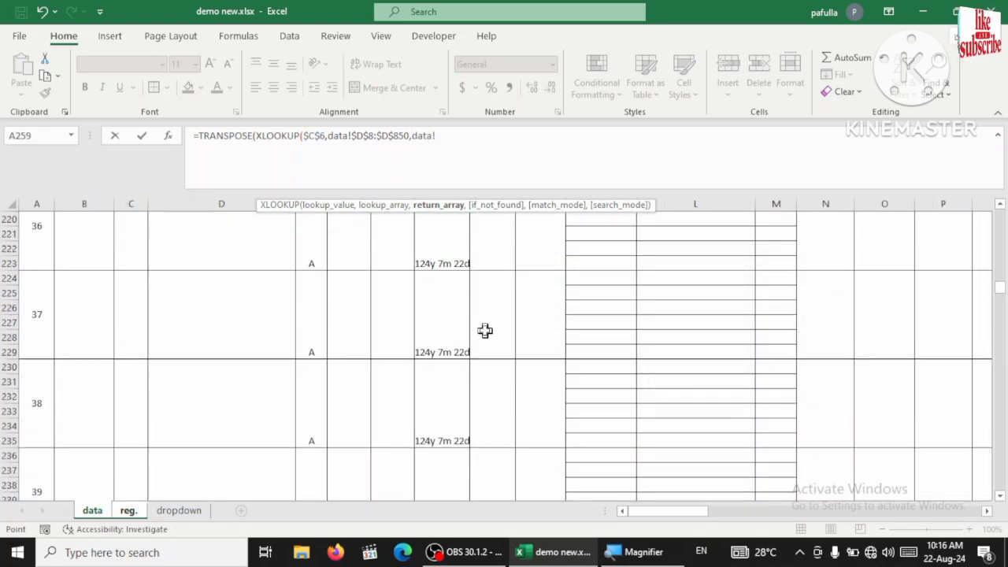
{"action": "scroll", "coordinate": [484, 331], "scroll_direction": "up", "scroll_amount": 10}
{"action": "key", "text": "ctrl+Home"}
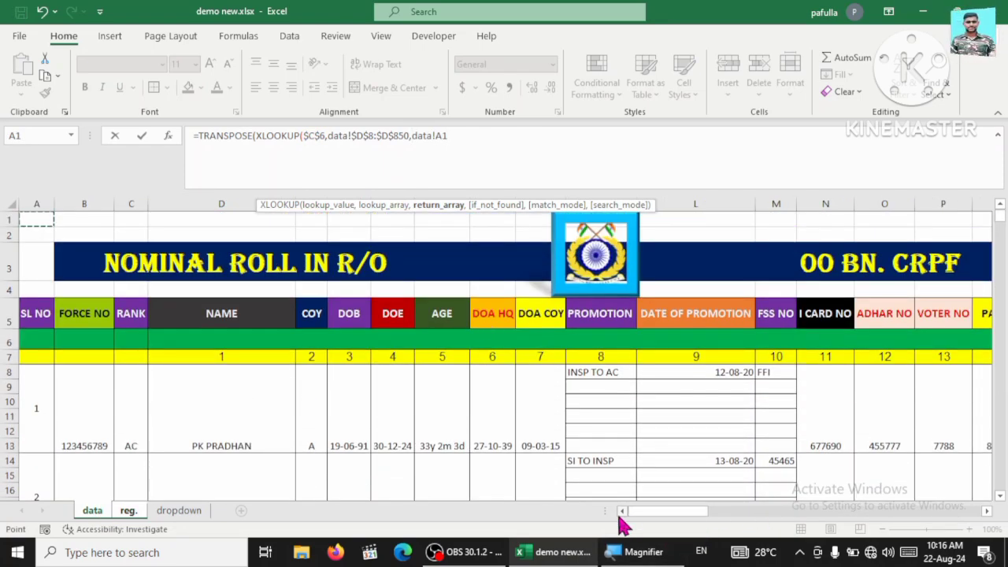
{"action": "left_click_drag", "start_coordinate": [638, 510], "coordinate": [704, 484]}
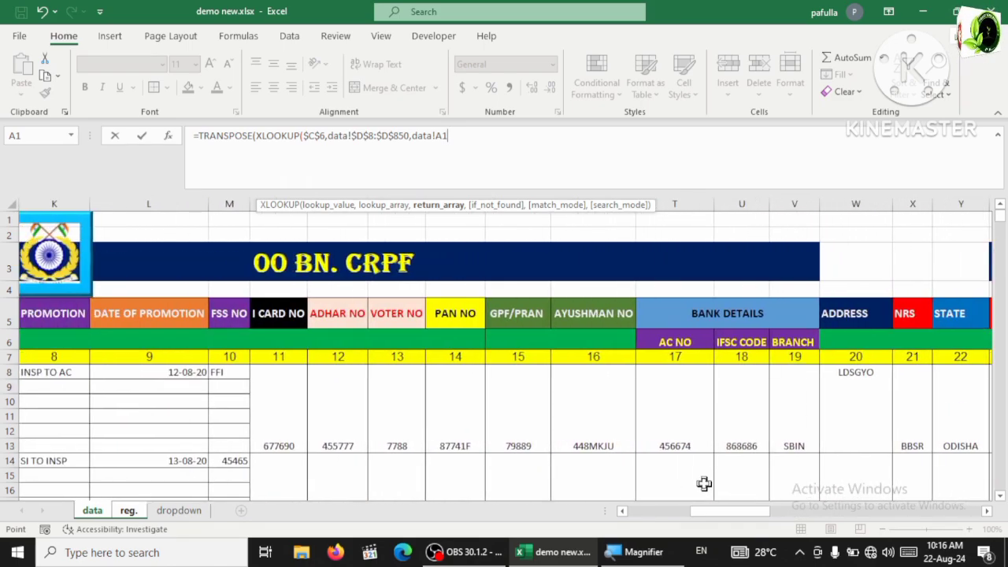
{"action": "left_click_drag", "start_coordinate": [271, 389], "coordinate": [777, 522]}
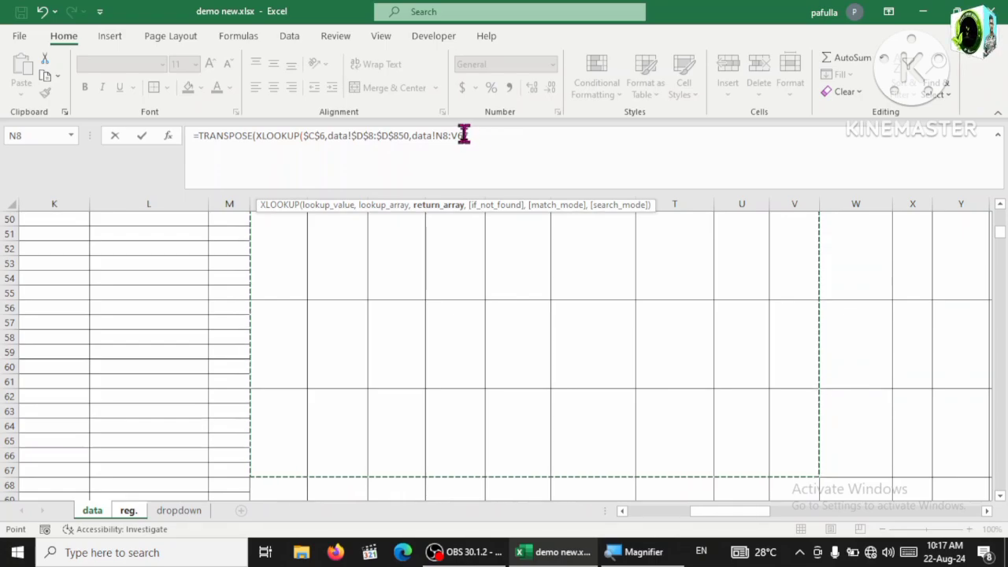
{"action": "key", "text": "BackSpace"}
{"action": "key", "text": "BackSpace"}
{"action": "type", "text": "850"}
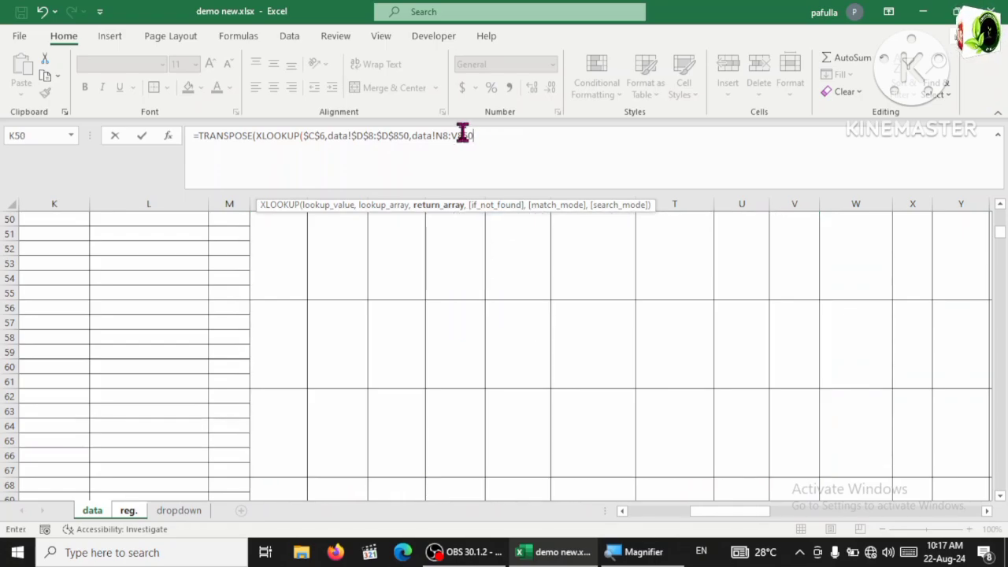
{"action": "type", "text": "))"}
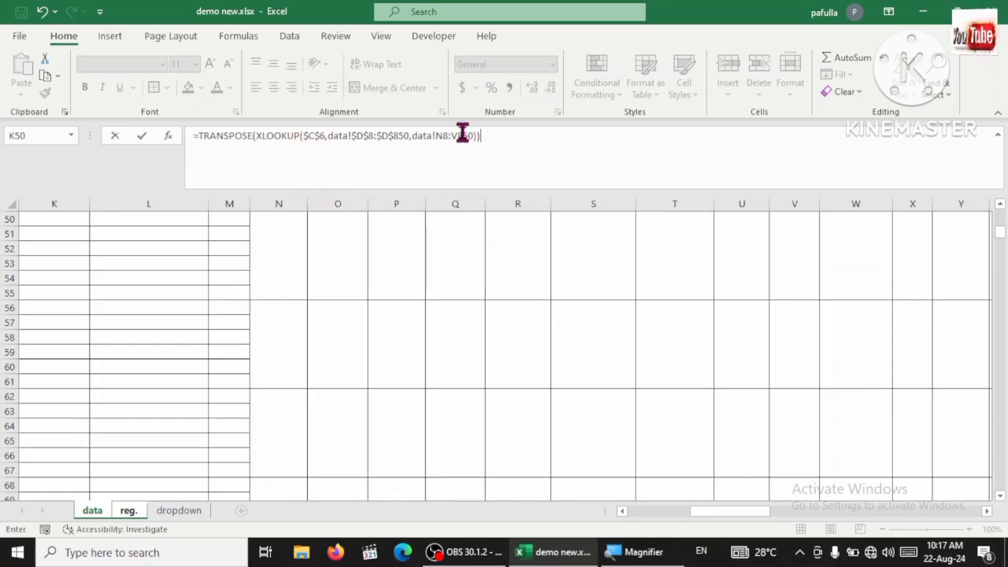
{"action": "key", "text": "Return"}
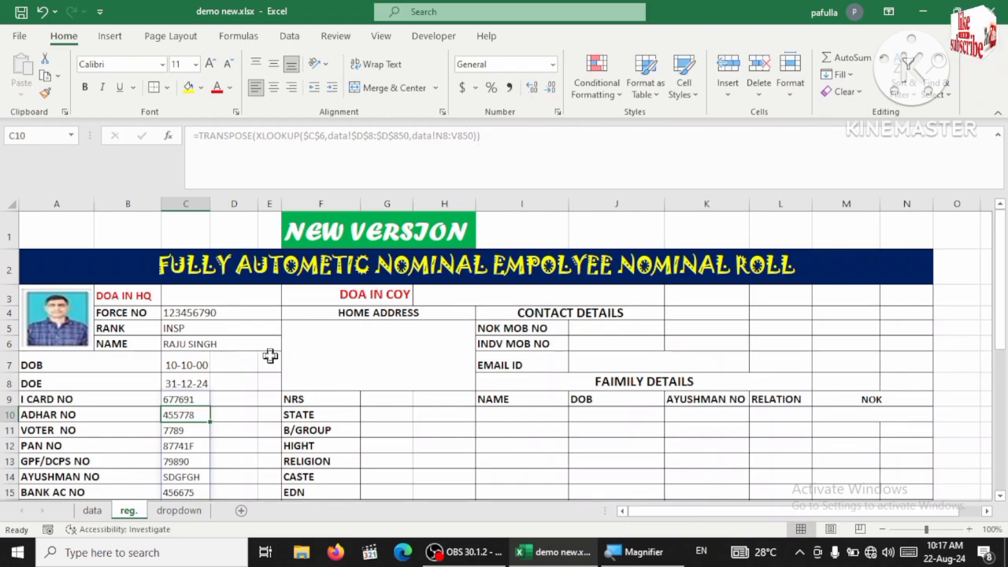
- Check the spilled values and their shared formula in the form's cells C9 to C17, from I CARD NO to BRANCH
{"action": "scroll", "coordinate": [260, 359], "scroll_direction": "down", "scroll_amount": 2}
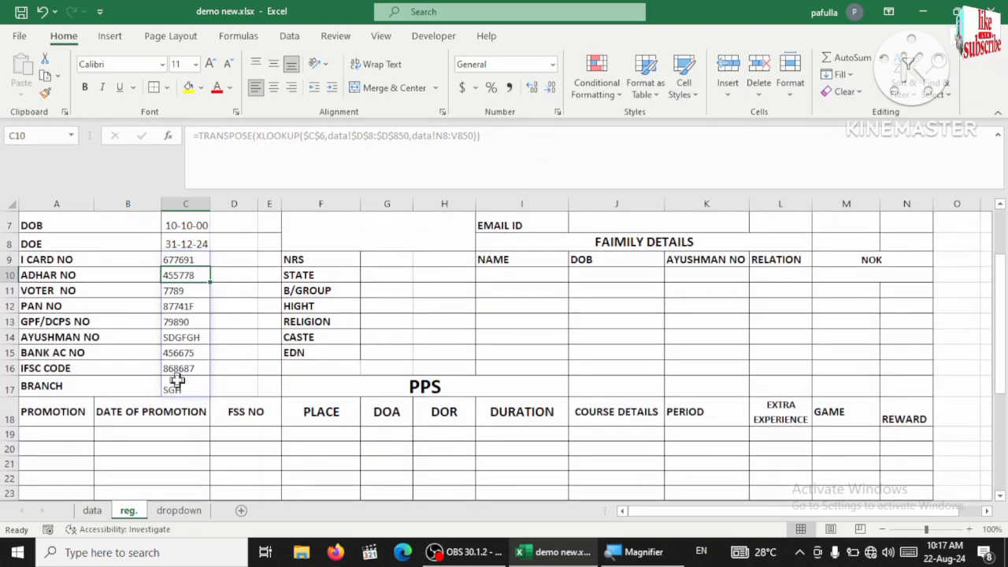
{"action": "scroll", "coordinate": [178, 380], "scroll_direction": "up", "scroll_amount": 1}
{"action": "scroll", "coordinate": [178, 380], "scroll_direction": "up", "scroll_amount": 1}
{"action": "left_click", "coordinate": [187, 430]}
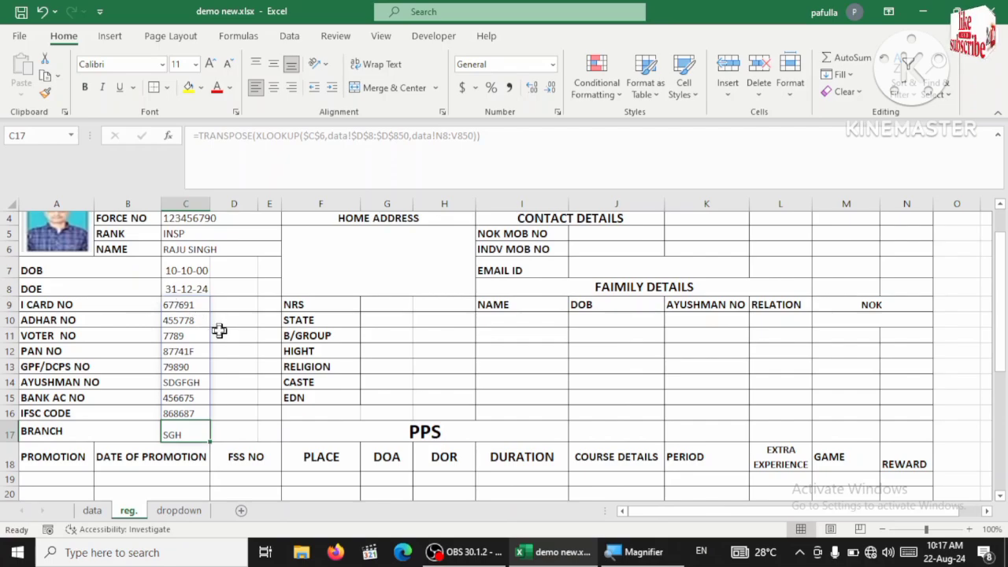
{"action": "scroll", "coordinate": [219, 331], "scroll_direction": "up", "scroll_amount": 1}
{"action": "scroll", "coordinate": [220, 378], "scroll_direction": "down", "scroll_amount": 1}
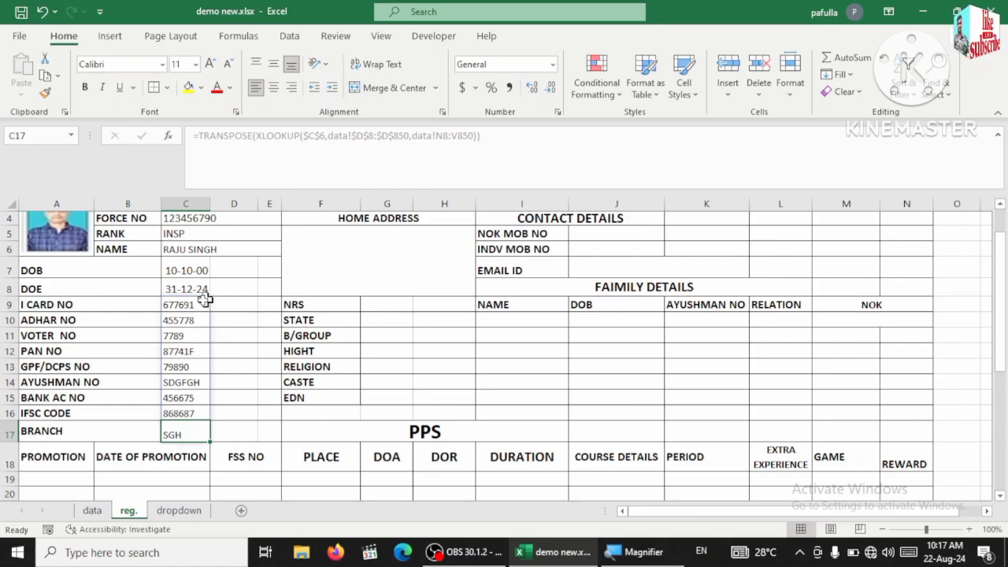
{"action": "scroll", "coordinate": [211, 262], "scroll_direction": "up", "scroll_amount": 1}
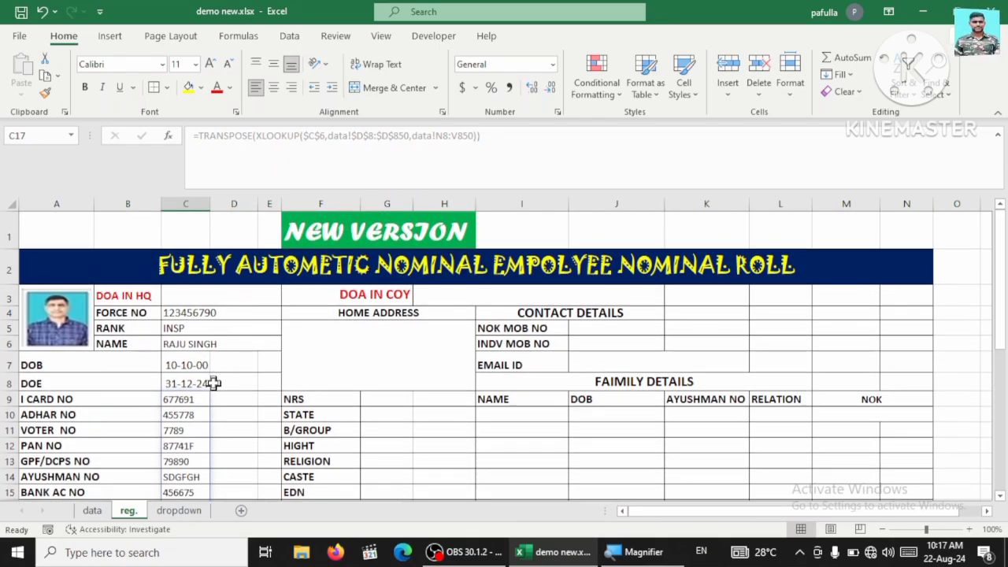
{"action": "scroll", "coordinate": [196, 403], "scroll_direction": "down", "scroll_amount": 1}
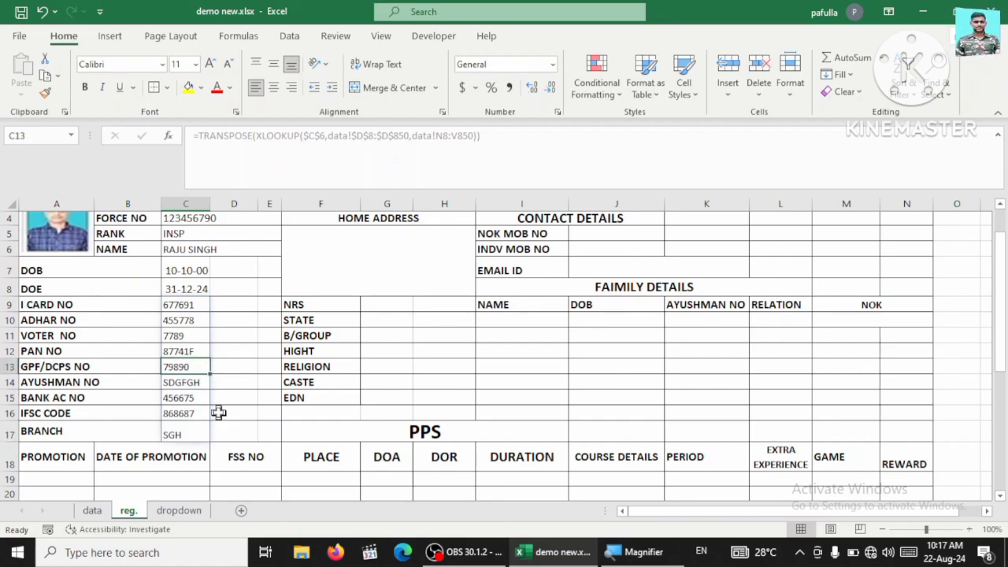
{"action": "left_click", "coordinate": [182, 364]}
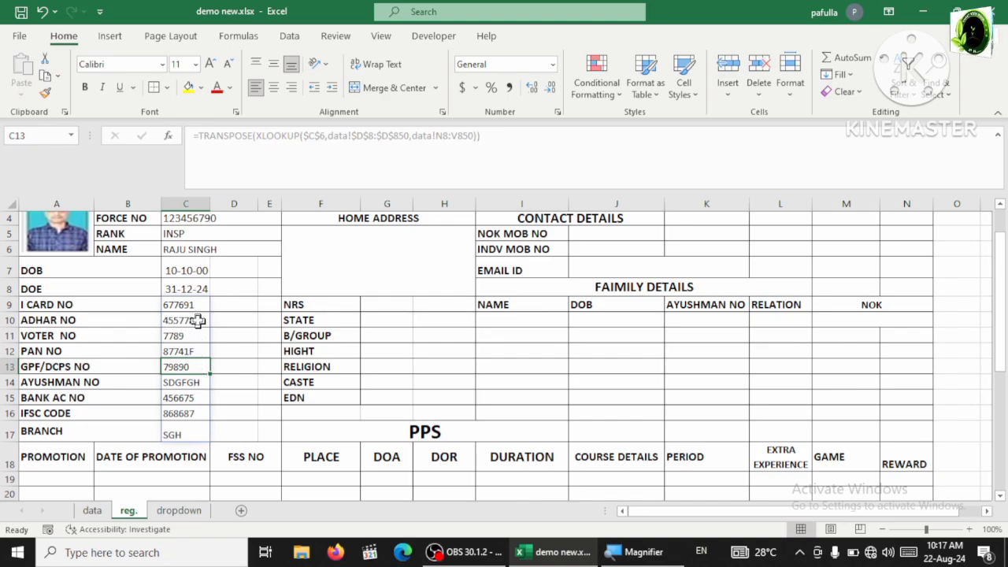
{"action": "scroll", "coordinate": [197, 321], "scroll_direction": "up", "scroll_amount": 1}
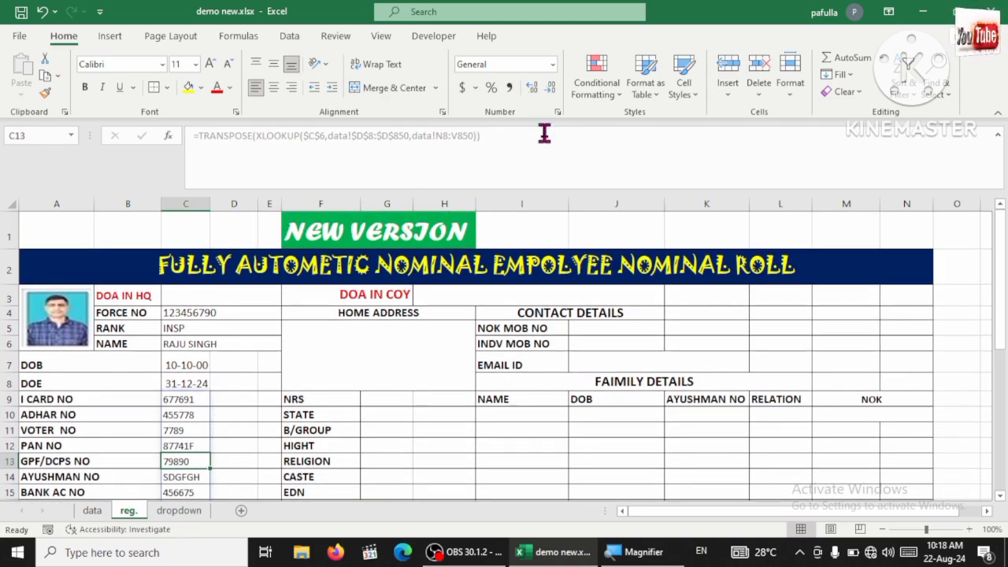
{"action": "scroll", "coordinate": [216, 448], "scroll_direction": "down", "scroll_amount": 1}
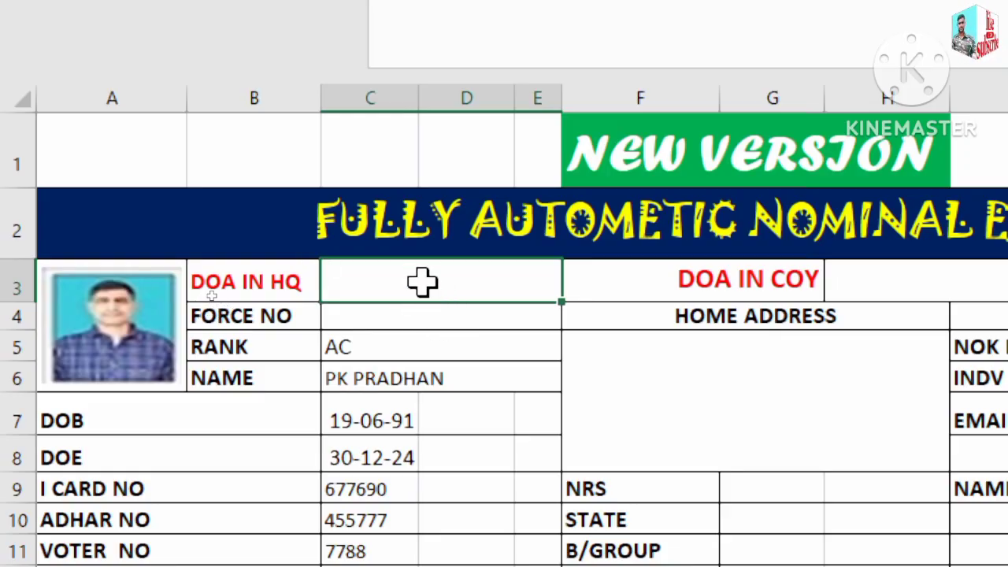
- Start an XLOOKUP formula in the DOA IN HQ cell C3 with the name cell C6 as the lookup value
{"action": "type", "text": "="}
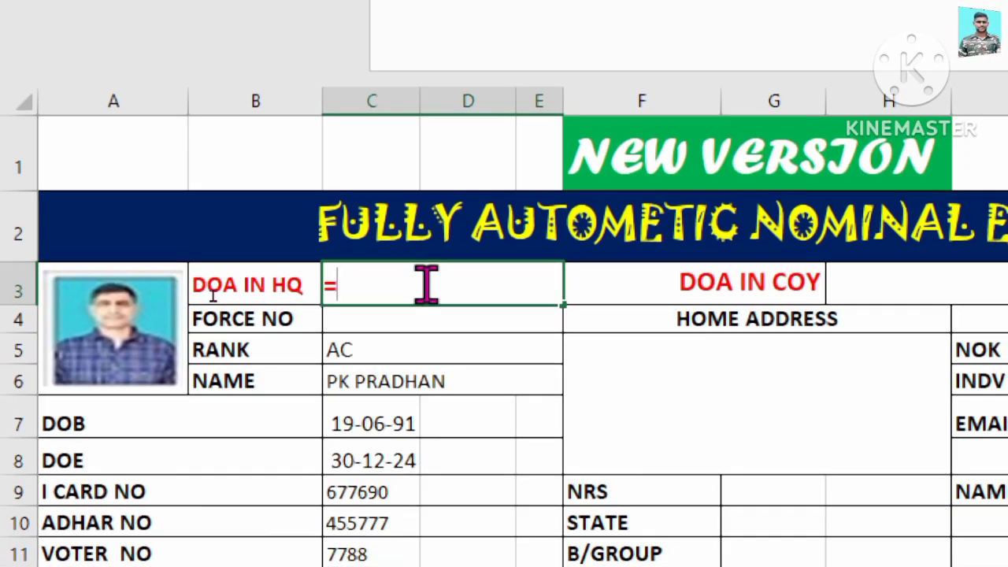
{"action": "type", "text": "xlo"}
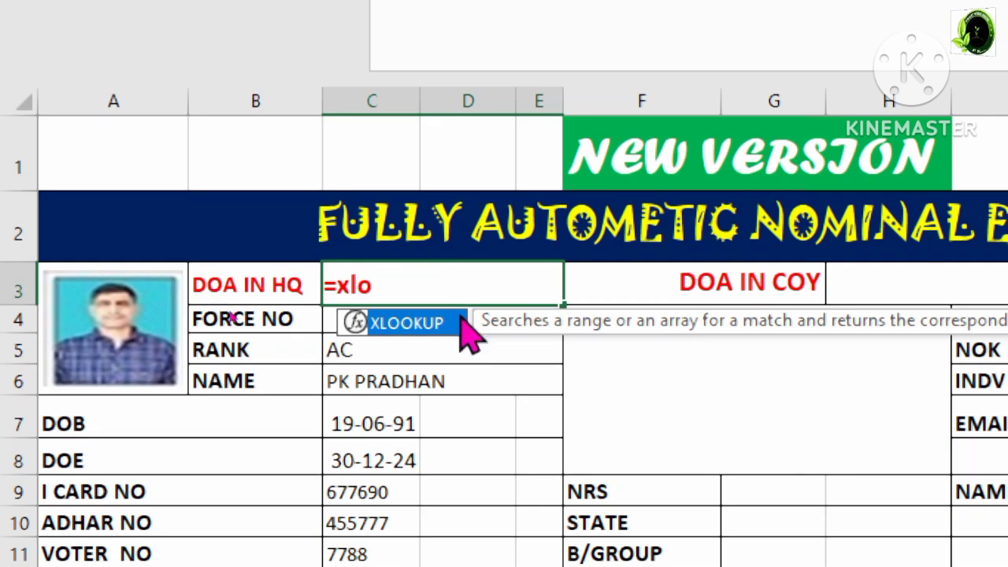
{"action": "double_click", "coordinate": [462, 322]}
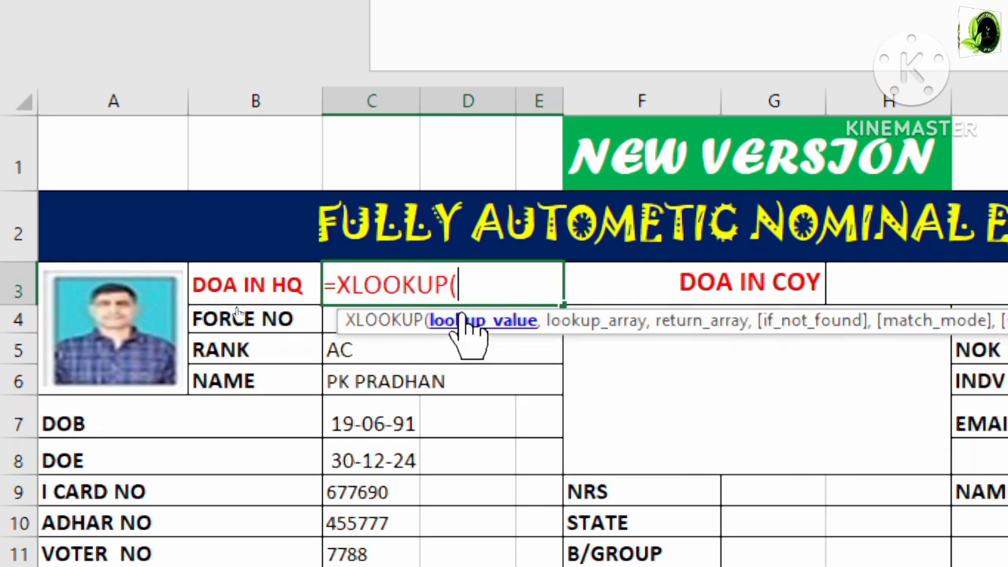
{"action": "left_click", "coordinate": [350, 384]}
{"action": "type", "text": ","}
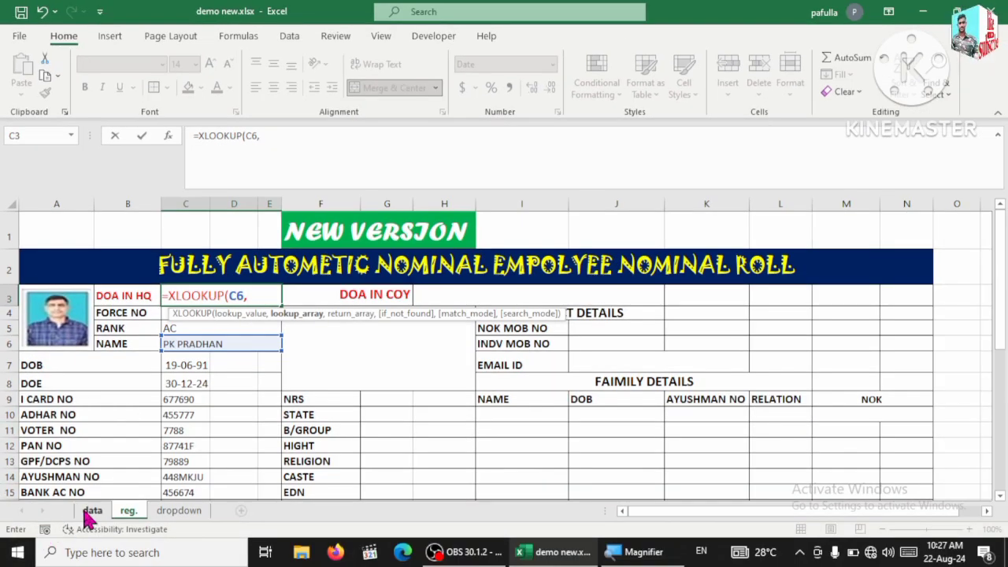
- Set the DOA IN HQ formula's lookup array to the data sheet's NAME column, data!D8:D850
{"action": "left_click", "coordinate": [92, 511]}
{"action": "scroll", "coordinate": [184, 378], "scroll_direction": "up", "scroll_amount": 20}
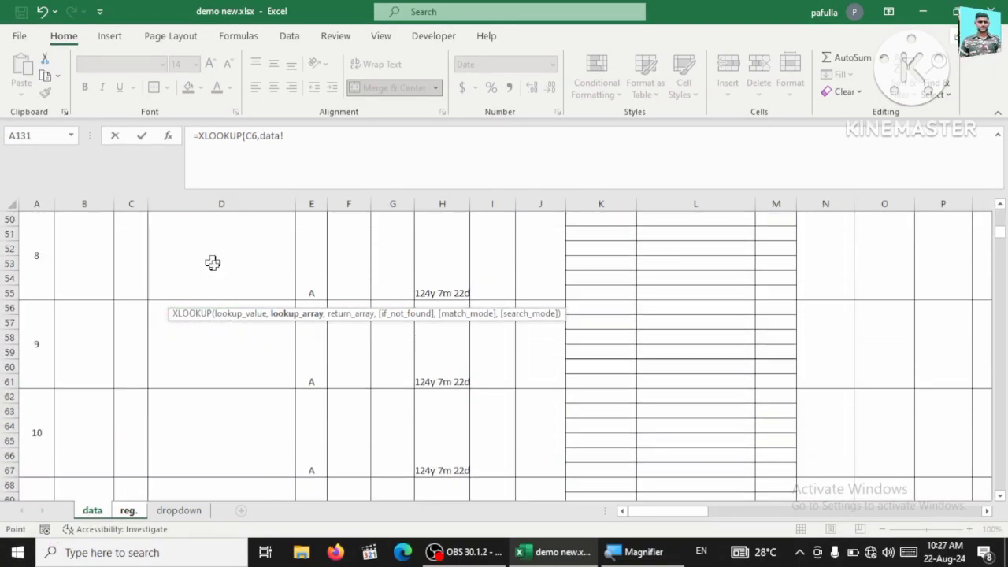
{"action": "scroll", "coordinate": [220, 263], "scroll_direction": "up", "scroll_amount": 4}
{"action": "left_click_drag", "start_coordinate": [218, 409], "coordinate": [322, 147]}
{"action": "left_click", "coordinate": [336, 135]}
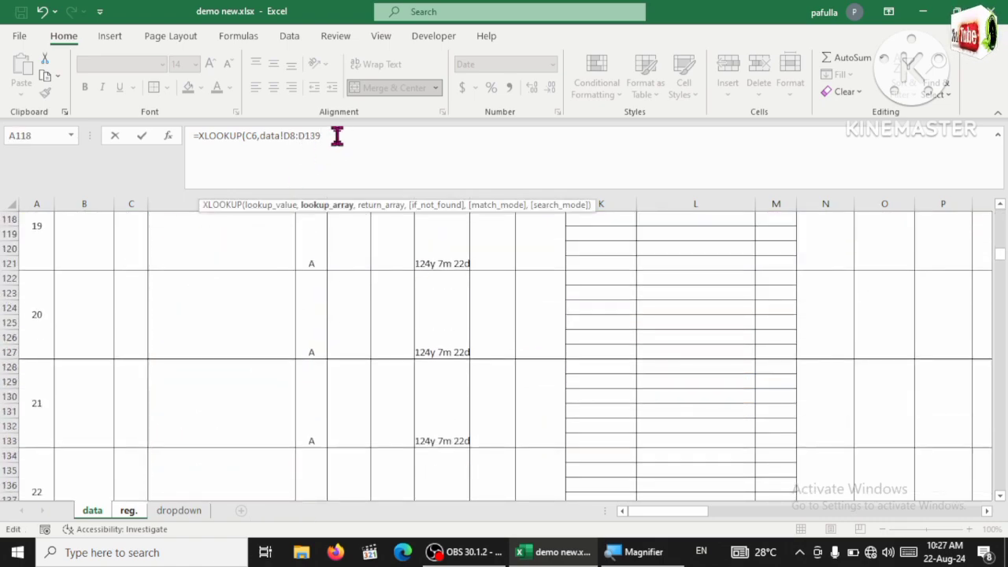
{"action": "key", "text": "BackSpace"}
{"action": "type", "text": "850"}
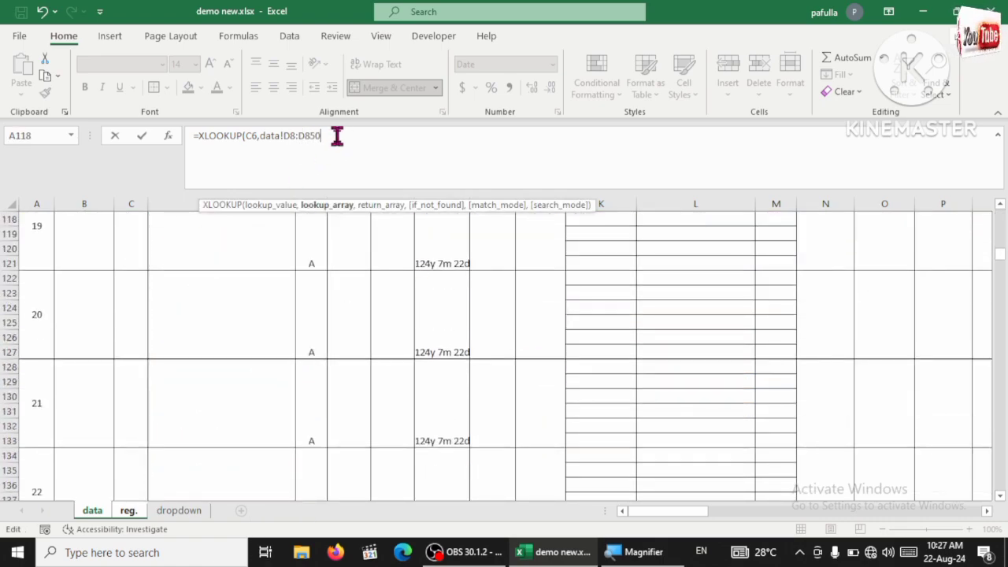
{"action": "type", "text": ","}
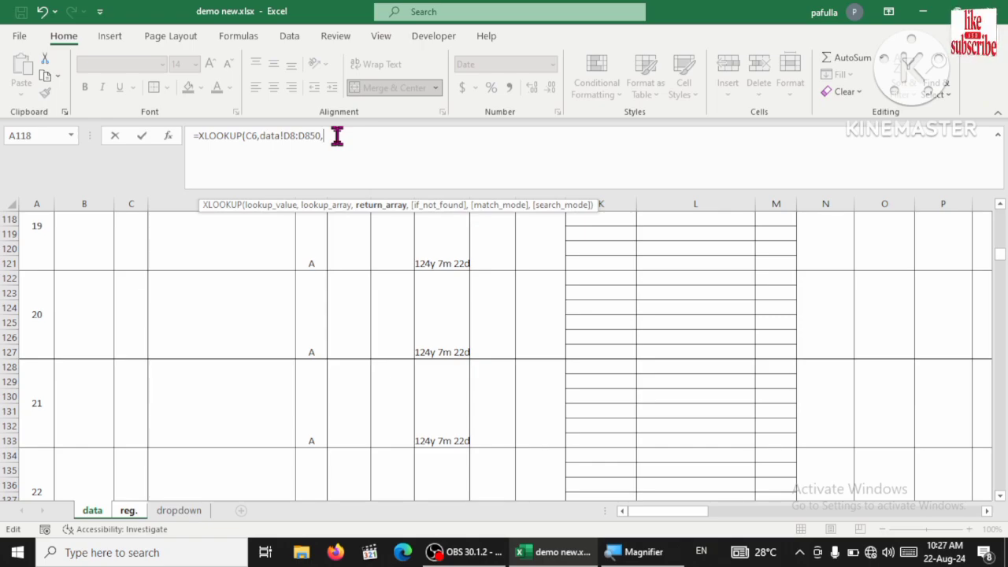
- Set the return array to the DOA HQ column, data!I8:I850, and enter the completed formula in C3
{"action": "scroll", "coordinate": [509, 337], "scroll_direction": "up", "scroll_amount": 20}
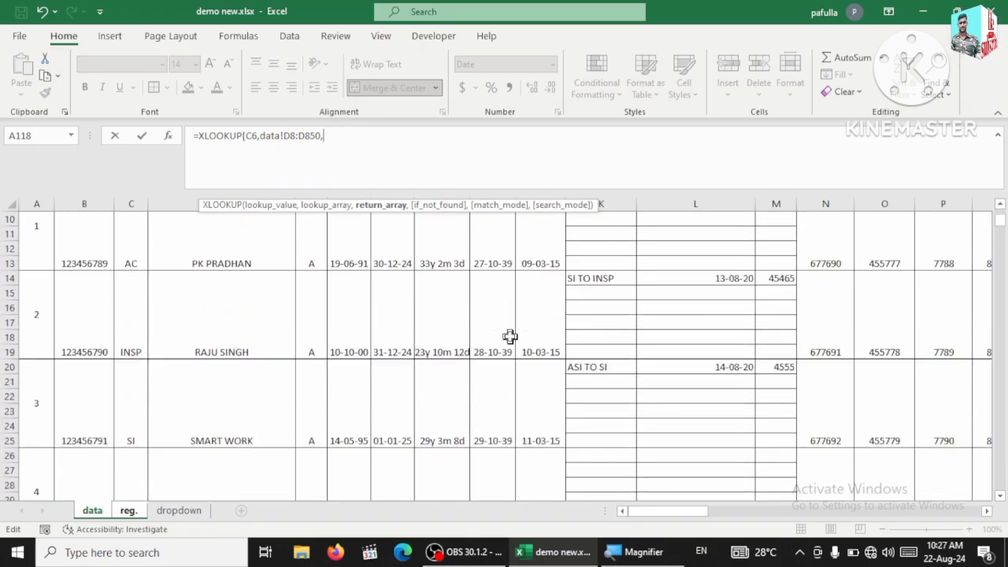
{"action": "scroll", "coordinate": [509, 336], "scroll_direction": "up", "scroll_amount": 3}
{"action": "left_click_drag", "start_coordinate": [493, 347], "coordinate": [513, 473]}
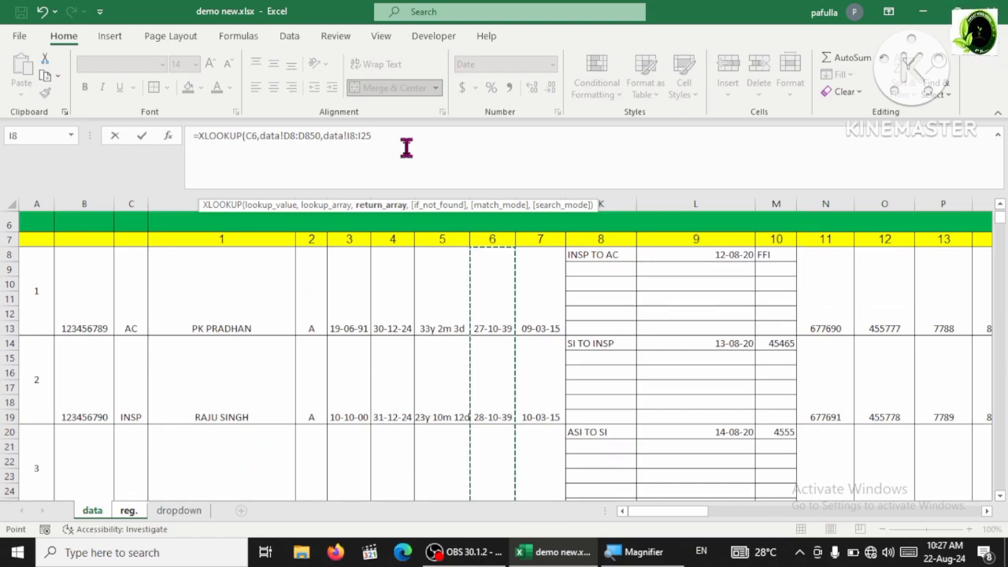
{"action": "key", "text": "BackSpace"}
{"action": "key", "text": "BackSpace"}
{"action": "key", "text": "BackSpace"}
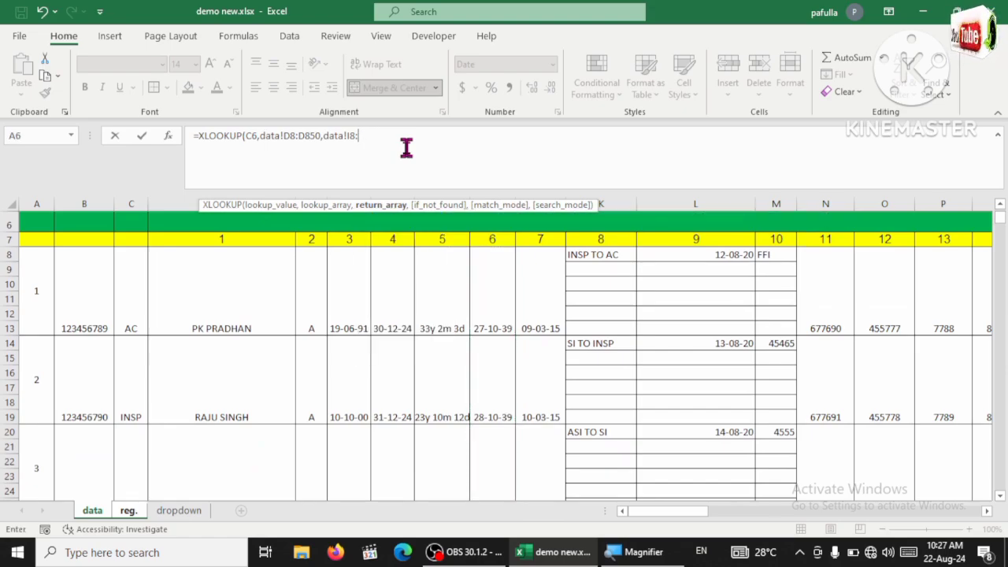
{"action": "type", "text": "I850"}
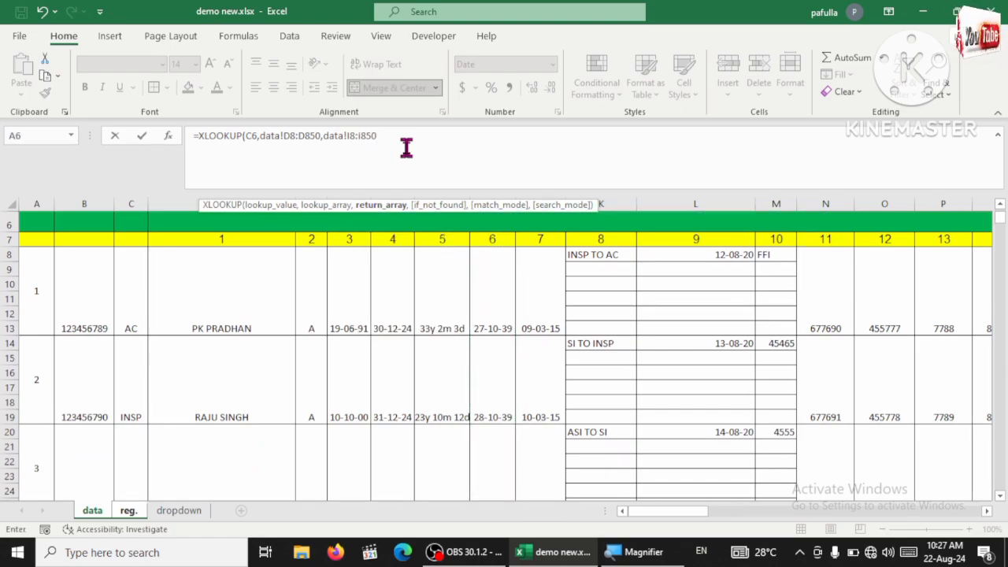
{"action": "type", "text": ")"}
{"action": "key", "text": "Return"}
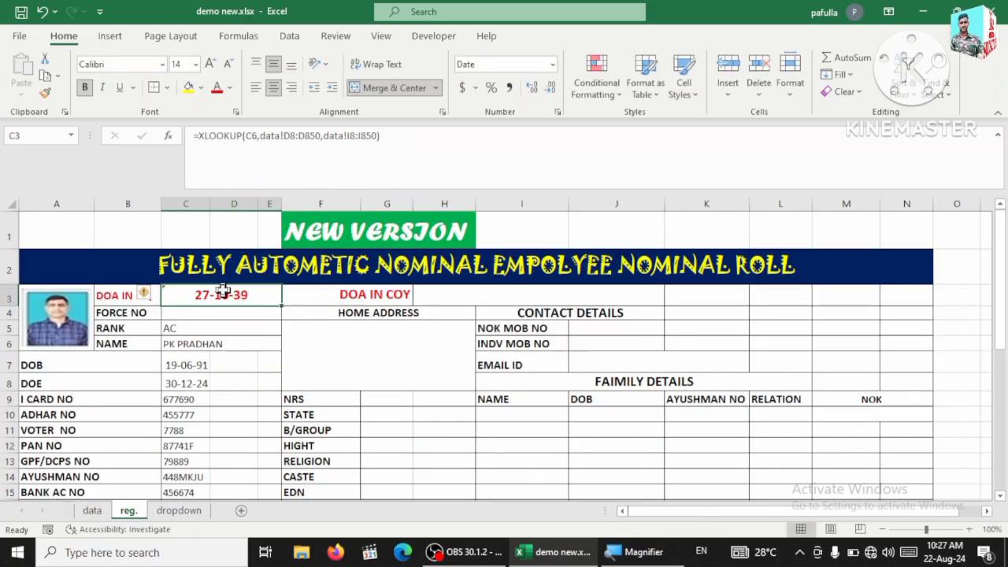
- Start an XLOOKUP formula in the DOA IN COY cell H3 with the name cell C6 as the lookup value
{"action": "left_click", "coordinate": [473, 297]}
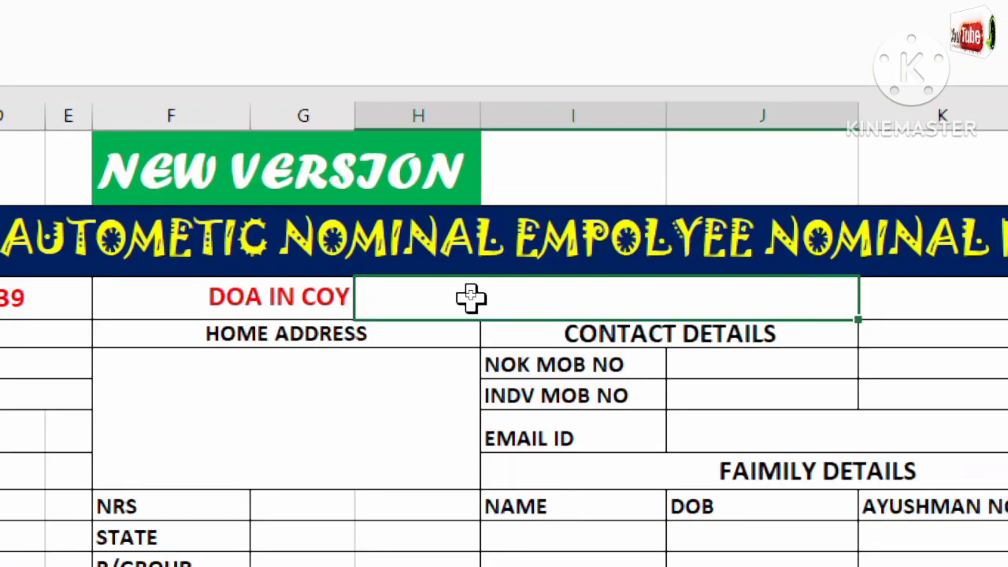
{"action": "type", "text": "="}
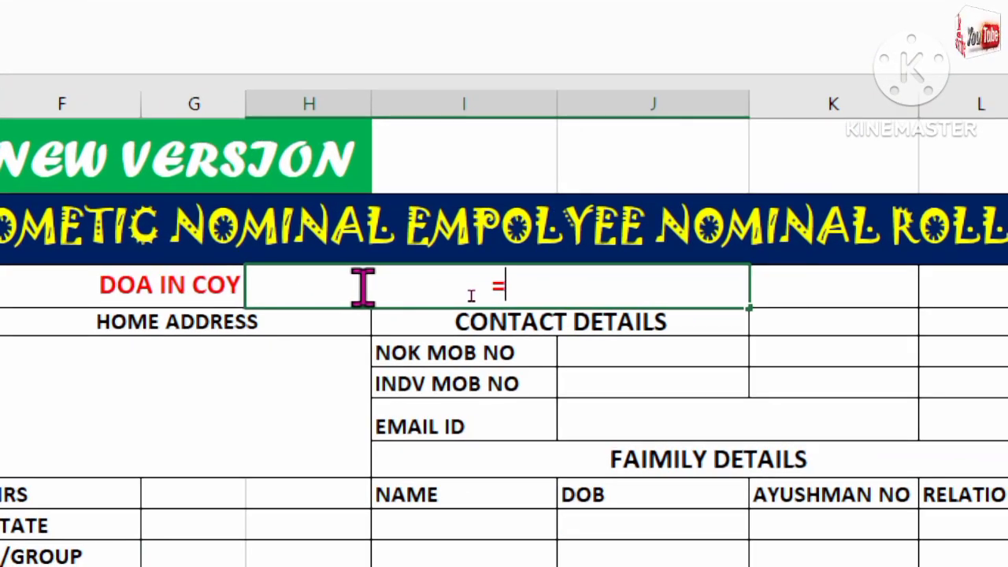
{"action": "type", "text": "xloo"}
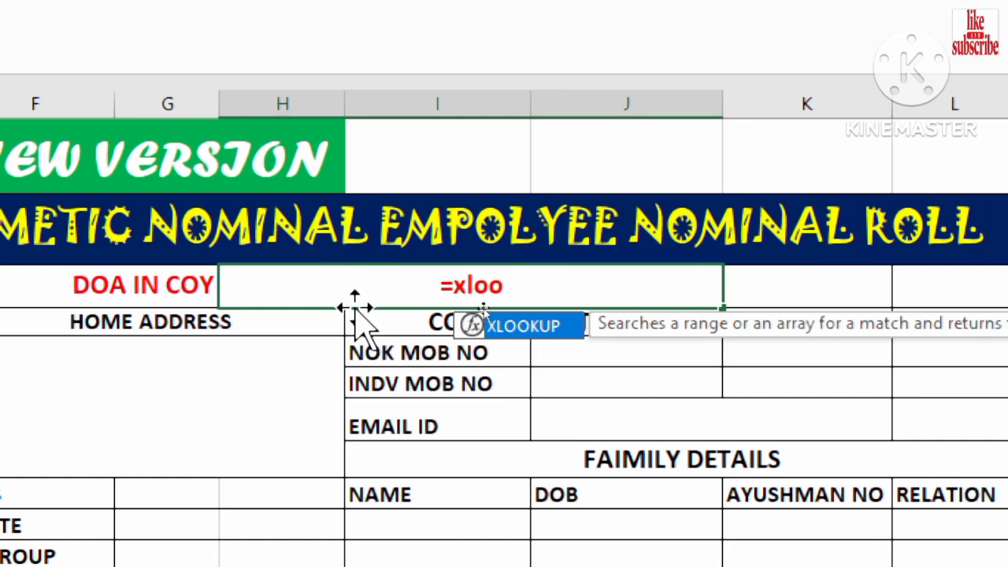
{"action": "double_click", "coordinate": [559, 323]}
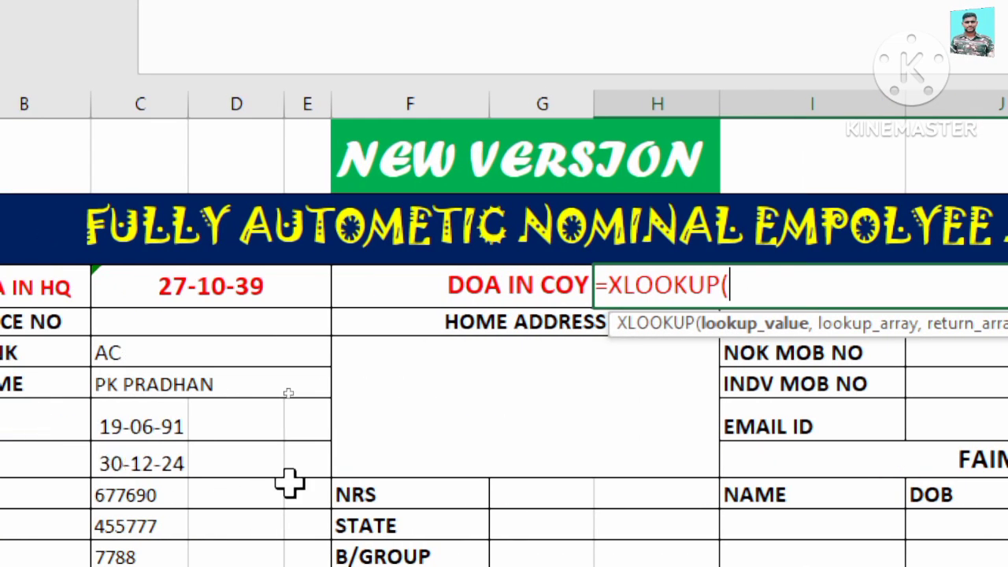
{"action": "left_click", "coordinate": [146, 383]}
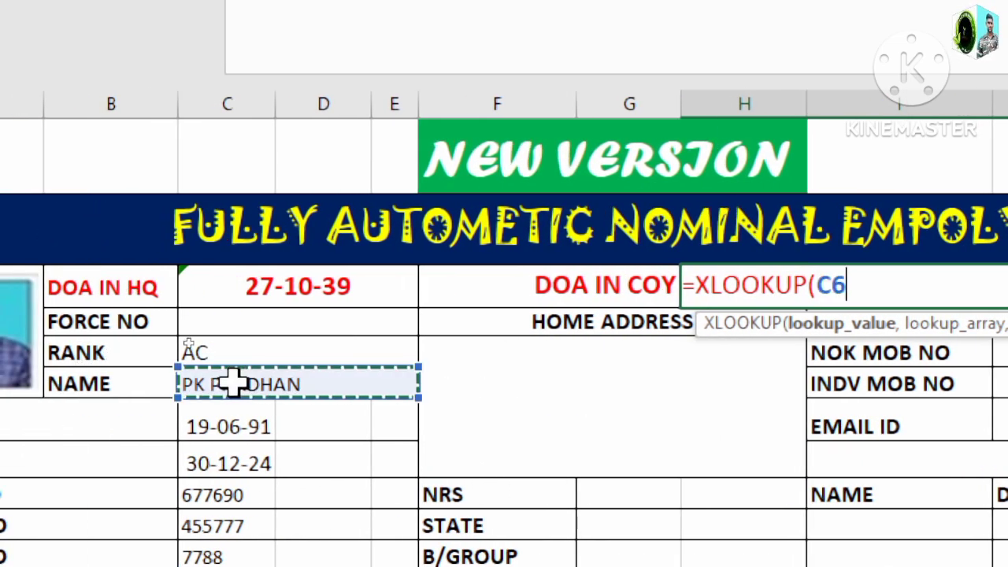
{"action": "type", "text": ","}
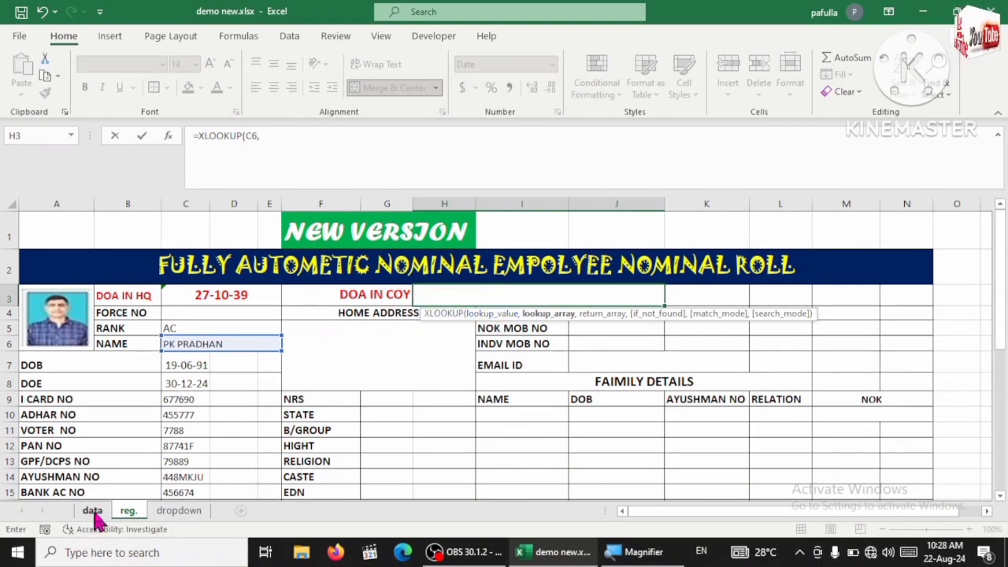
- Set the DOA IN COY formula's lookup array to the data sheet's NAME column, data!D8:D850
{"action": "left_click", "coordinate": [92, 511]}
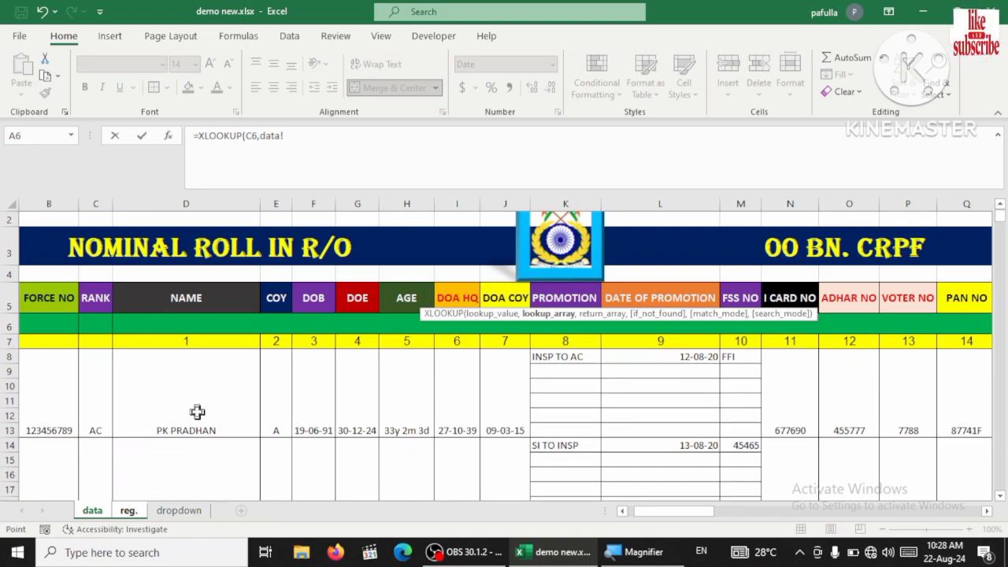
{"action": "left_click_drag", "start_coordinate": [193, 412], "coordinate": [211, 561]}
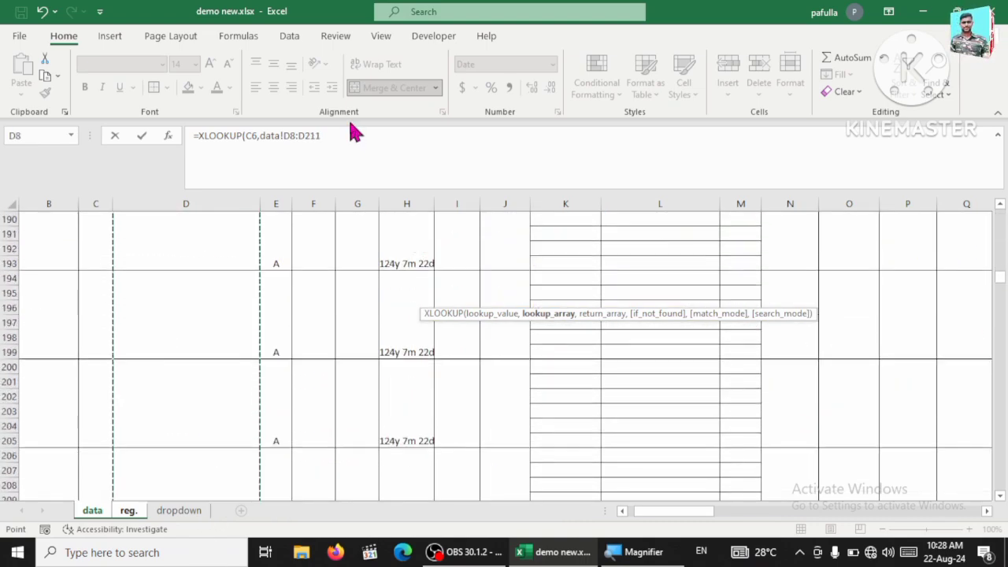
{"action": "left_click", "coordinate": [334, 130]}
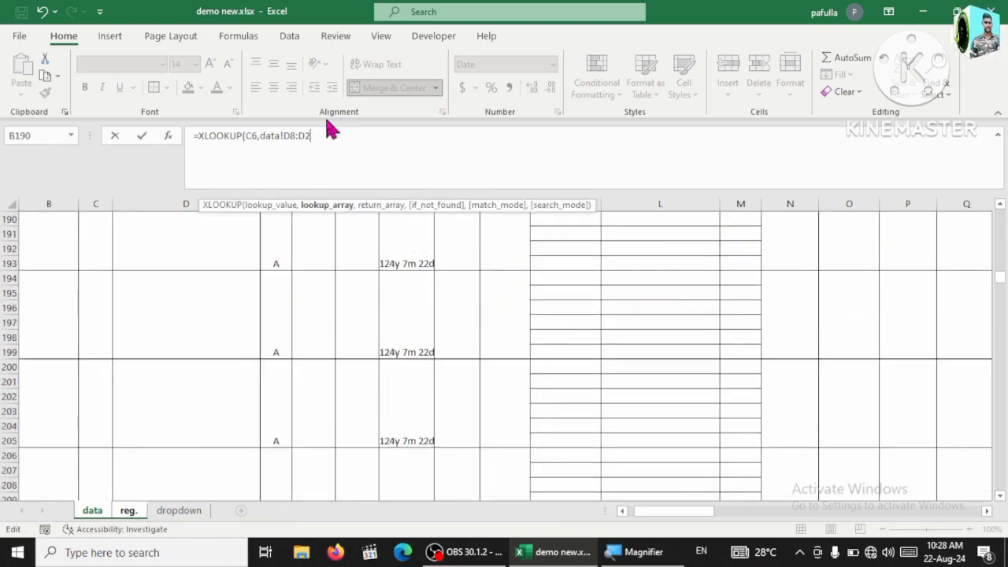
{"action": "key", "text": "BackSpace"}
{"action": "type", "text": "85"}
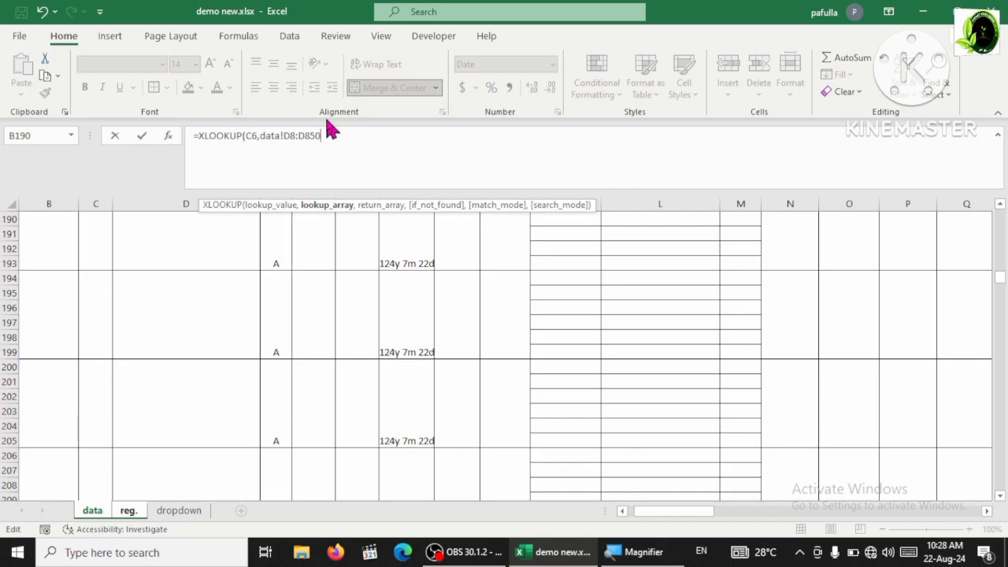
{"action": "type", "text": "0,"}
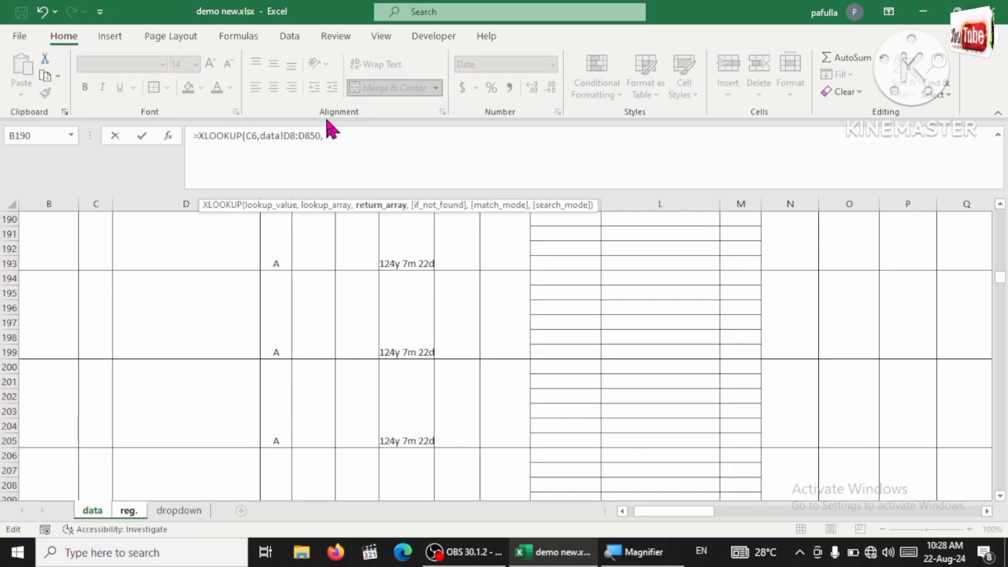
- Set the return array to the DOA COY column, data!J8:J850, and enter the completed formula in H3
{"action": "scroll", "coordinate": [378, 291], "scroll_direction": "up", "scroll_amount": 20}
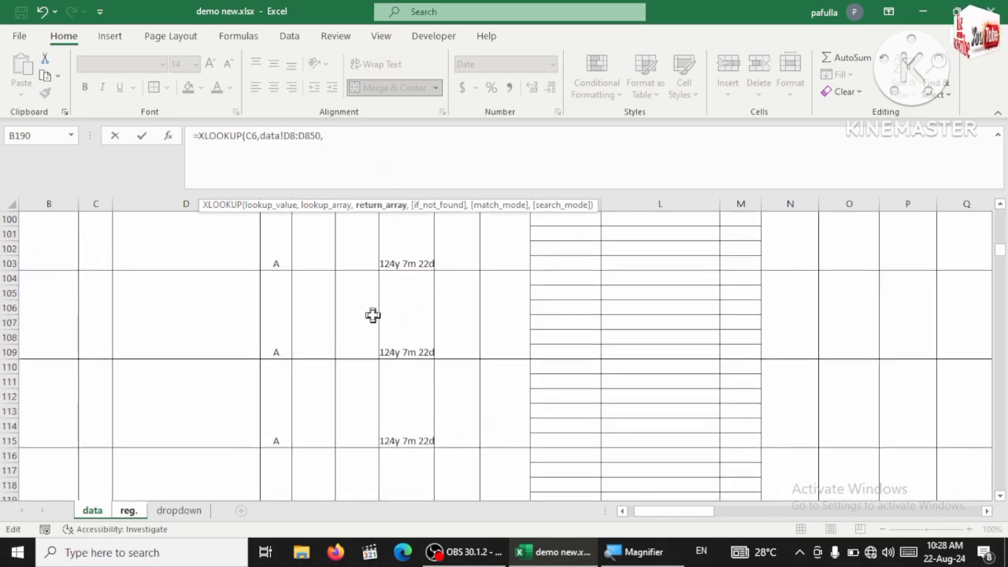
{"action": "scroll", "coordinate": [383, 312], "scroll_direction": "up", "scroll_amount": 15}
{"action": "left_click_drag", "start_coordinate": [502, 339], "coordinate": [512, 496]}
{"action": "left_click", "coordinate": [390, 131]}
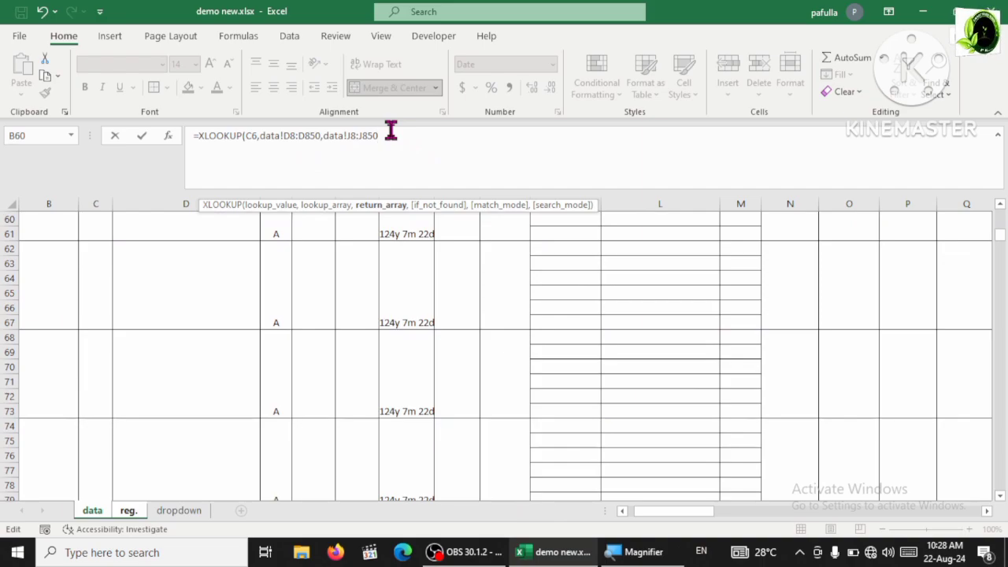
{"action": "key", "text": "Return"}
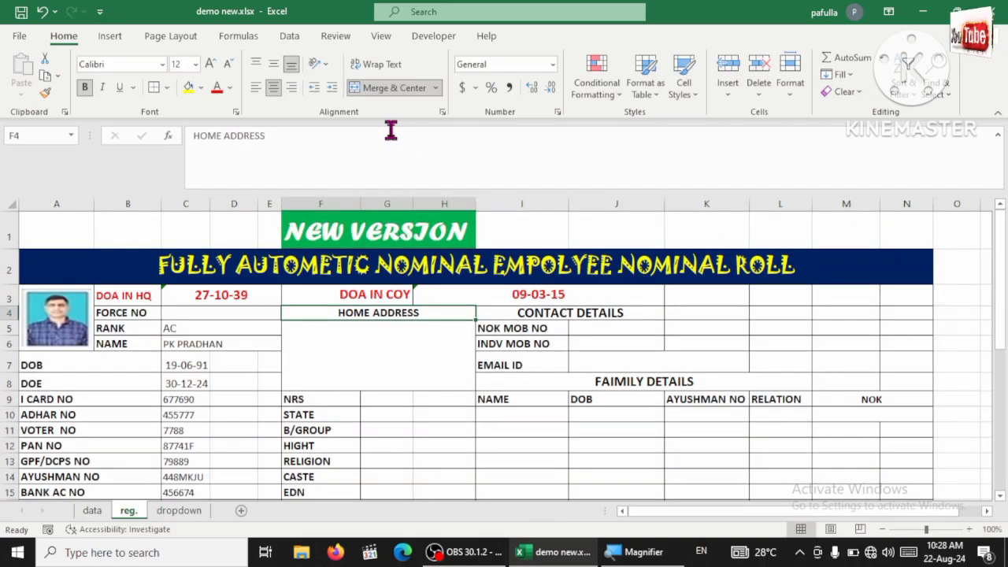
{"action": "left_click", "coordinate": [539, 299]}
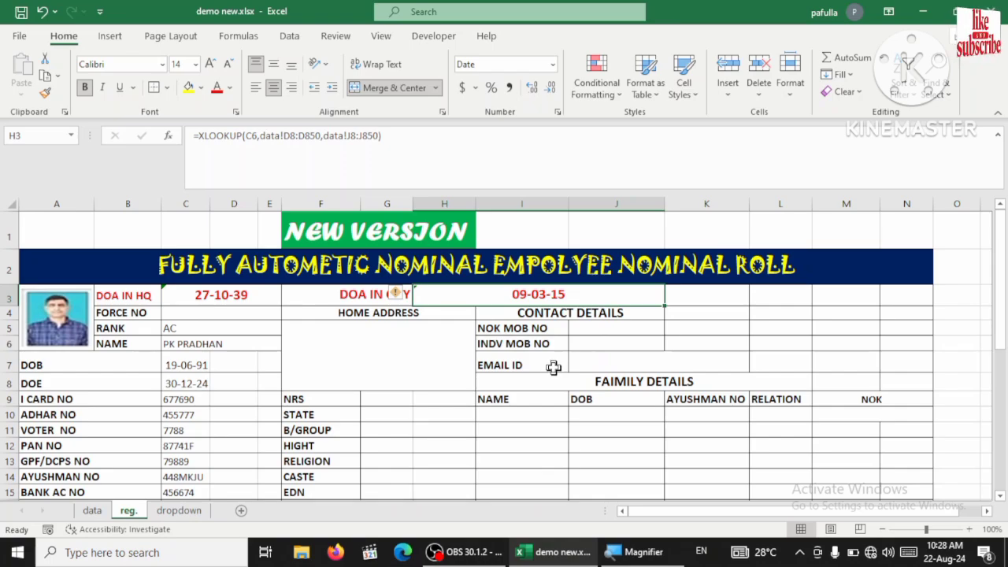
{"action": "scroll", "coordinate": [570, 318], "scroll_direction": "down", "scroll_amount": 1}
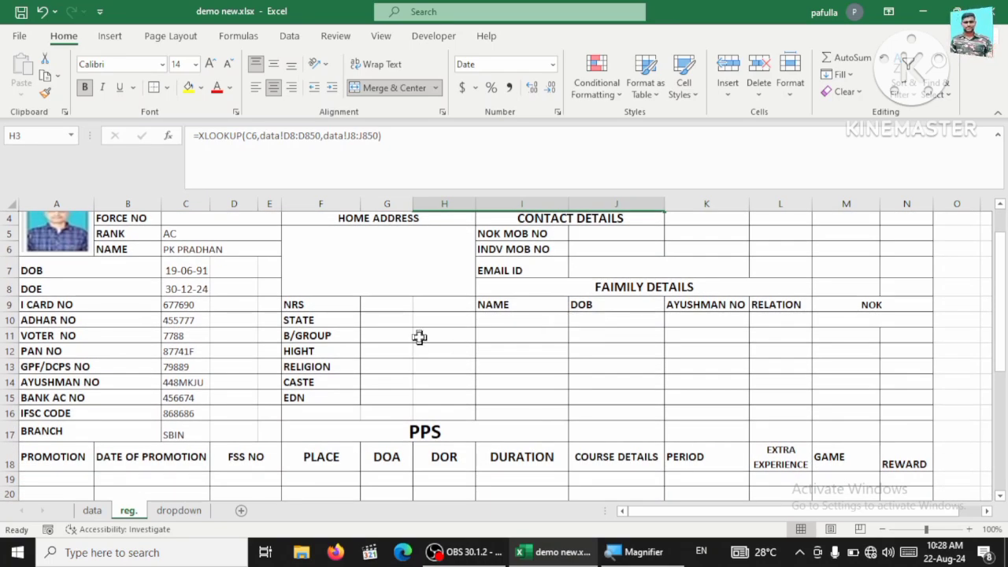
{"action": "scroll", "coordinate": [420, 325], "scroll_direction": "up", "scroll_amount": 1}
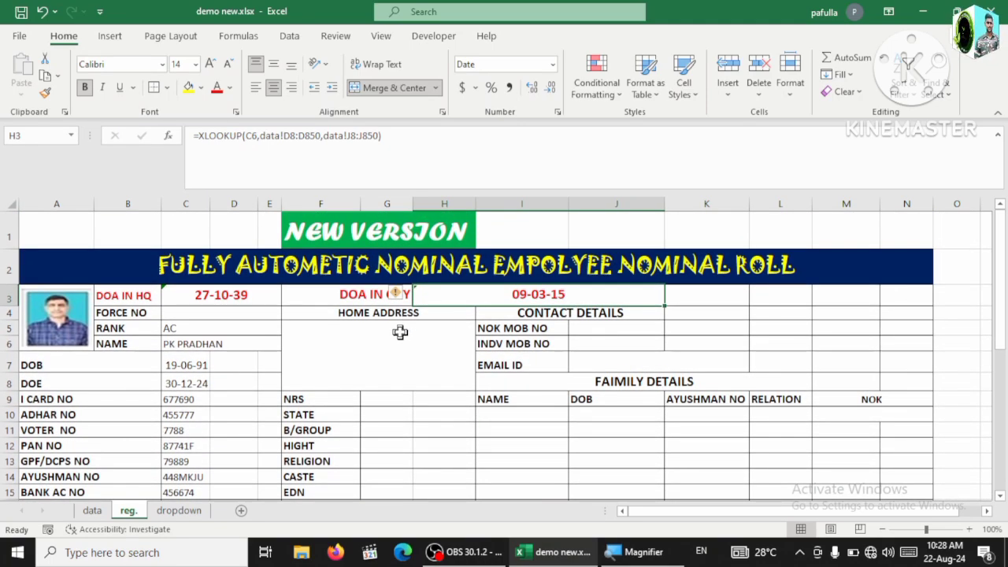
{"action": "left_click", "coordinate": [396, 335]}
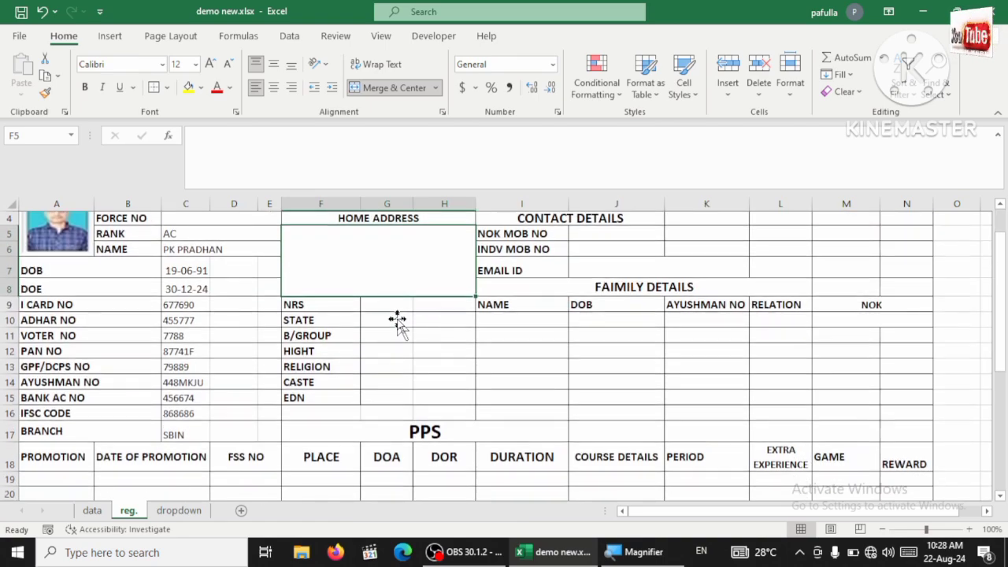
- Start a TRANSPOSE formula with a nested XLOOKUP in the NRS cell G9, using the absolute name cell $C$6 as the lookup value
{"action": "scroll", "coordinate": [386, 327], "scroll_direction": "down", "scroll_amount": 1}
{"action": "left_click", "coordinate": [386, 304]}
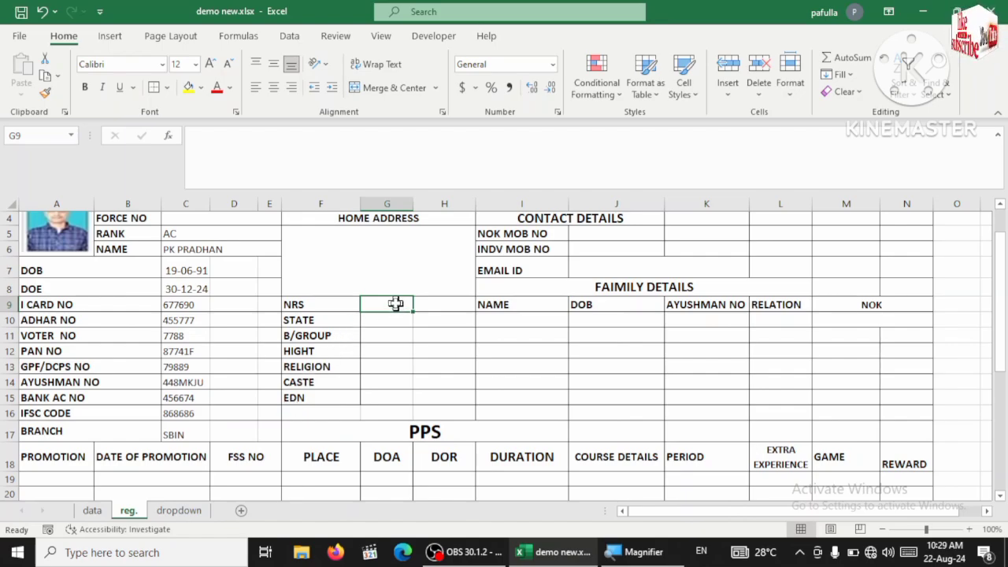
{"action": "type", "text": "="}
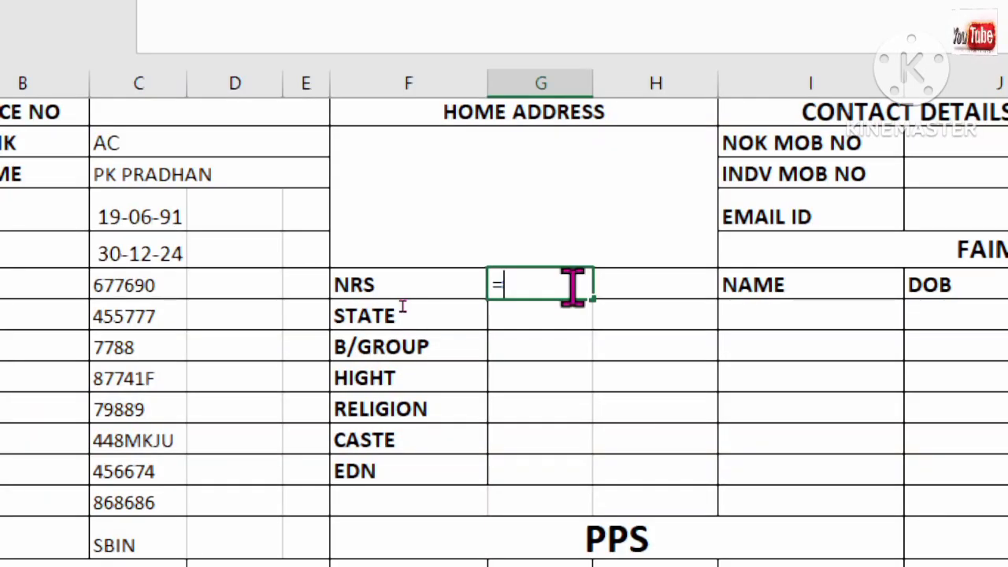
{"action": "type", "text": "tr"}
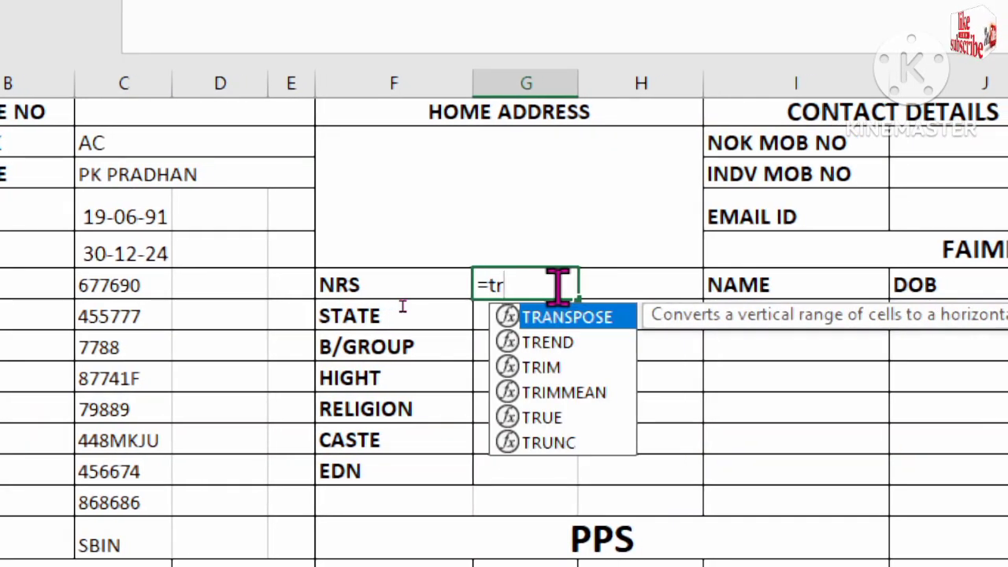
{"action": "double_click", "coordinate": [598, 316]}
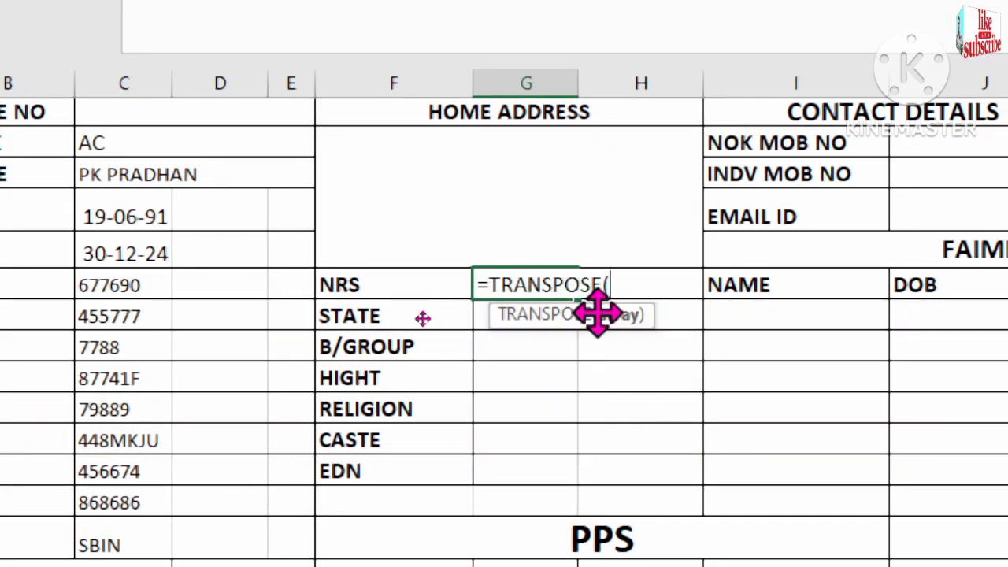
{"action": "type", "text": "xlo"}
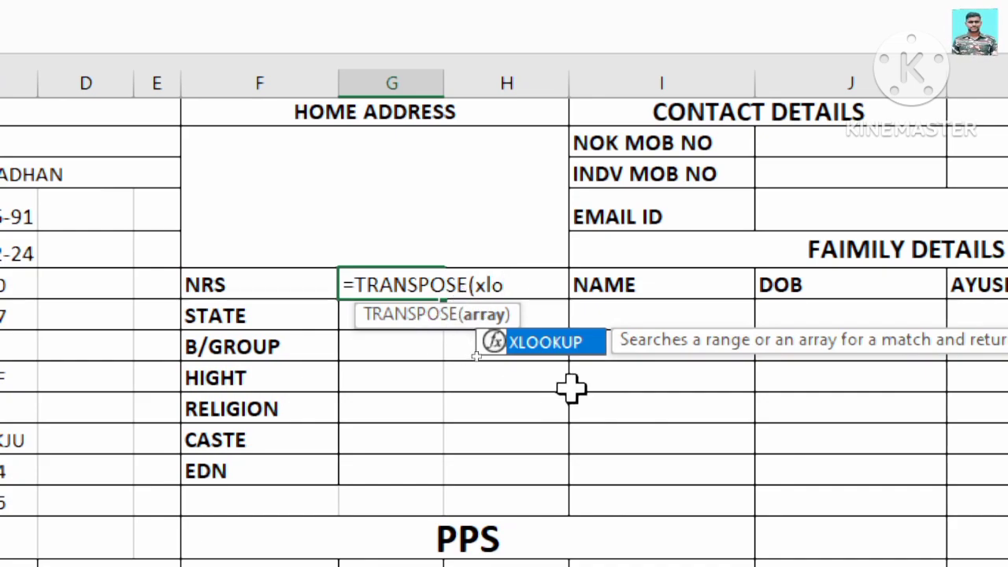
{"action": "double_click", "coordinate": [566, 344]}
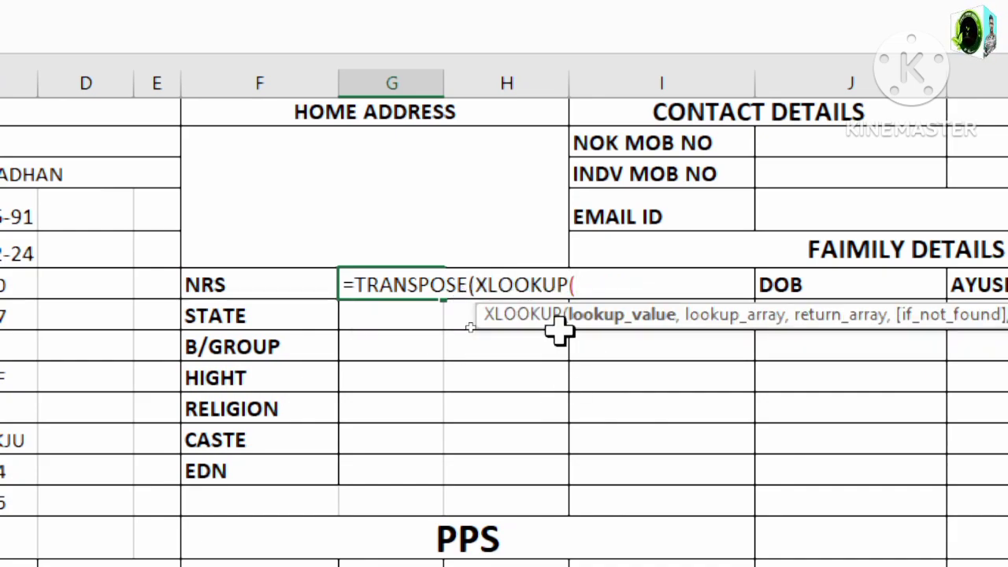
{"action": "left_click", "coordinate": [116, 175]}
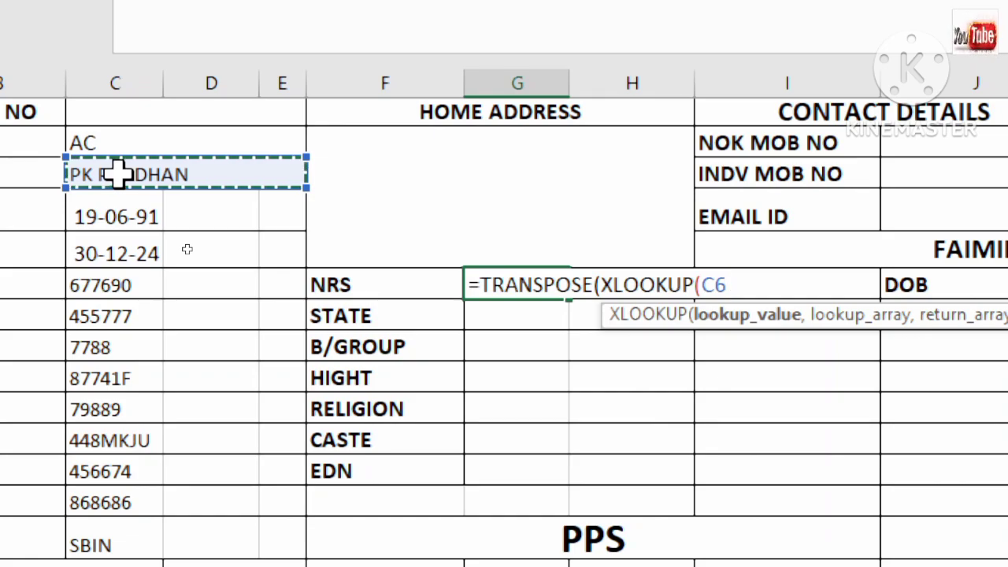
{"action": "key", "text": "F4"}
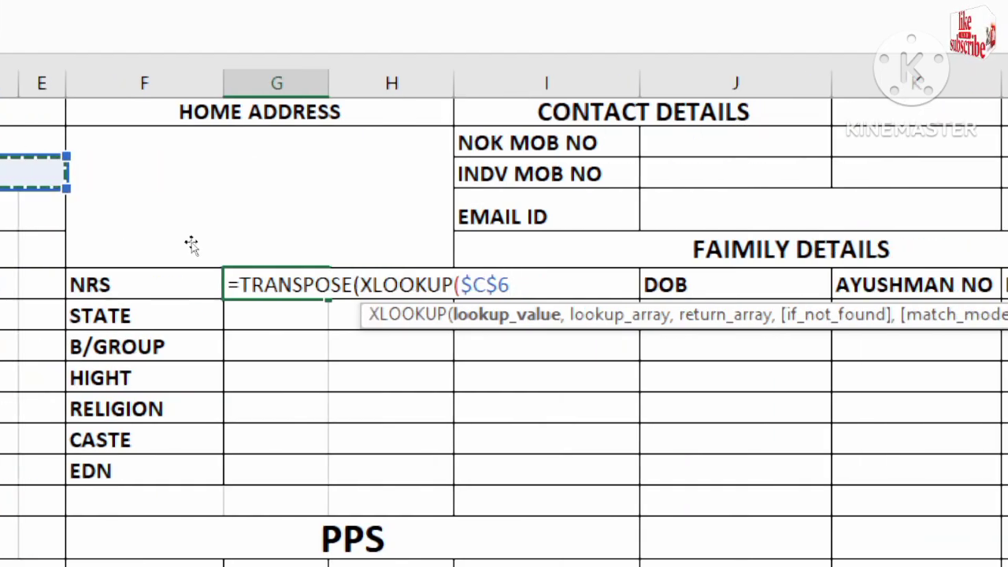
{"action": "type", "text": ","}
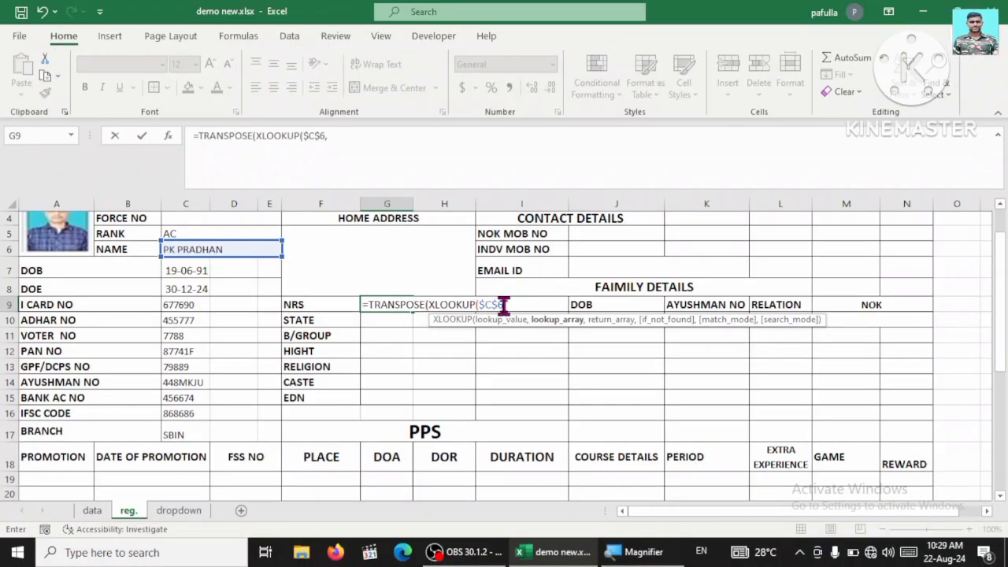
- Set the nested XLOOKUP's lookup array to the data sheet's NAME column as the absolute range data!$D$8:$D$850
{"action": "left_click", "coordinate": [89, 512]}
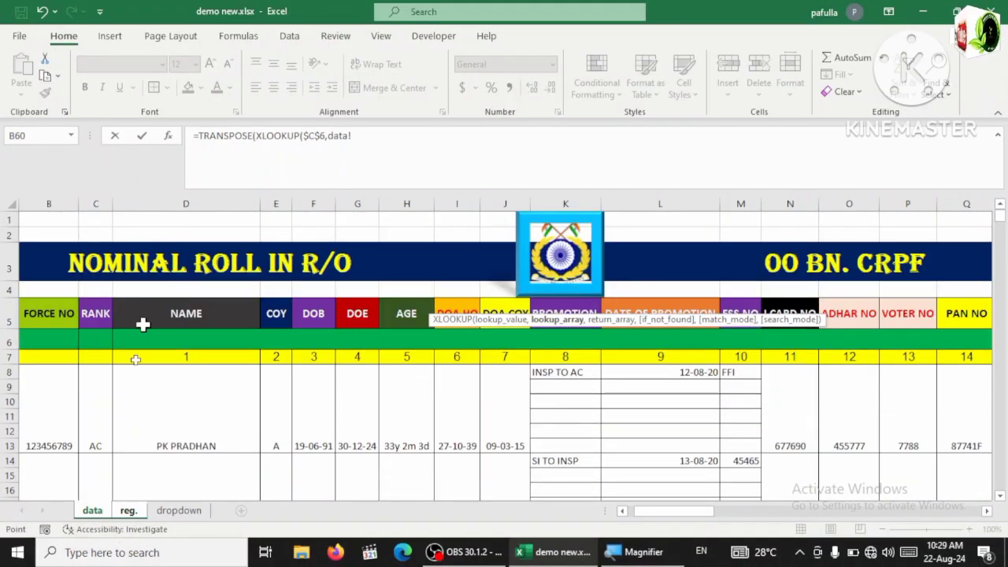
{"action": "left_click", "coordinate": [165, 403]}
{"action": "key", "text": "ctrl+shift+Down"}
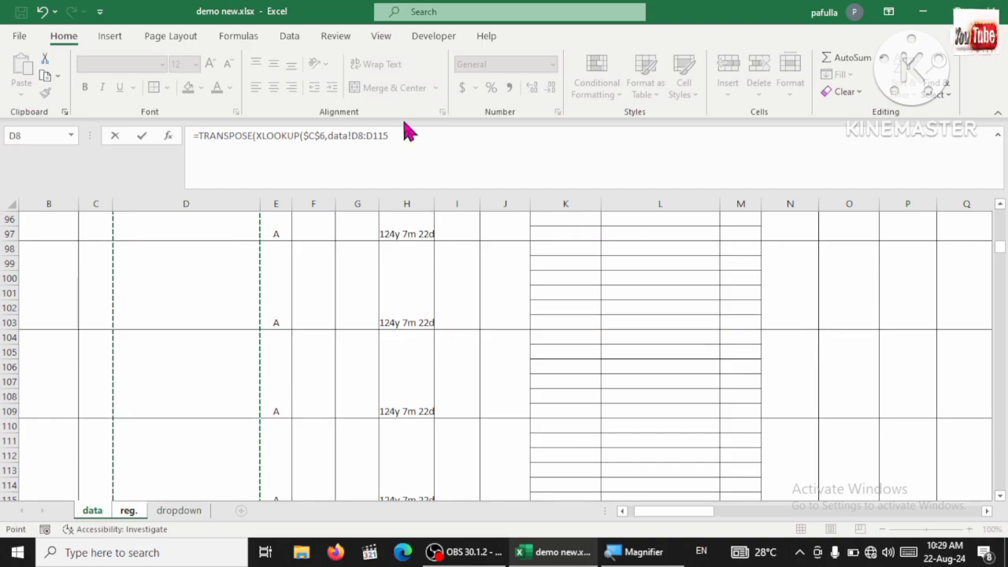
{"action": "left_click", "coordinate": [400, 148]}
{"action": "key", "text": "BackSpace"}
{"action": "key", "text": "BackSpace"}
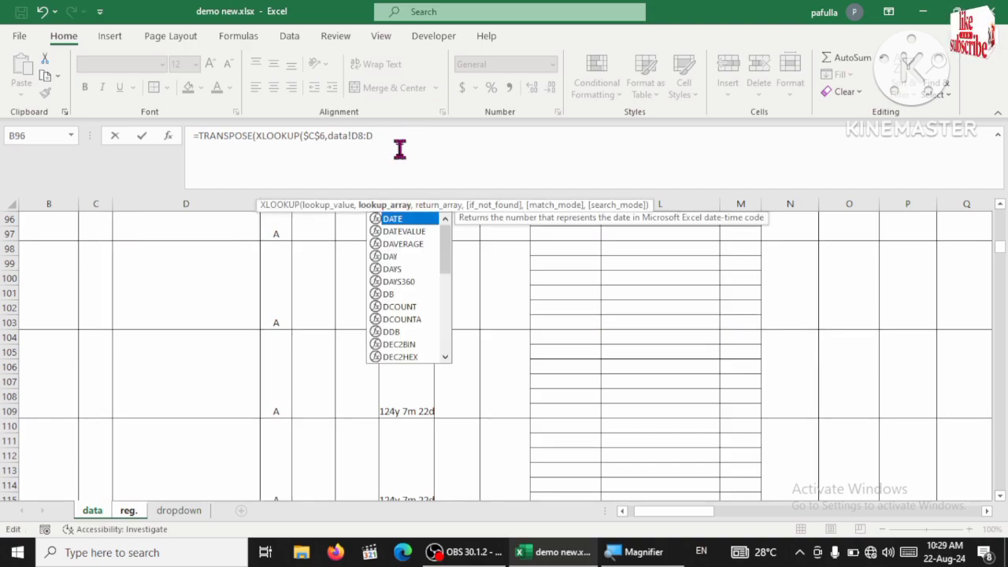
{"action": "type", "text": "850"}
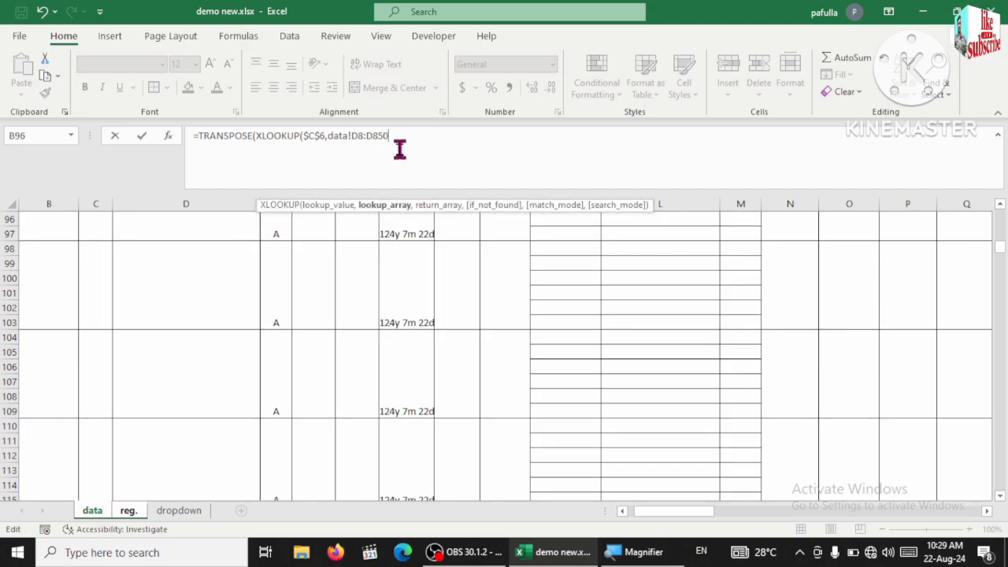
{"action": "type", "text": ","}
{"action": "key", "text": "BackSpace"}
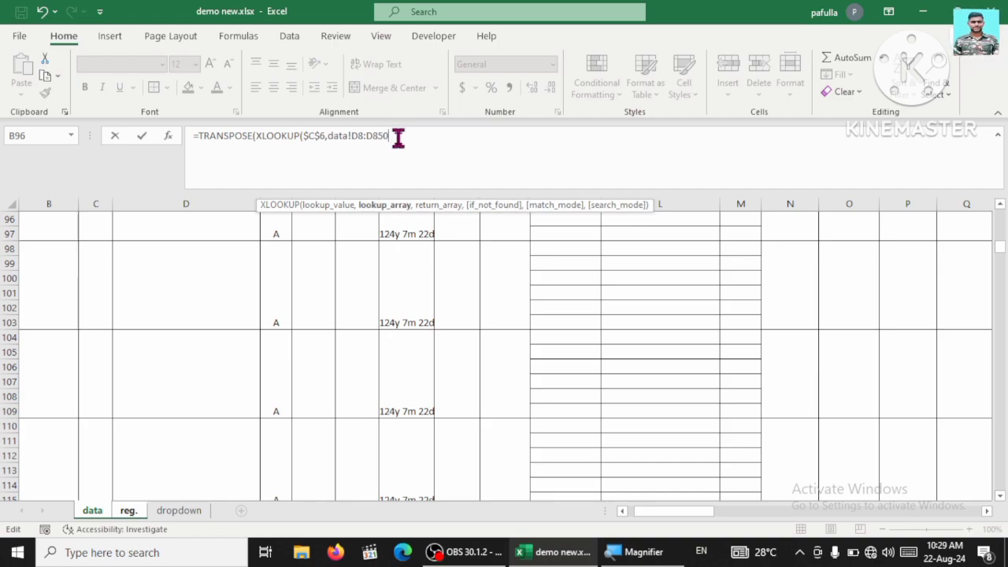
{"action": "left_click_drag", "start_coordinate": [394, 132], "coordinate": [348, 136]}
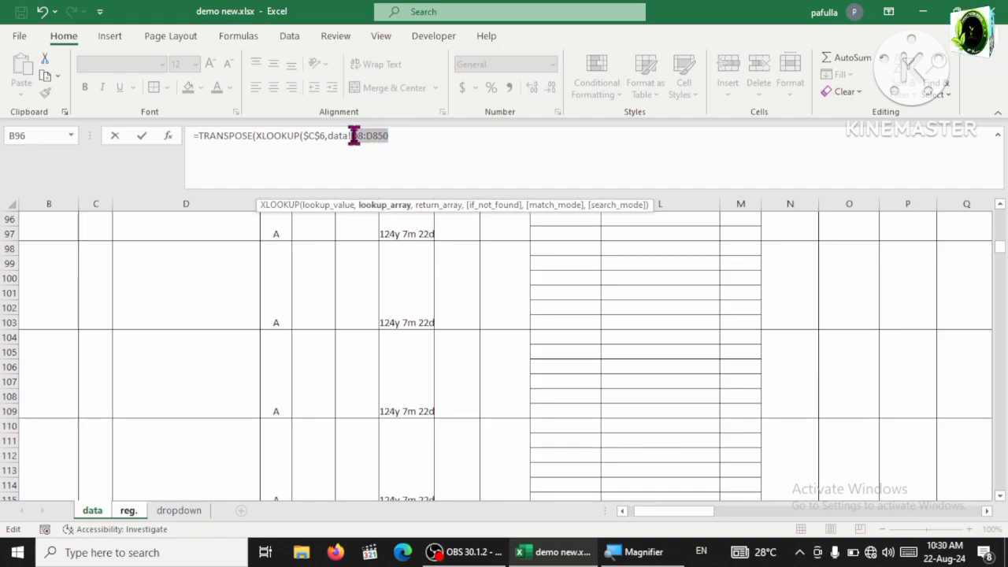
{"action": "key", "text": "F4"}
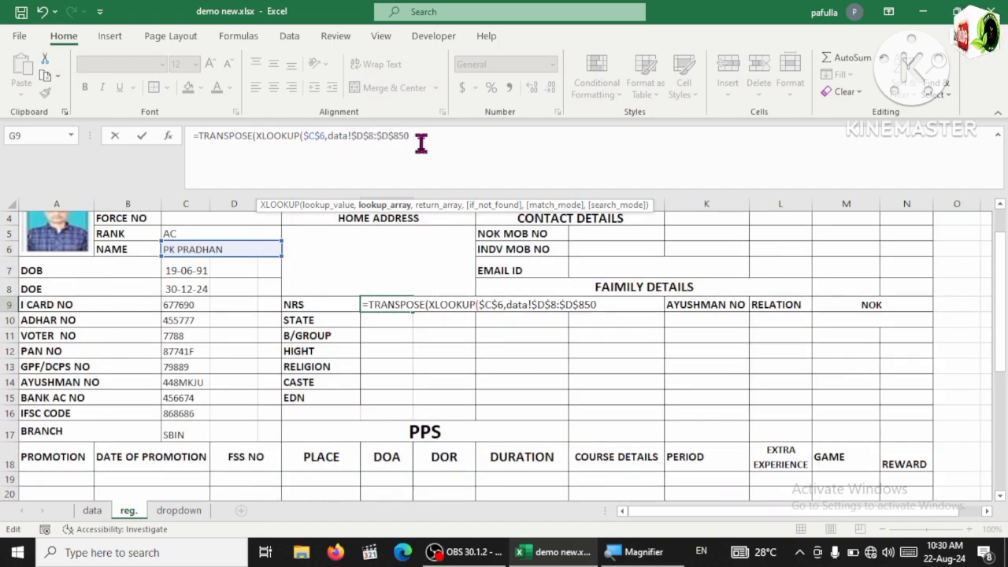
{"action": "type", "text": ","}
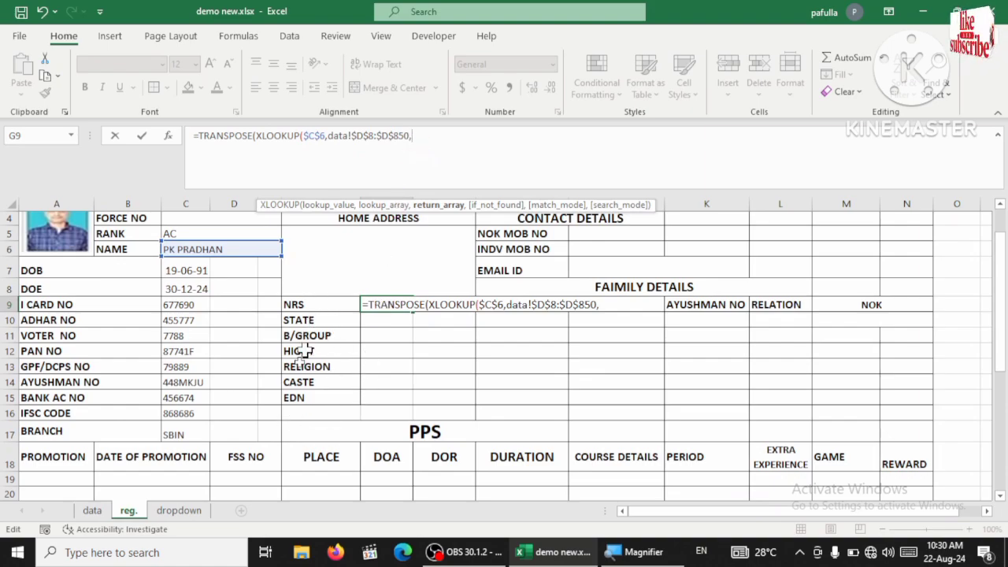
- Set the return array to the NRS through EDN columns, data!X8:AD850, and enter the completed TRANSPOSE formula in G9
{"action": "left_click", "coordinate": [92, 510]}
{"action": "scroll", "coordinate": [362, 347], "scroll_direction": "up", "scroll_amount": 18}
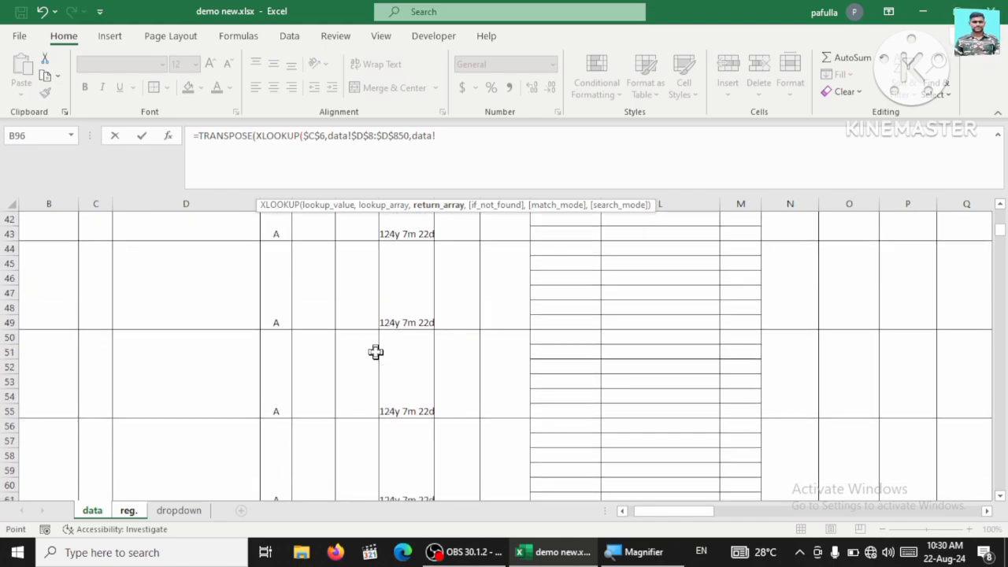
{"action": "scroll", "coordinate": [375, 352], "scroll_direction": "up", "scroll_amount": 14}
{"action": "left_click_drag", "start_coordinate": [682, 512], "coordinate": [795, 516]}
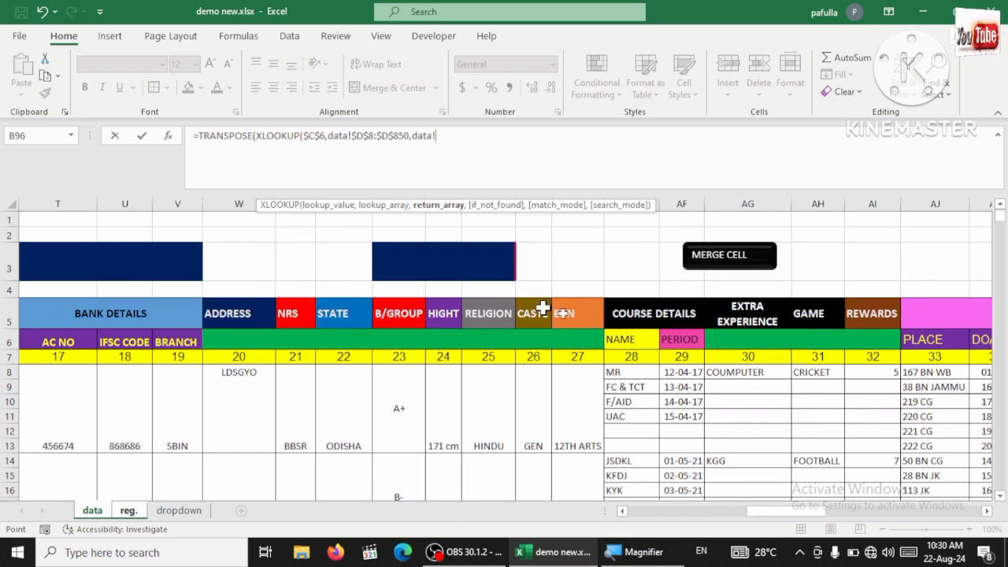
{"action": "left_click_drag", "start_coordinate": [300, 420], "coordinate": [546, 242]}
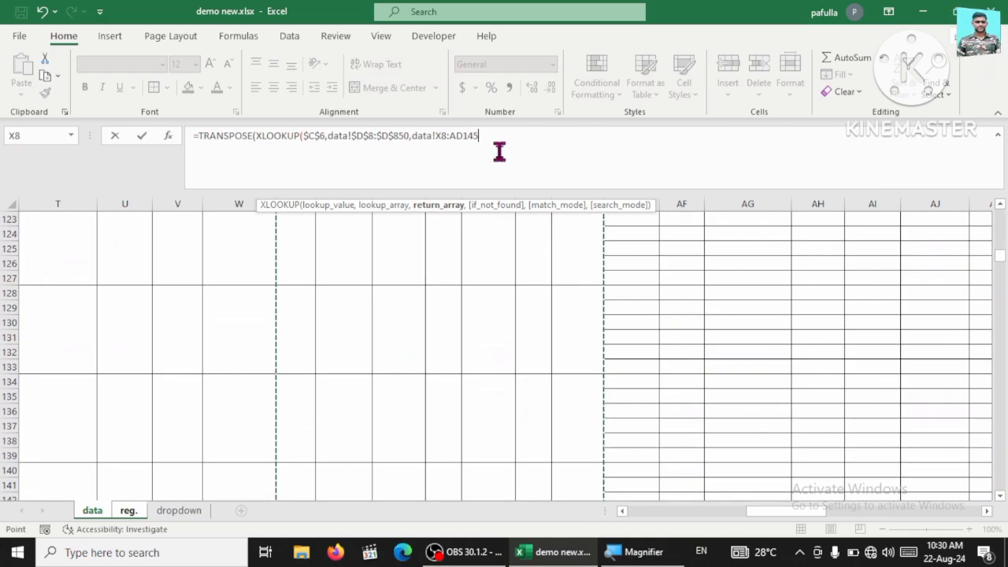
{"action": "key", "text": "BackSpace"}
{"action": "key", "text": "BackSpace"}
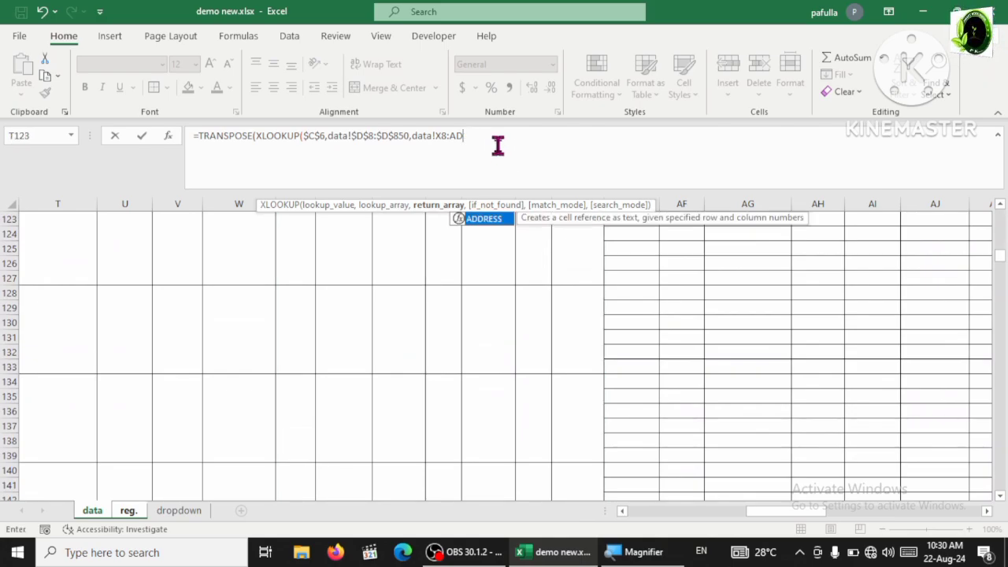
{"action": "type", "text": "850"}
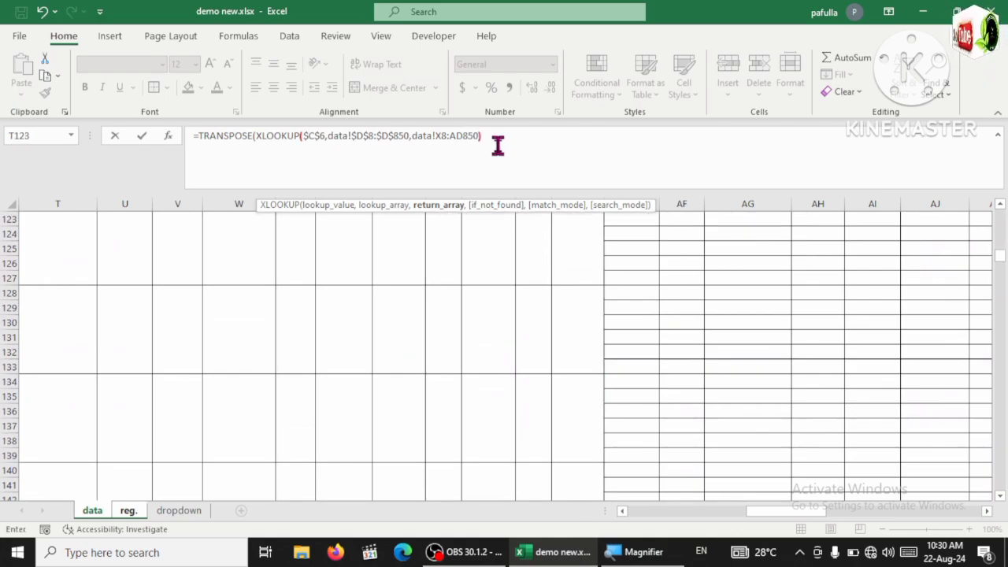
{"action": "type", "text": "))"}
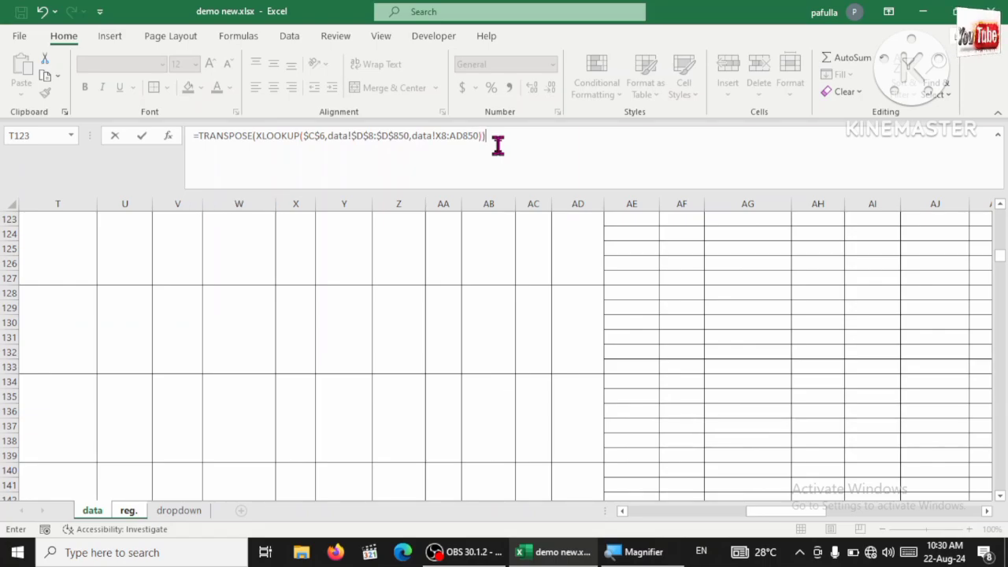
{"action": "key", "text": "Return"}
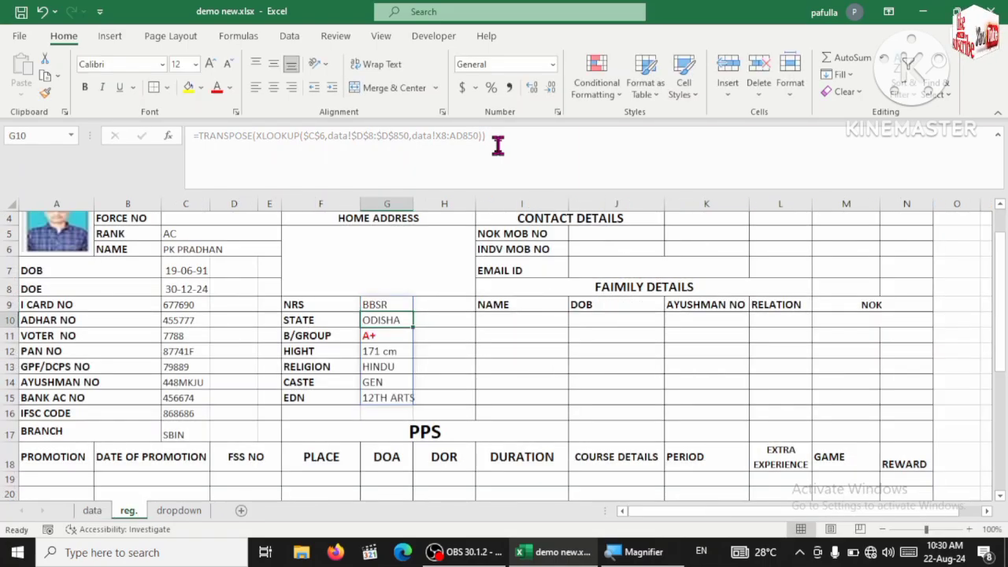
- Check how the form fits the page in the print preview, and return to the reg. sheet
{"action": "left_click", "coordinate": [396, 426]}
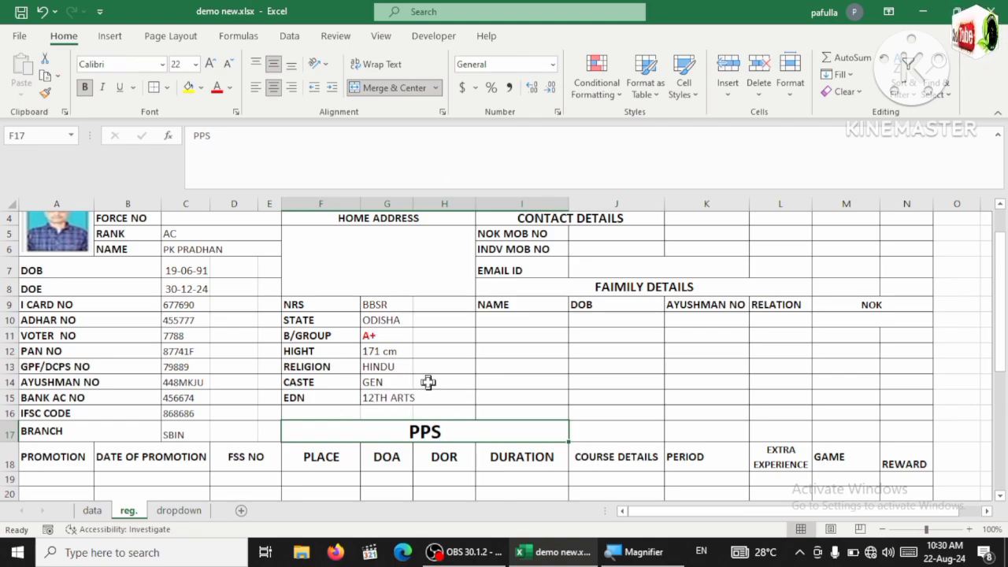
{"action": "key", "text": "ctrl+p"}
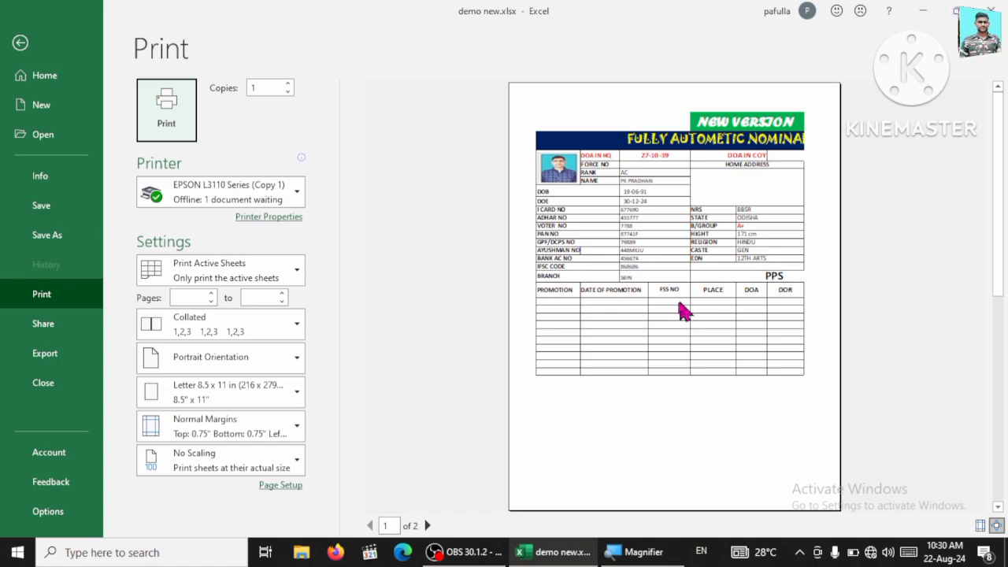
{"action": "left_click", "coordinate": [923, 11]}
{"action": "left_click", "coordinate": [555, 552]}
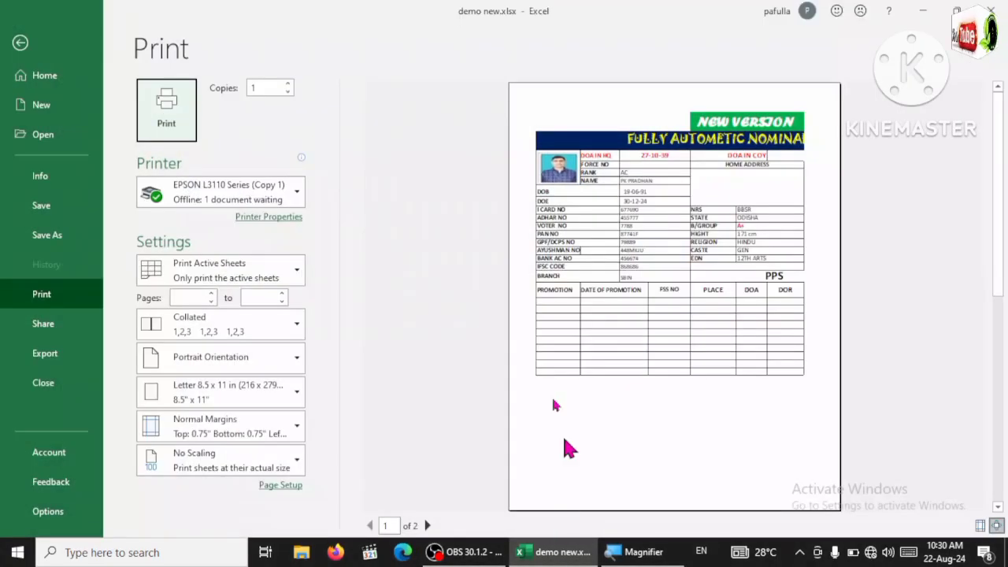
{"action": "left_click", "coordinate": [20, 43]}
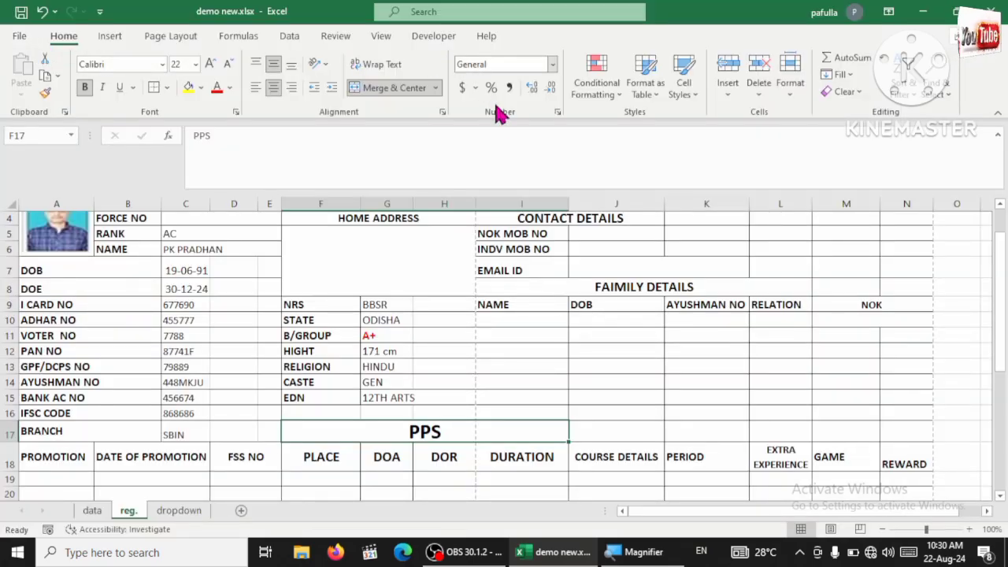
- Start an XLOOKUP formula in cell I10 under the family details NAME heading, using the absolute cell $C$6 as the lookup value
{"action": "scroll", "coordinate": [523, 355], "scroll_direction": "up", "scroll_amount": 1}
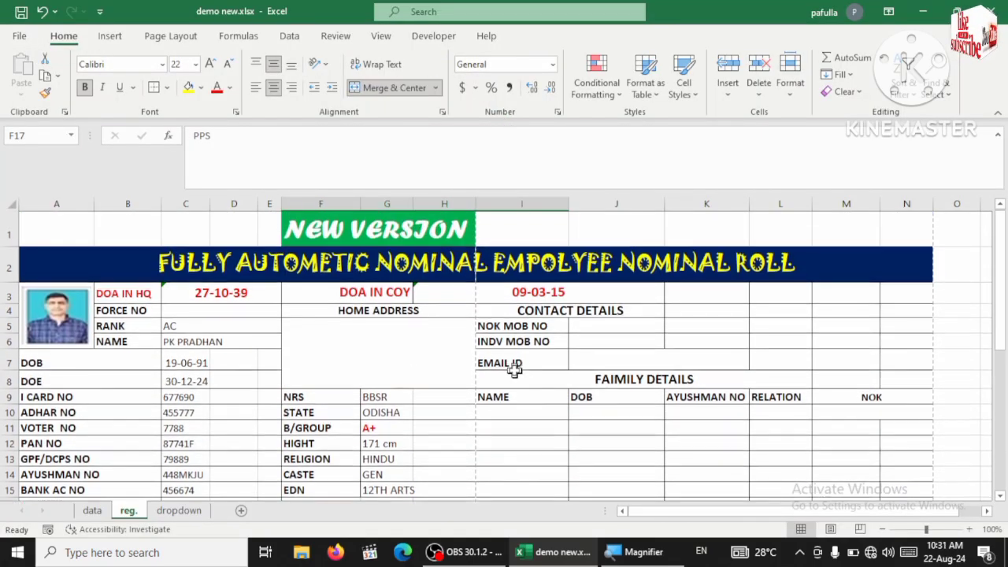
{"action": "scroll", "coordinate": [490, 386], "scroll_direction": "down", "scroll_amount": 1}
{"action": "left_click", "coordinate": [515, 321]}
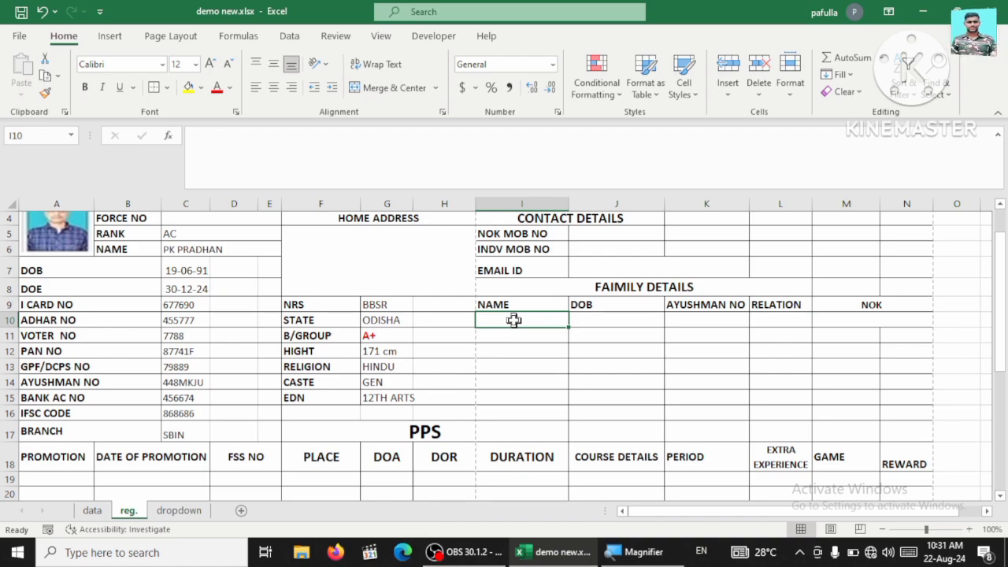
{"action": "type", "text": "="}
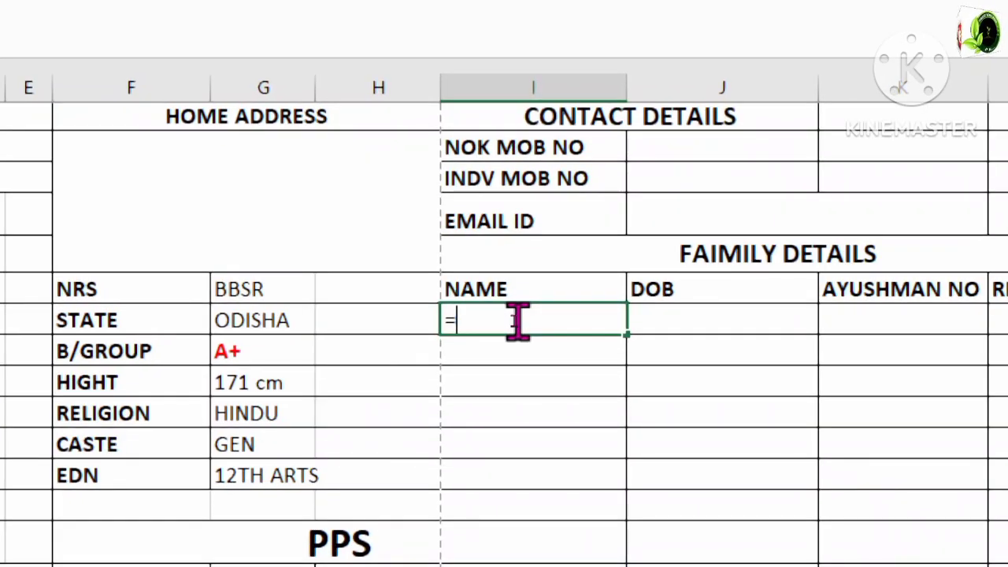
{"action": "type", "text": "xlo"}
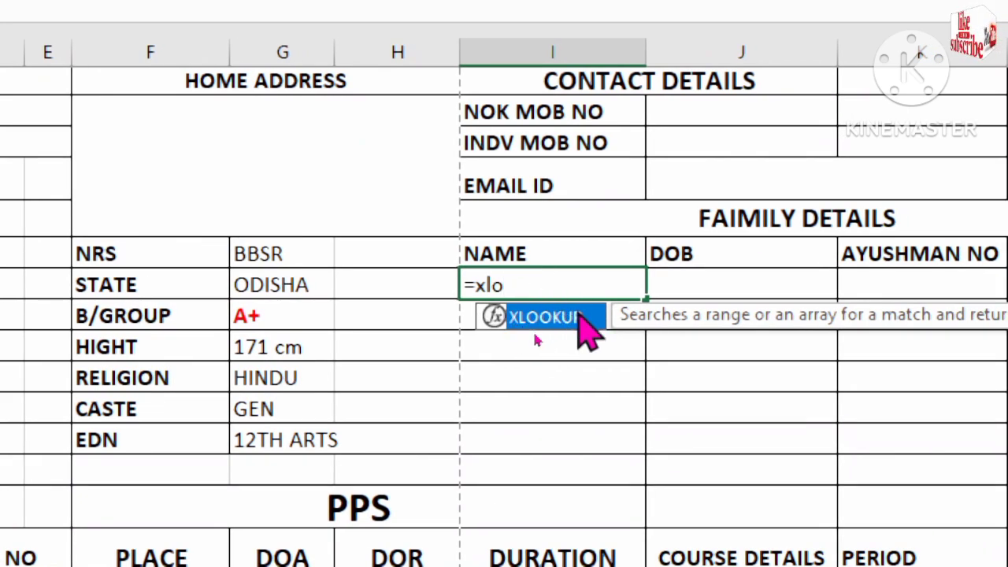
{"action": "double_click", "coordinate": [532, 323]}
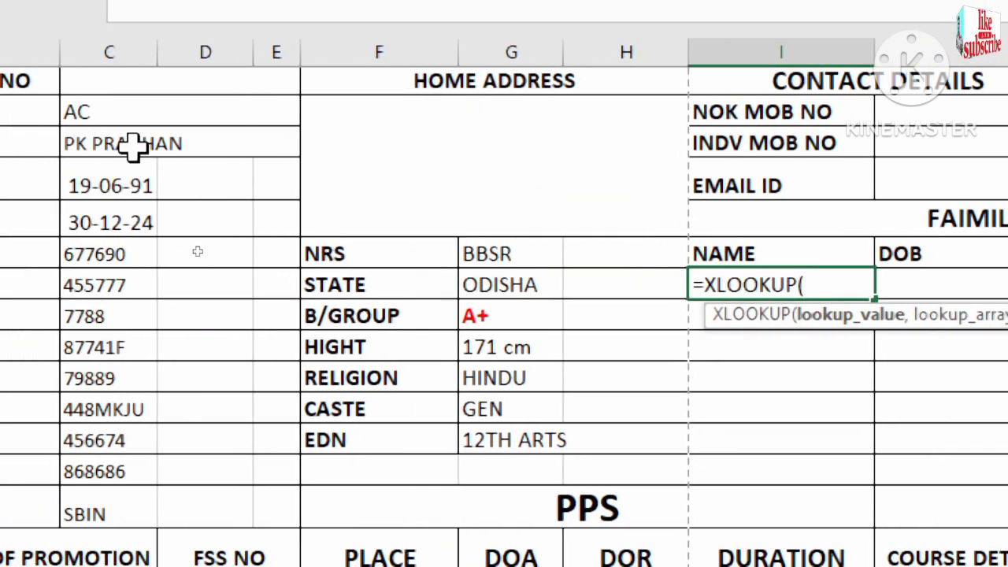
{"action": "left_click", "coordinate": [79, 144]}
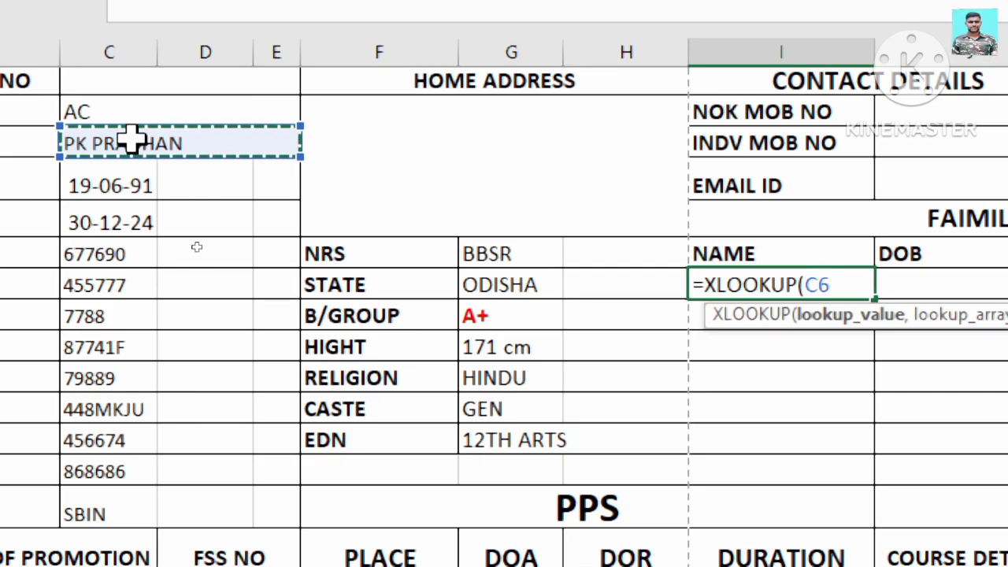
{"action": "key", "text": "F4"}
{"action": "type", "text": ","}
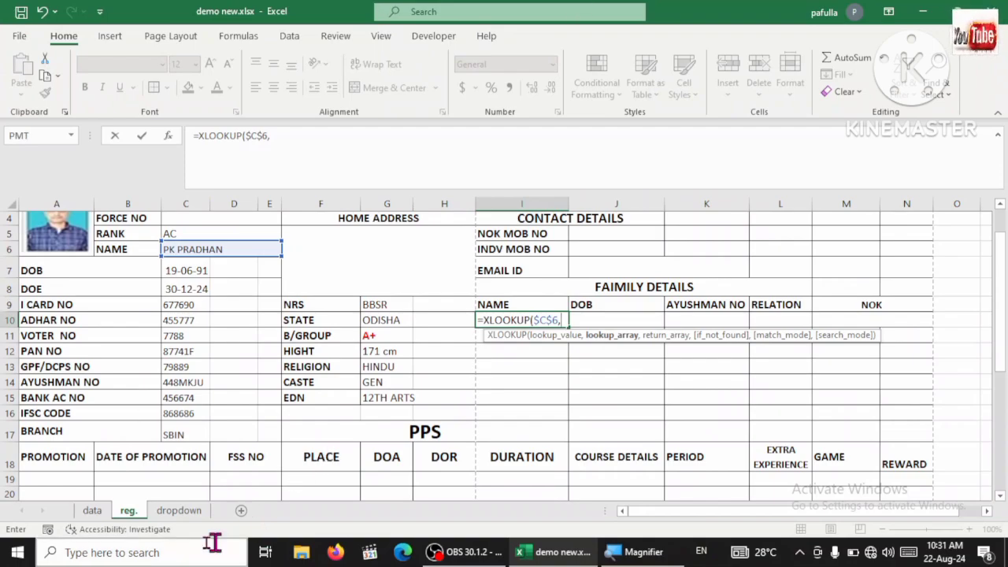
- Set the XLOOKUP's lookup array to the employee name column on the data sheet as the absolute range data!$D$8:$D$850
{"action": "left_click", "coordinate": [92, 510]}
{"action": "scroll", "coordinate": [209, 330], "scroll_direction": "up", "scroll_amount": 20}
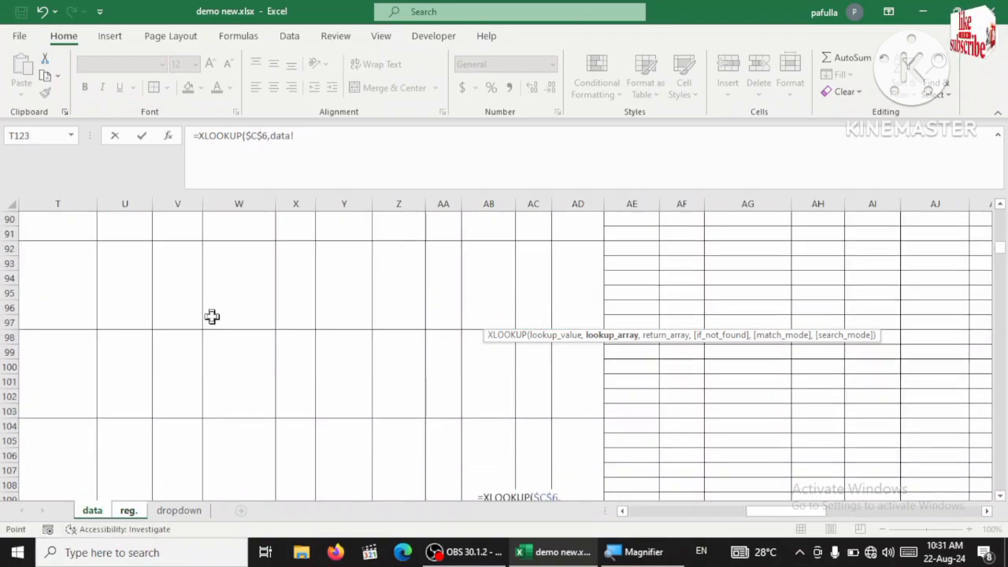
{"action": "scroll", "coordinate": [419, 419], "scroll_direction": "up", "scroll_amount": 7}
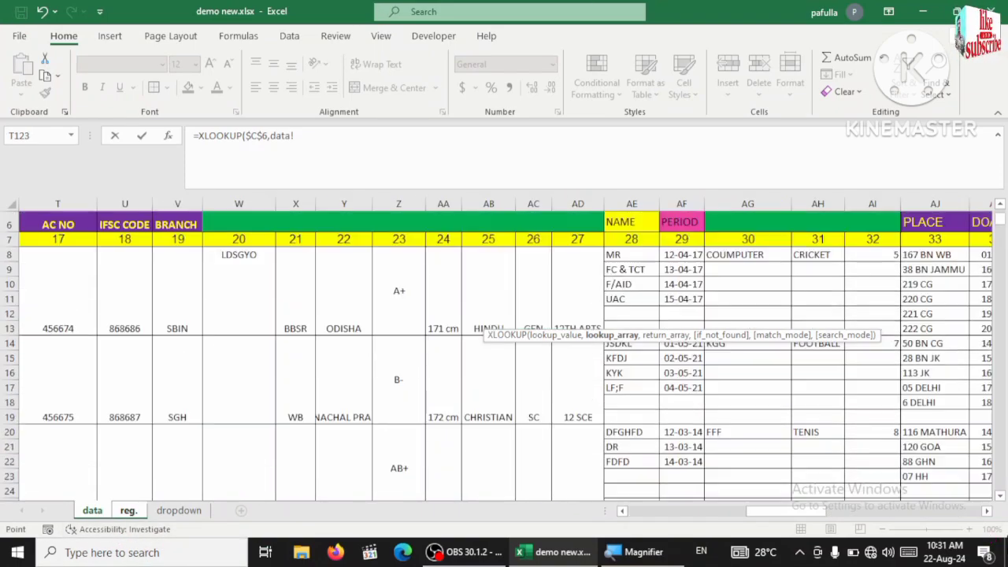
{"action": "left_click_drag", "start_coordinate": [792, 511], "coordinate": [457, 522]}
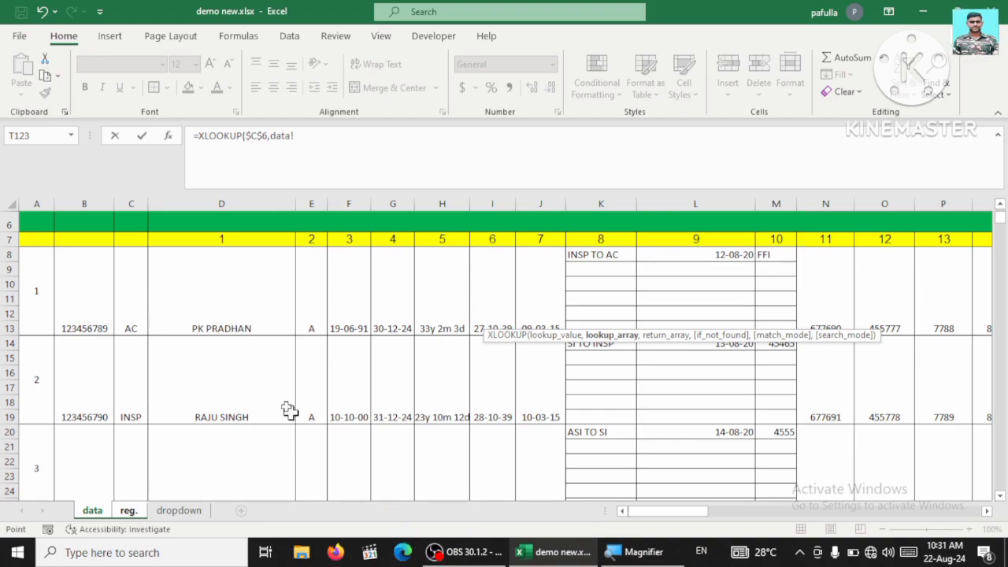
{"action": "scroll", "coordinate": [220, 298], "scroll_direction": "up", "scroll_amount": 2}
{"action": "left_click_drag", "start_coordinate": [251, 397], "coordinate": [231, 540]}
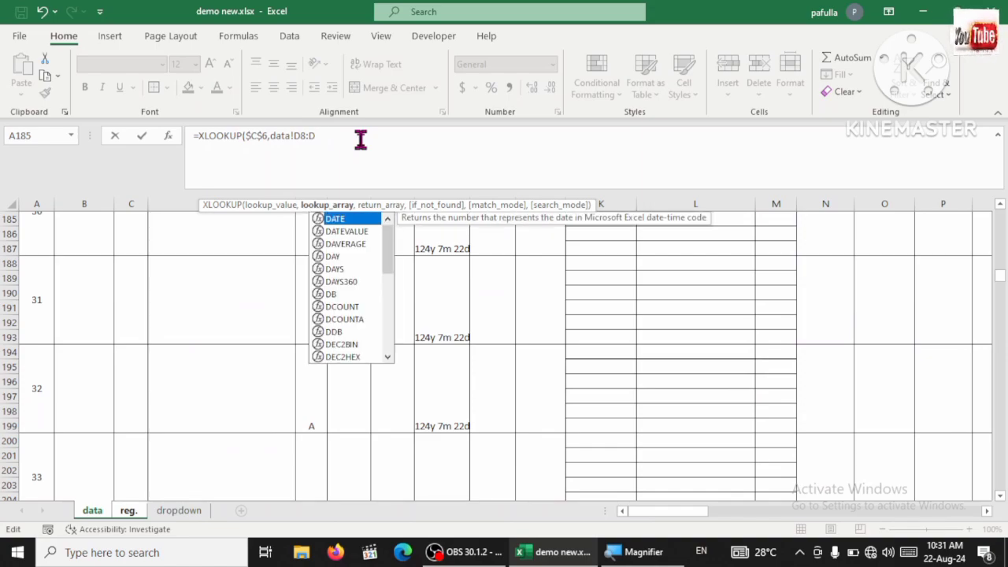
{"action": "type", "text": "85"}
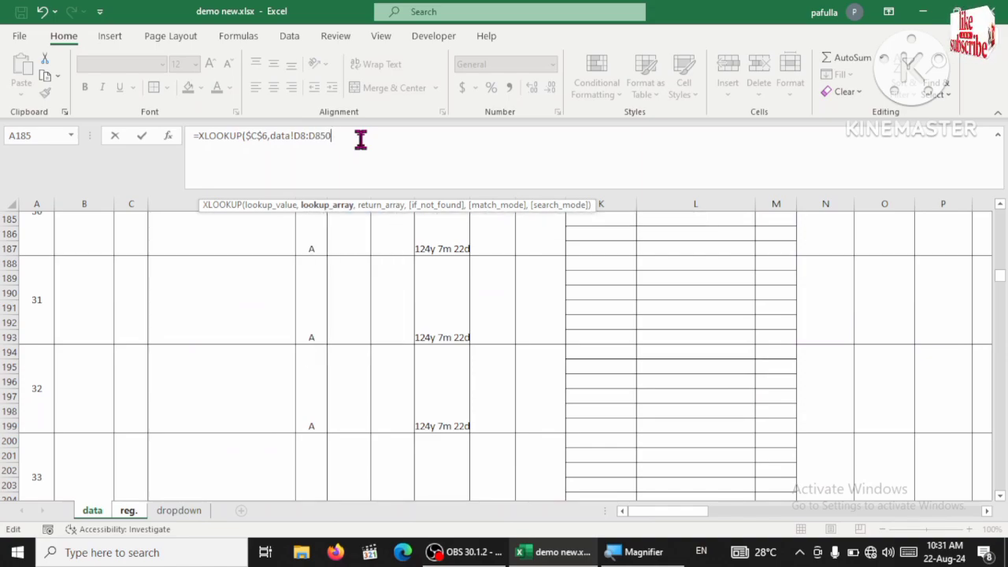
{"action": "type", "text": "0"}
{"action": "left_click_drag", "start_coordinate": [329, 134], "coordinate": [298, 135]}
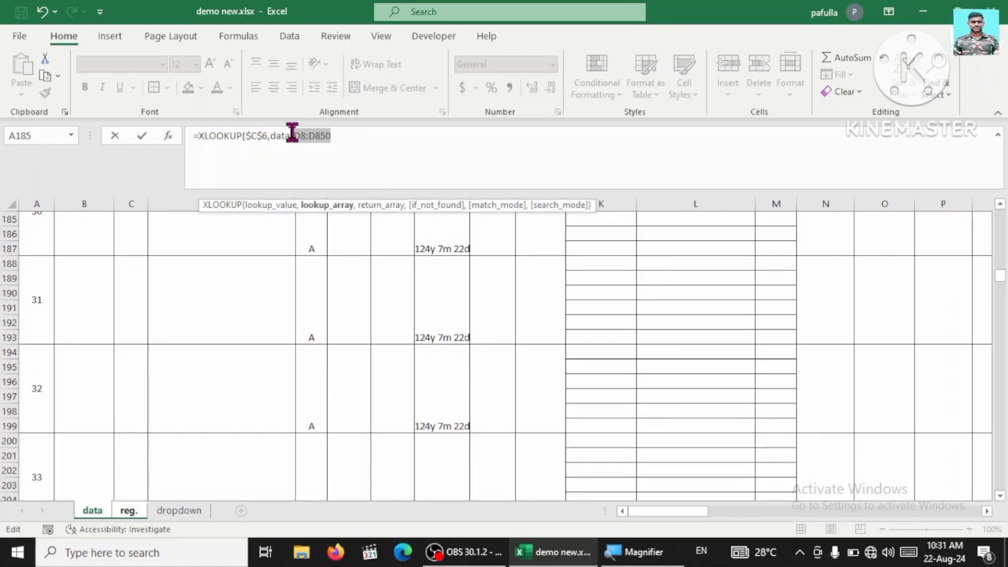
{"action": "key", "text": "F4"}
{"action": "left_click", "coordinate": [366, 145]}
{"action": "type", "text": ","}
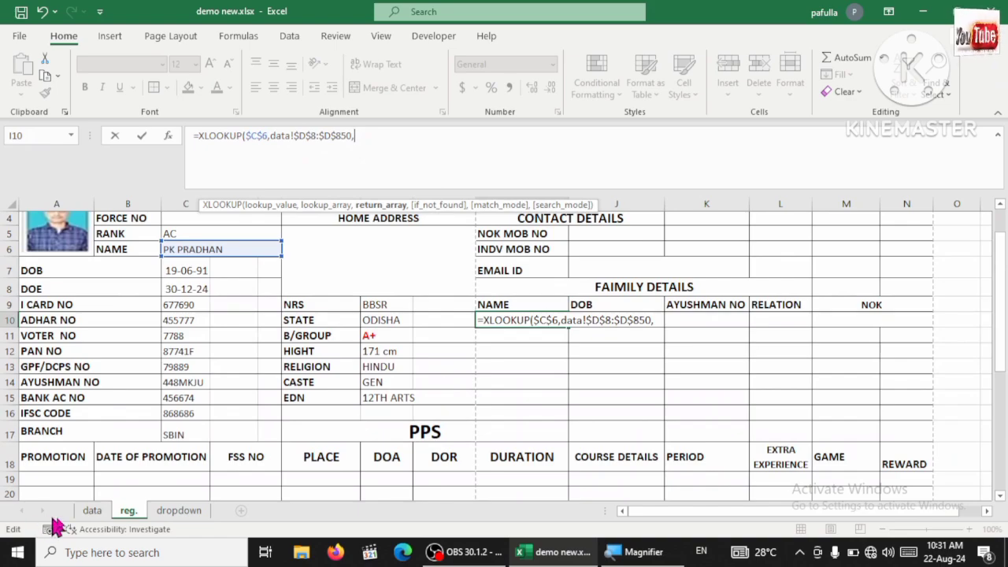
- Set the return array to the data sheet's family NAME column, data!AX8:AX850, and enter the completed XLOOKUP formula in I10
{"action": "left_click", "coordinate": [92, 511]}
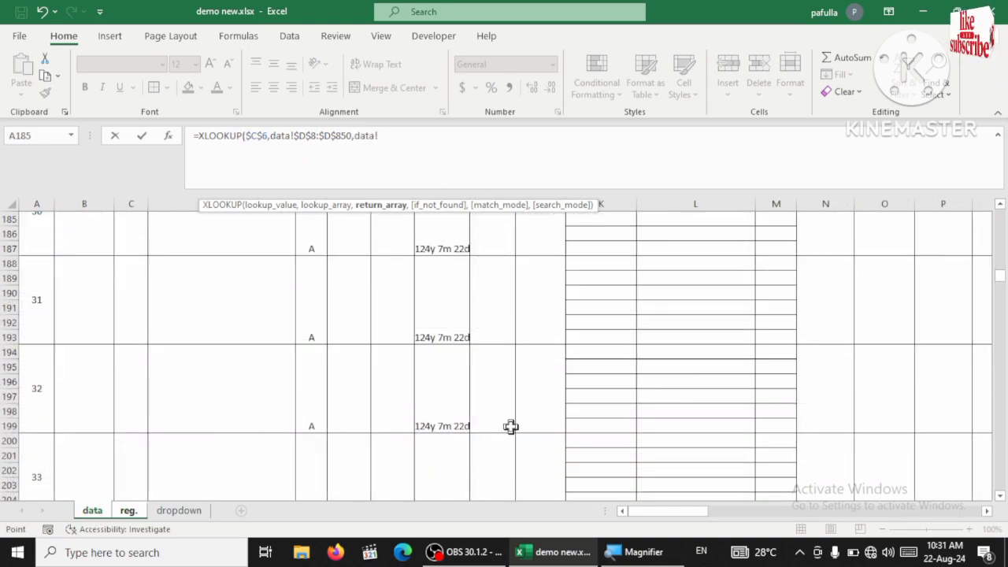
{"action": "left_click_drag", "start_coordinate": [671, 511], "coordinate": [676, 510]}
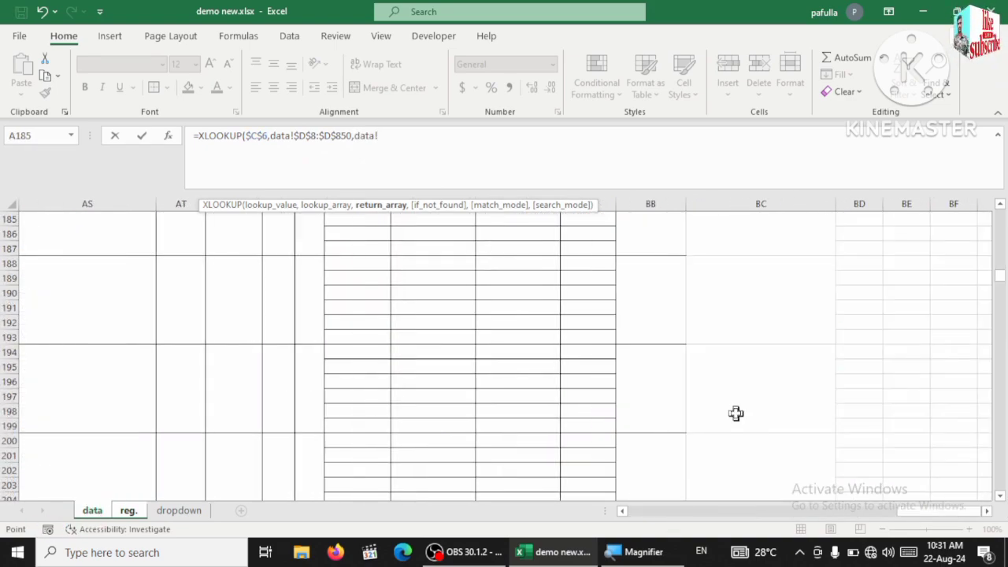
{"action": "scroll", "coordinate": [736, 414], "scroll_direction": "up", "scroll_amount": 20}
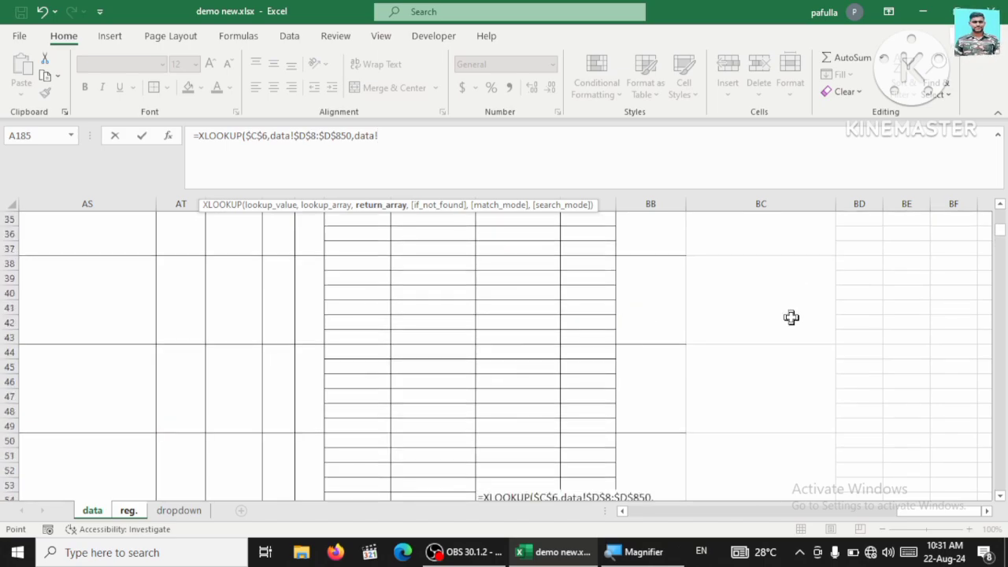
{"action": "scroll", "coordinate": [791, 317], "scroll_direction": "up", "scroll_amount": 11}
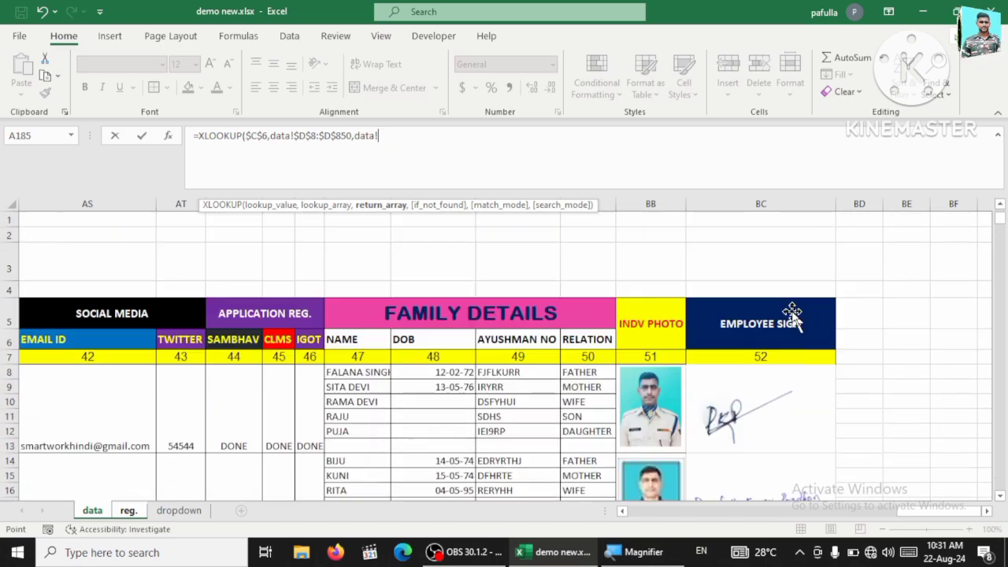
{"action": "left_click", "coordinate": [340, 372]}
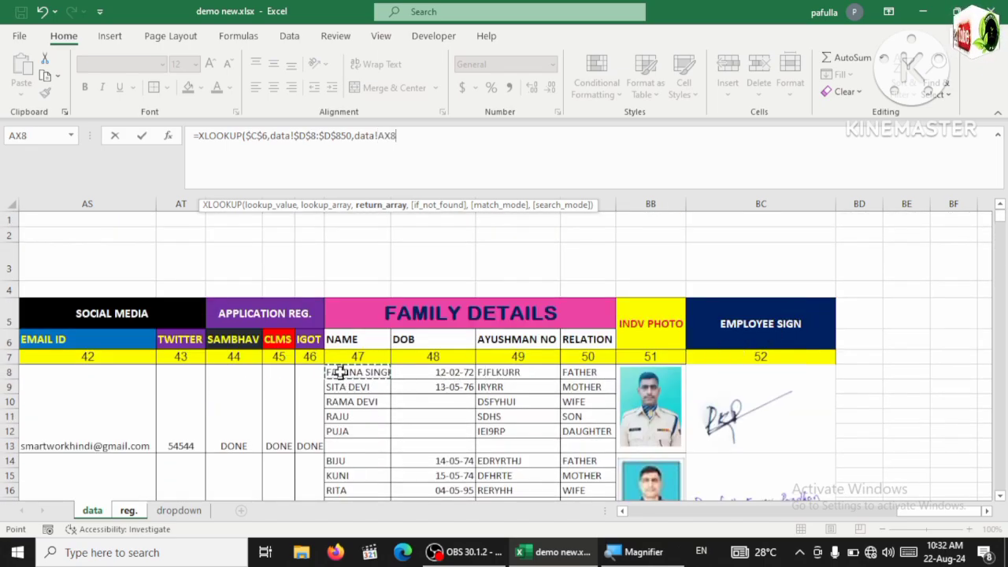
{"action": "left_click_drag", "start_coordinate": [340, 373], "coordinate": [342, 512]}
{"action": "key", "text": "BackSpace"}
{"action": "key", "text": "BackSpace"}
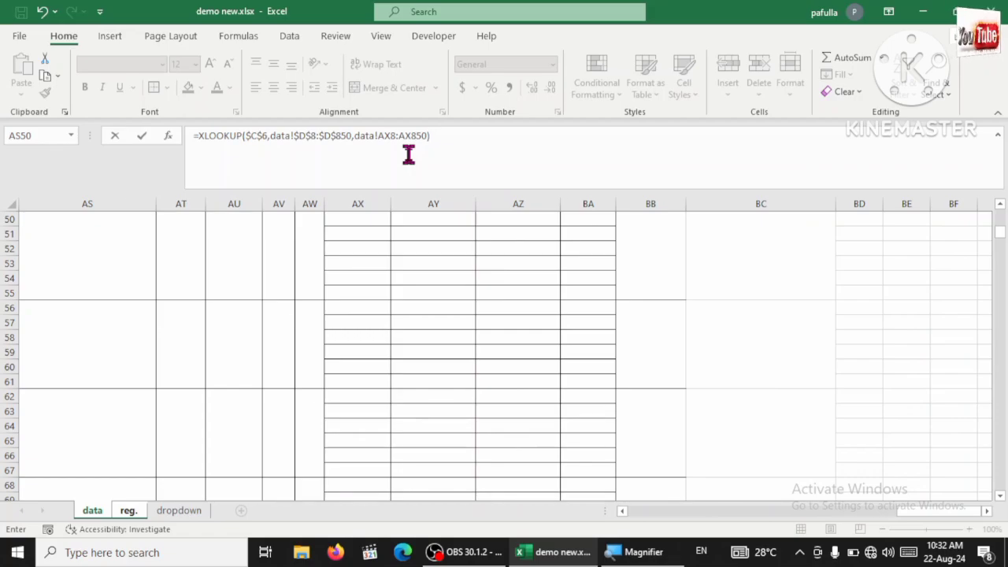
{"action": "key", "text": "Return"}
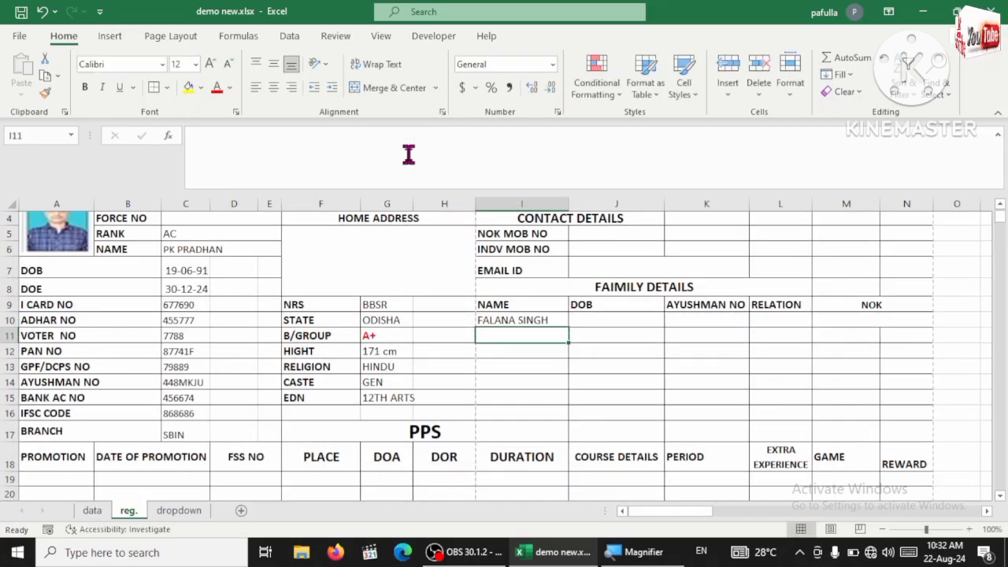
- Fill the I10 formula down the family NAME column to I15, and across the DOB, AYUSHMAN NO and RELATION columns down to row 14
{"action": "left_click", "coordinate": [535, 321]}
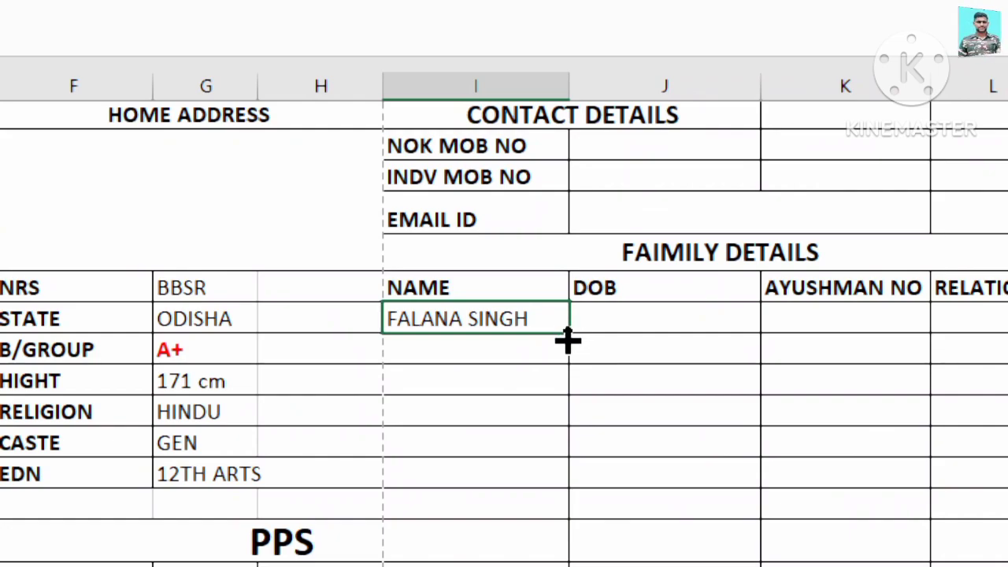
{"action": "left_click_drag", "start_coordinate": [567, 340], "coordinate": [572, 478]}
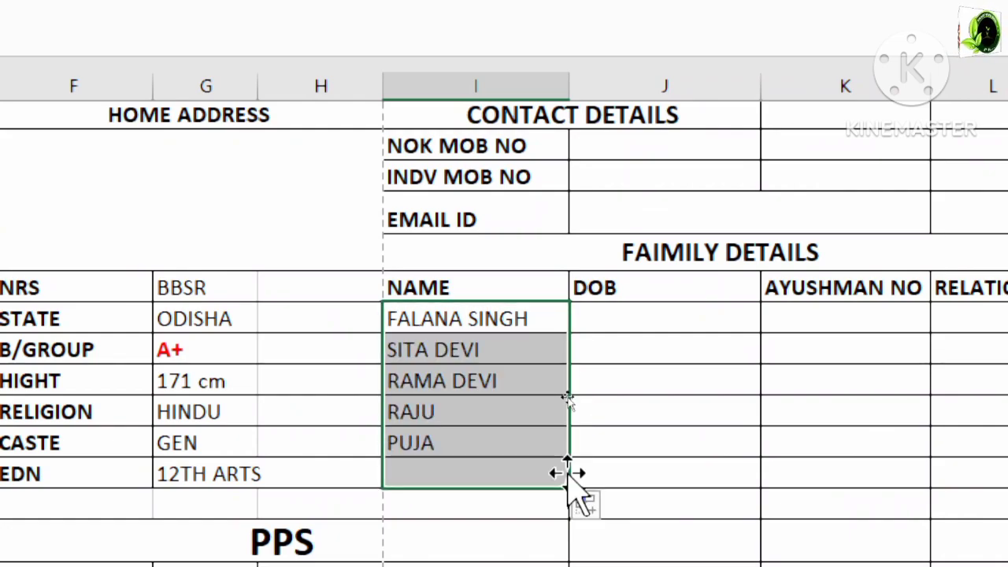
{"action": "left_click", "coordinate": [561, 319]}
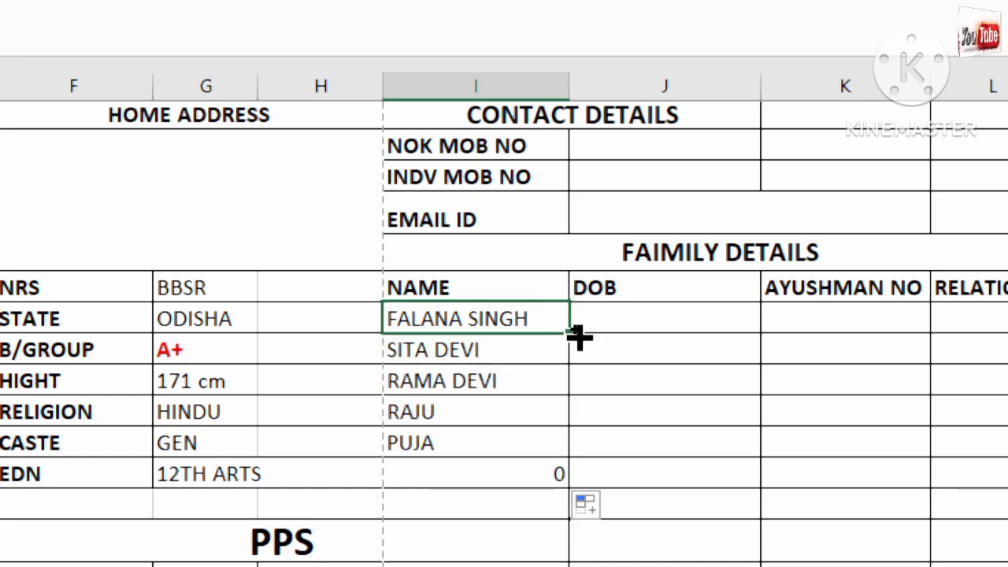
{"action": "left_click_drag", "start_coordinate": [579, 336], "coordinate": [941, 328]}
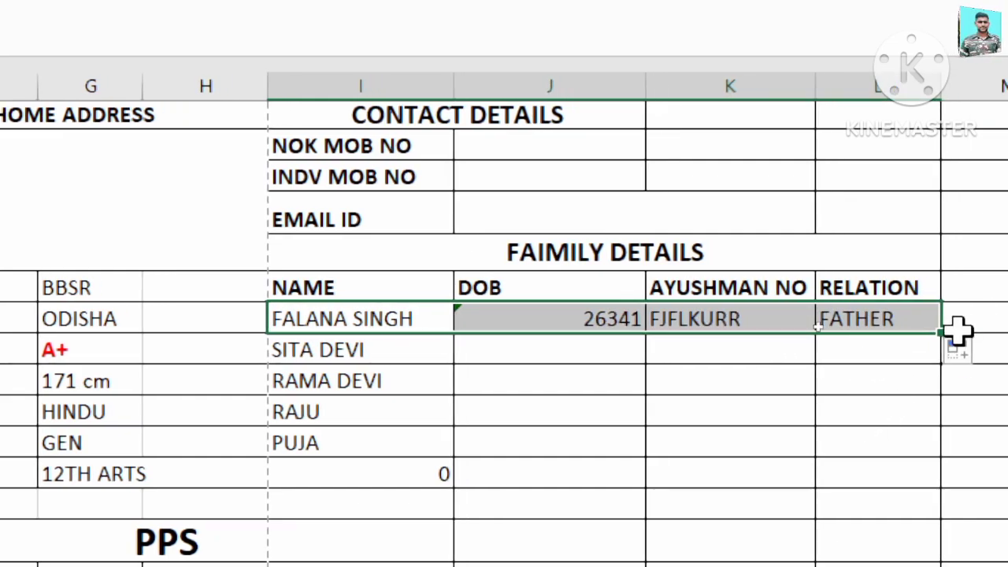
{"action": "mouse_move", "coordinate": [944, 333]}
{"action": "left_mouse_down"}
{"action": "mouse_move", "coordinate": [922, 394]}
{"action": "mouse_move", "coordinate": [946, 460]}
{"action": "left_mouse_up"}
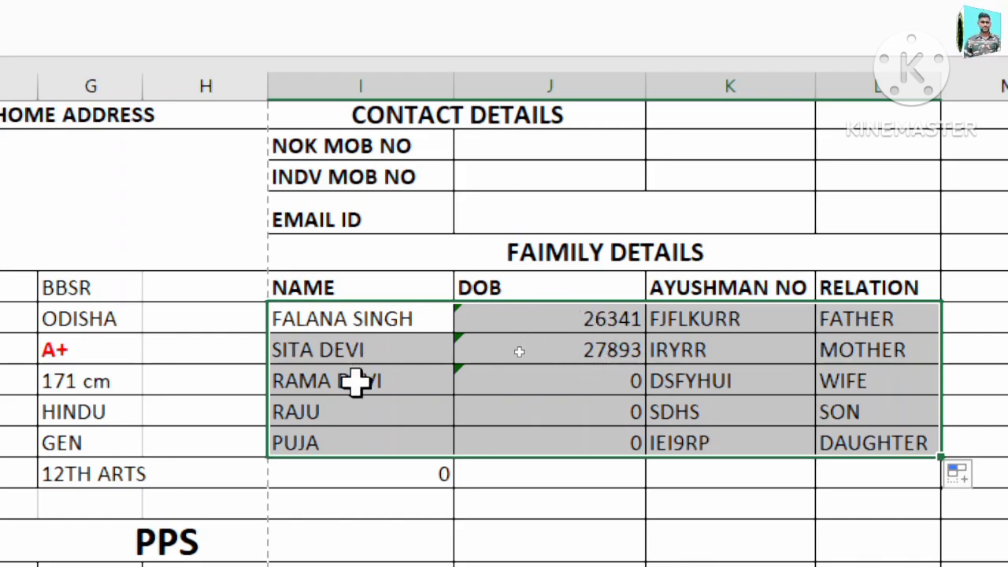
{"action": "key", "text": "ctrl+minus"}
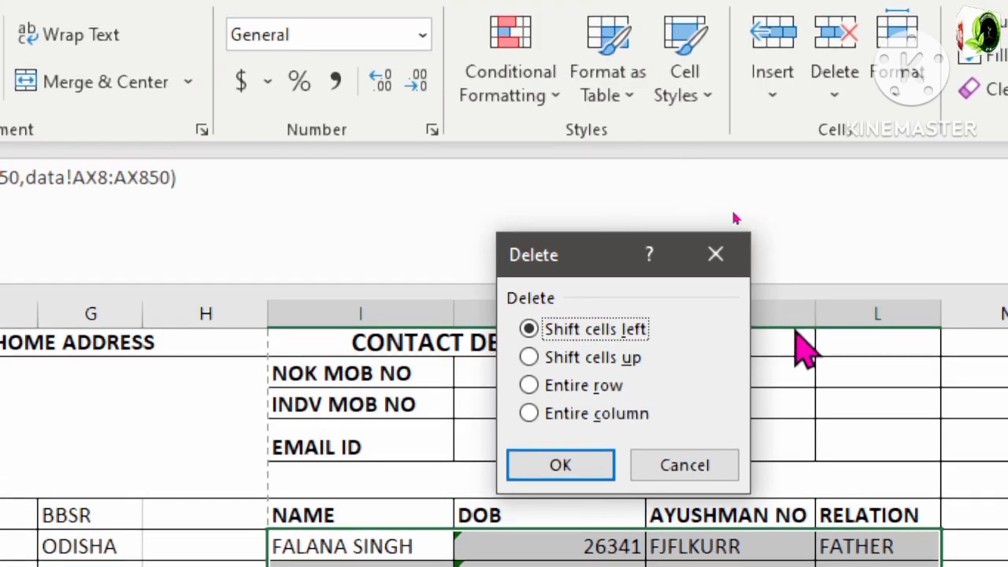
{"action": "left_click", "coordinate": [714, 253]}
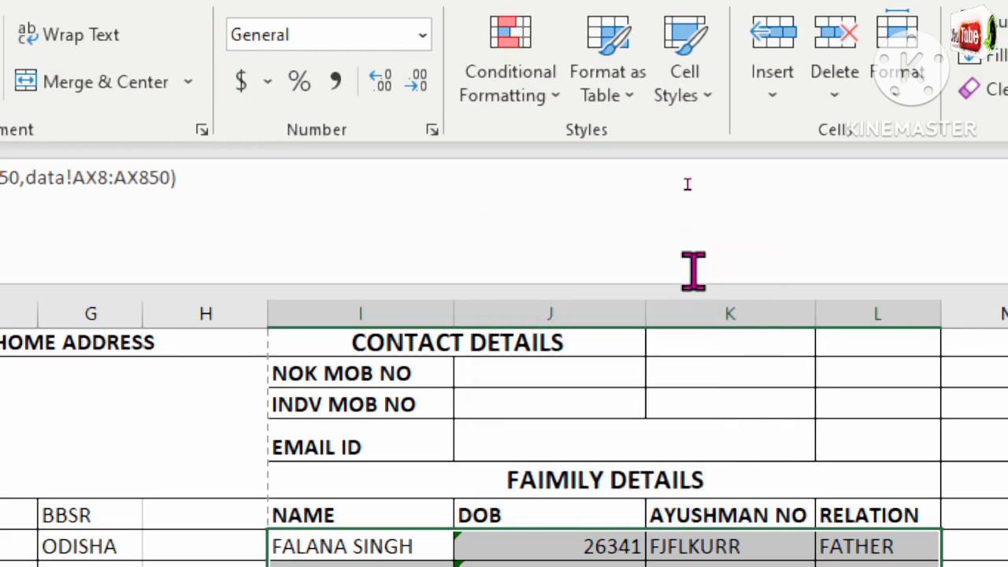
- Review the filled family details, including the DOB formula in J12, and the empty promotion and PPS cells in row 19
{"action": "scroll", "coordinate": [642, 409], "scroll_direction": "down", "scroll_amount": 3}
{"action": "scroll", "coordinate": [642, 410], "scroll_direction": "up", "scroll_amount": 2}
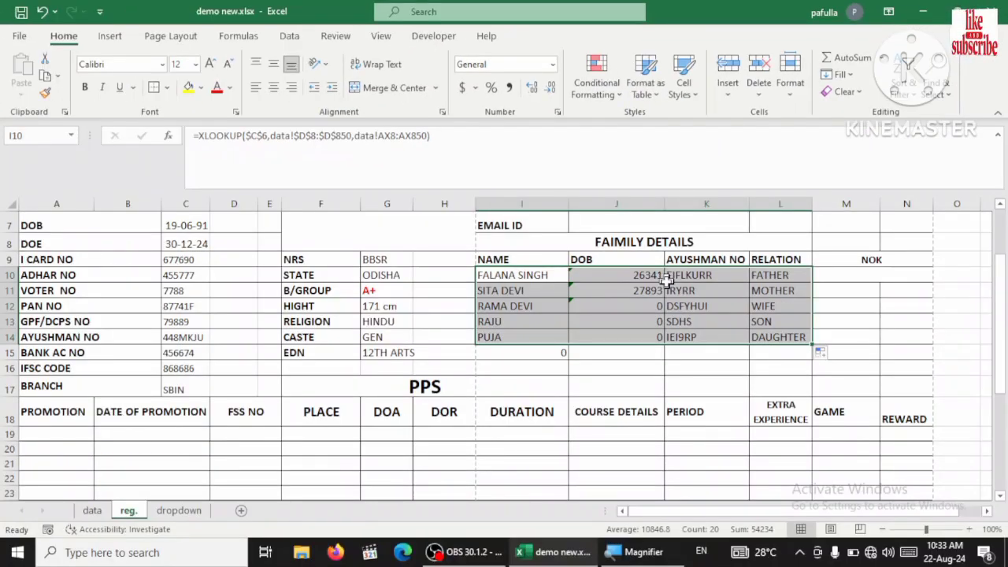
{"action": "left_click", "coordinate": [651, 306]}
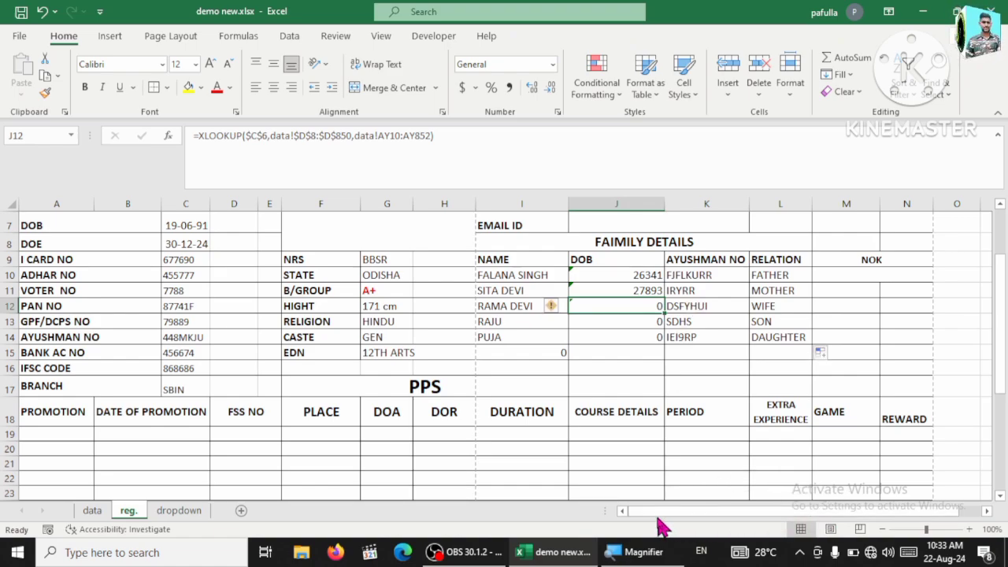
{"action": "scroll", "coordinate": [641, 491], "scroll_direction": "down", "scroll_amount": 1}
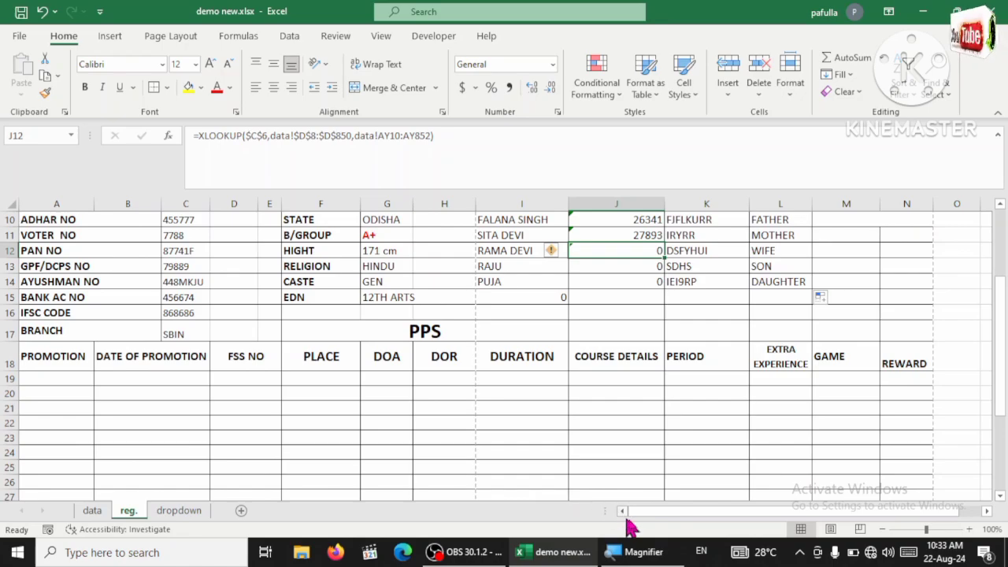
{"action": "left_click", "coordinate": [118, 380]}
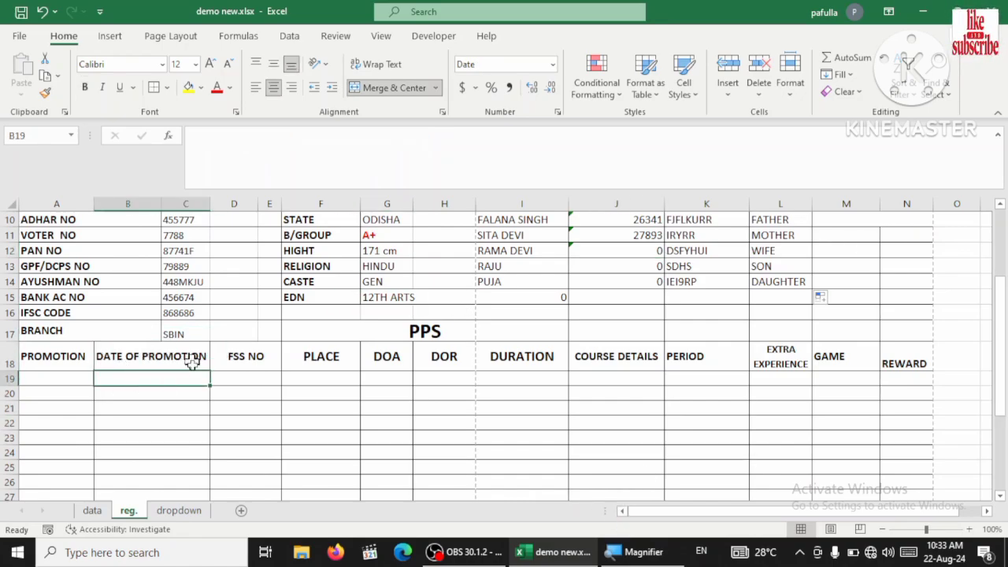
{"action": "scroll", "coordinate": [172, 376], "scroll_direction": "up", "scroll_amount": 3}
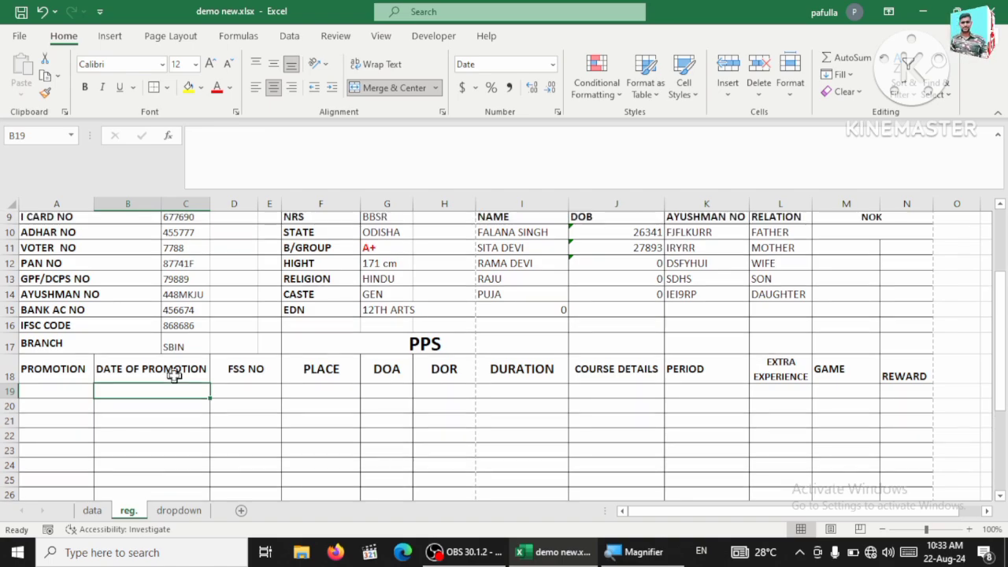
{"action": "scroll", "coordinate": [192, 319], "scroll_direction": "down", "scroll_amount": 3}
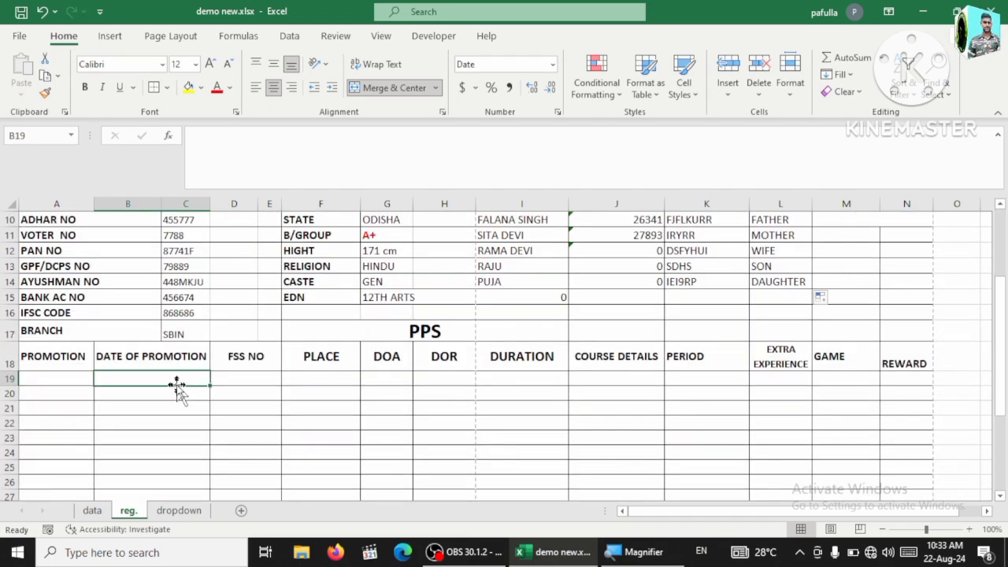
{"action": "left_click", "coordinate": [252, 382]}
{"action": "left_click", "coordinate": [340, 379]}
{"action": "left_click", "coordinate": [455, 379]}
{"action": "left_click", "coordinate": [561, 379]}
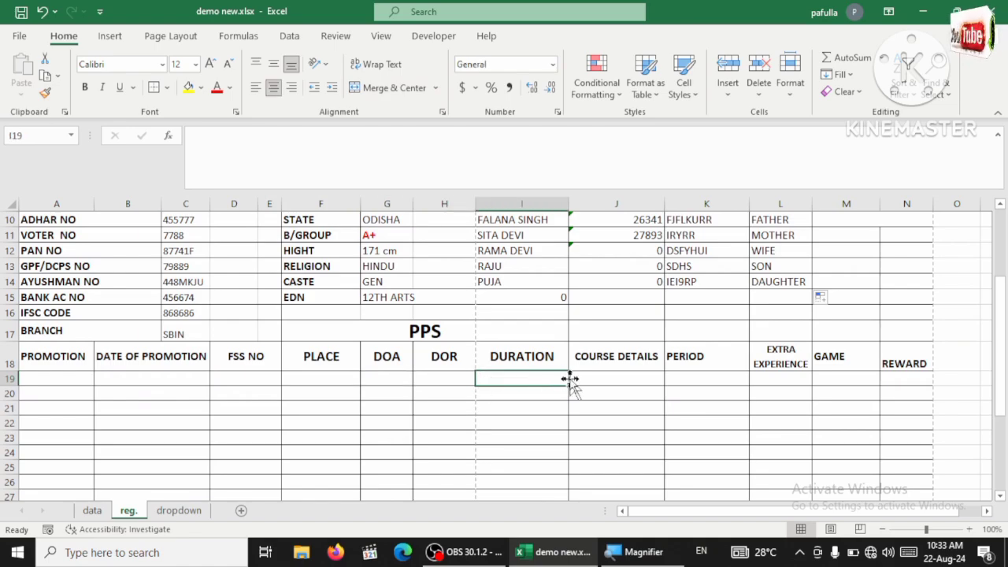
{"action": "left_click", "coordinate": [648, 376]}
{"action": "left_click", "coordinate": [749, 383]}
{"action": "left_click", "coordinate": [901, 364]}
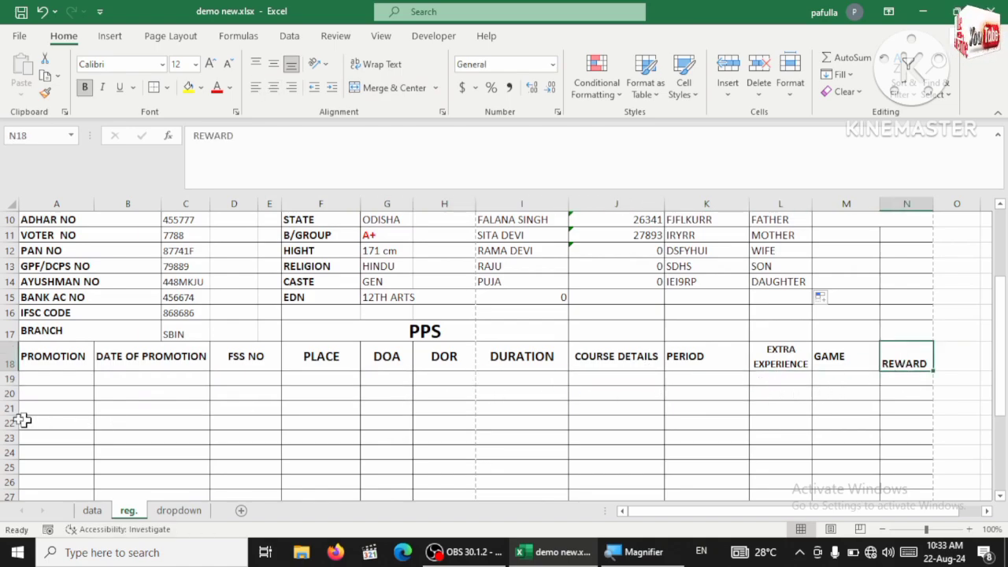
- Start an XLOOKUP formula in A19 under PROMOTION with the name cell as the absolute lookup value $C$6
{"action": "left_click", "coordinate": [36, 380]}
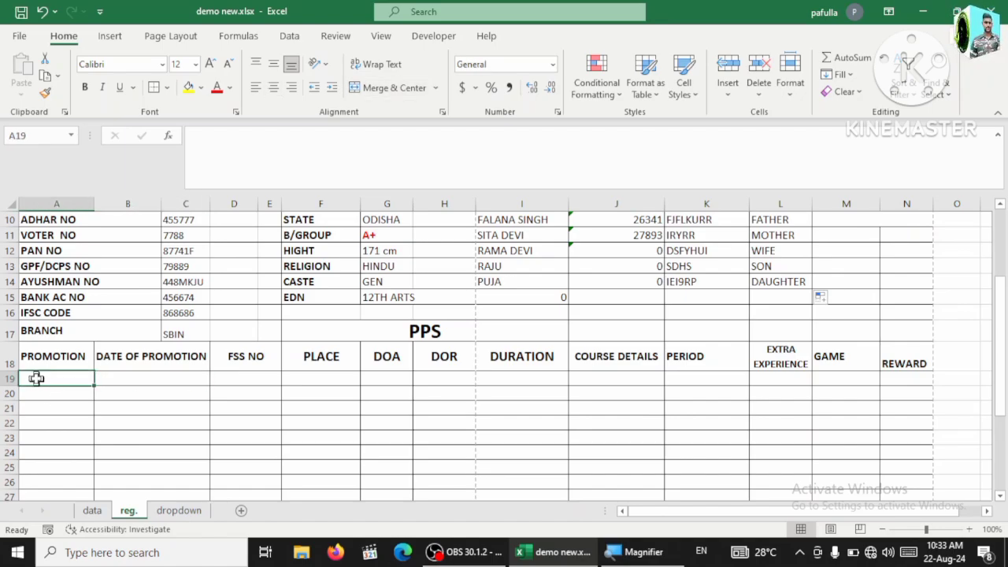
{"action": "type", "text": "="}
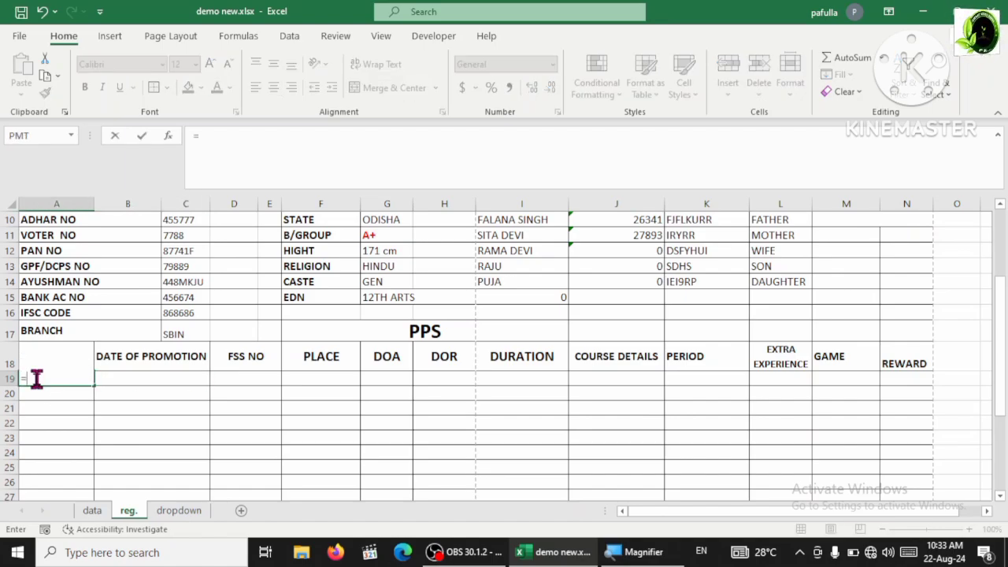
{"action": "type", "text": "xlo"}
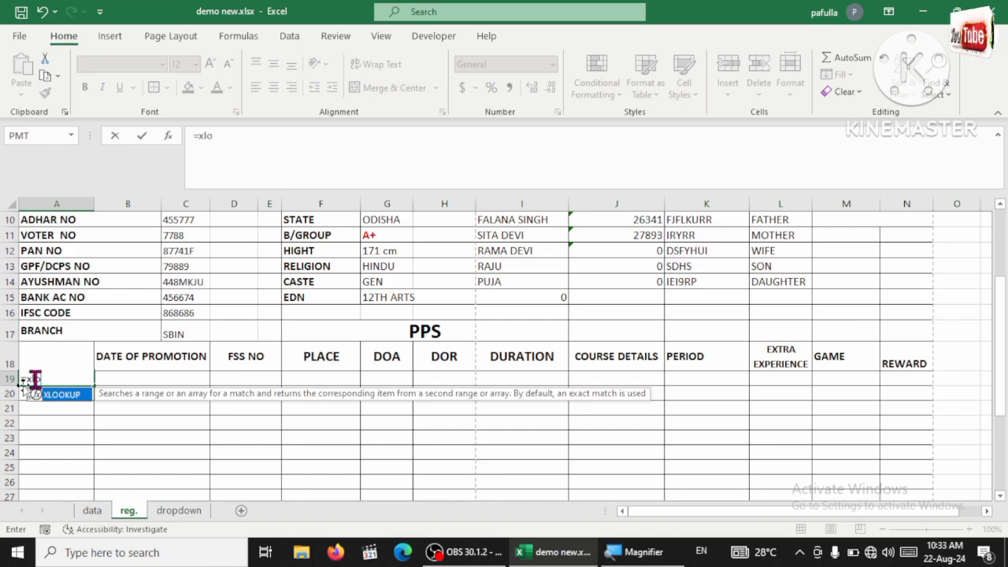
{"action": "double_click", "coordinate": [65, 401]}
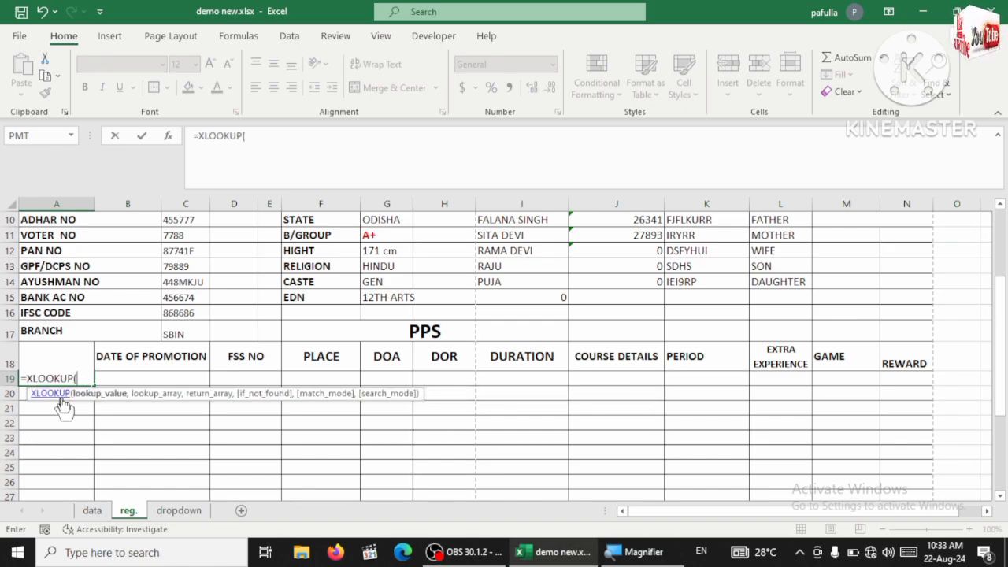
{"action": "scroll", "coordinate": [252, 284], "scroll_direction": "up", "scroll_amount": 3}
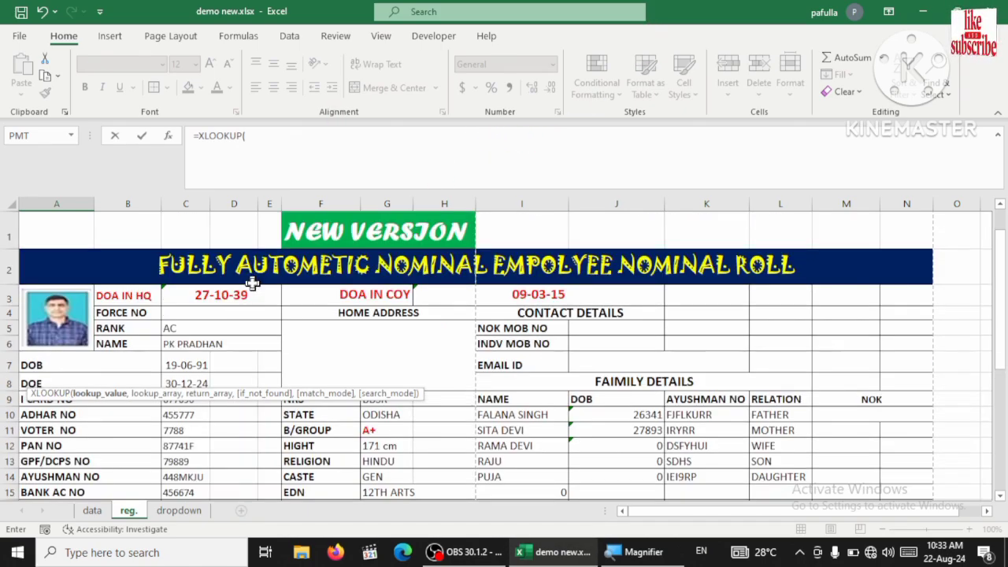
{"action": "left_click", "coordinate": [234, 339]}
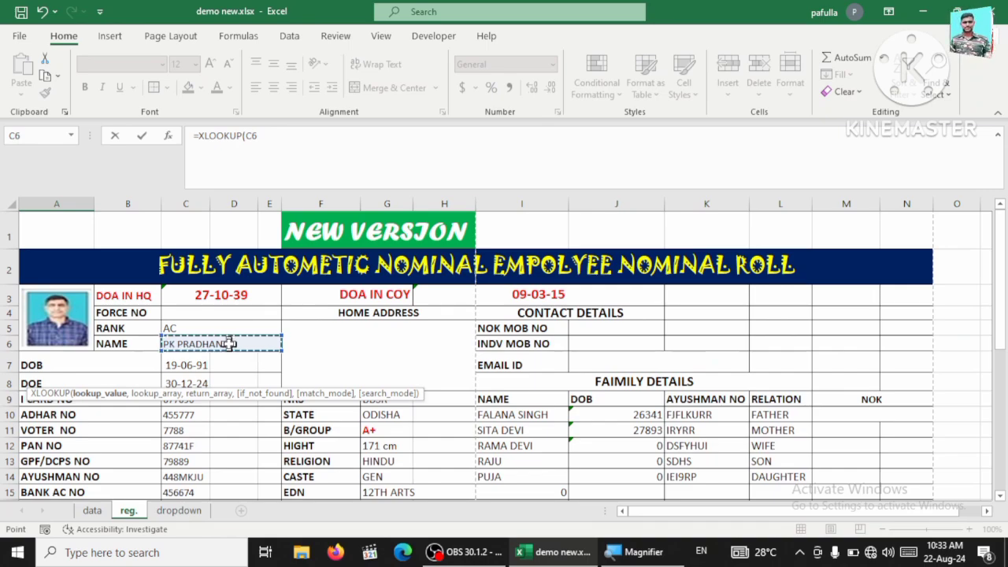
{"action": "scroll", "coordinate": [234, 342], "scroll_direction": "down", "scroll_amount": 3}
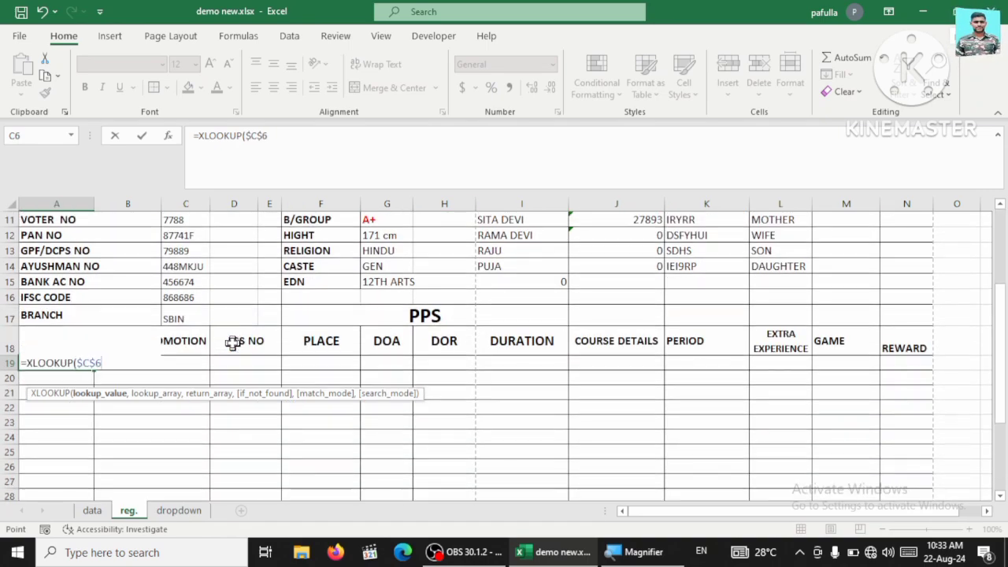
{"action": "left_click", "coordinate": [272, 137]}
{"action": "key", "text": "F4"}
{"action": "type", "text": ","}
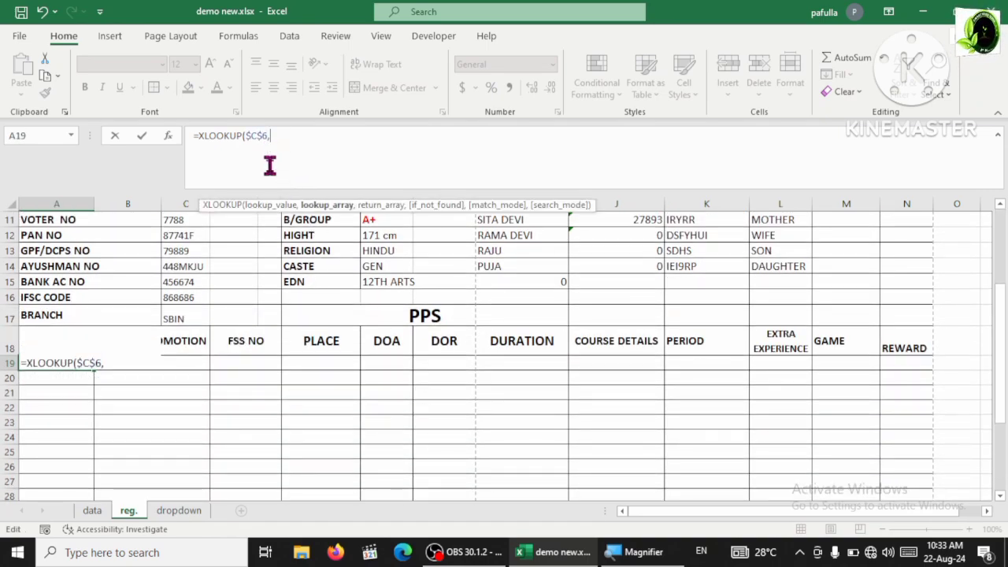
- Set the A19 formula's lookup array to the data sheet's employee name column as the absolute range data!$D$8:$D$850
{"action": "left_click", "coordinate": [92, 510]}
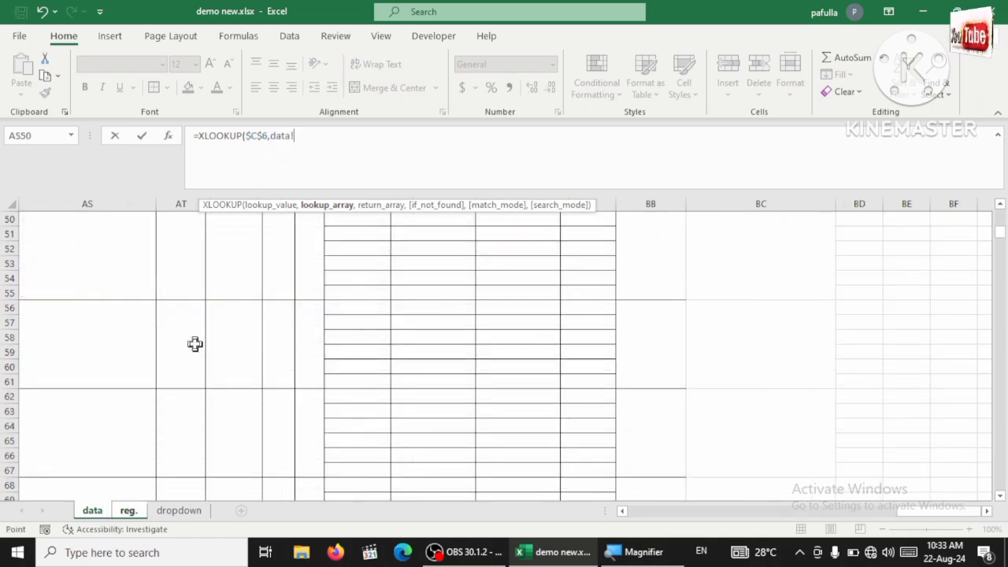
{"action": "scroll", "coordinate": [199, 344], "scroll_direction": "up", "scroll_amount": 10}
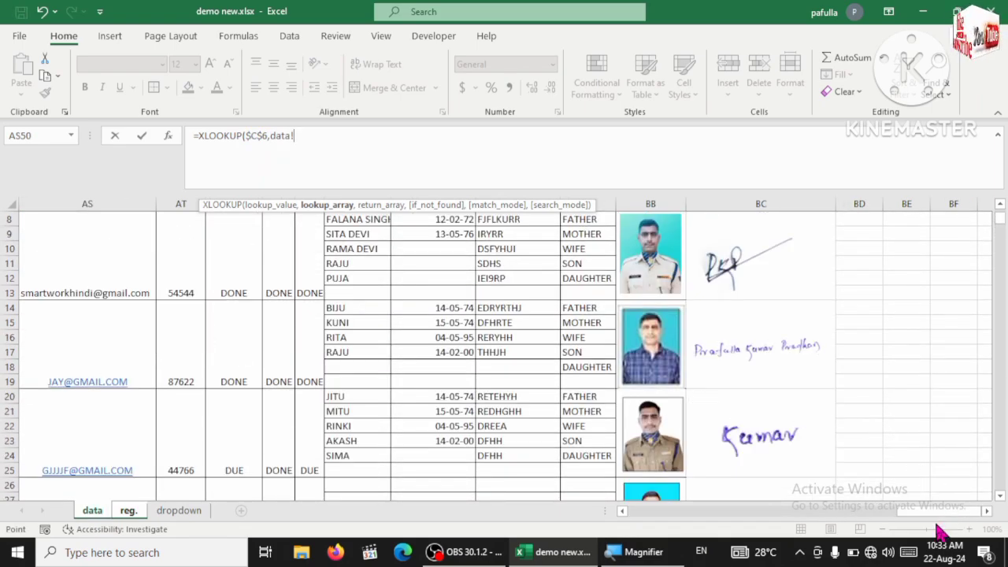
{"action": "left_click_drag", "start_coordinate": [914, 510], "coordinate": [346, 493]}
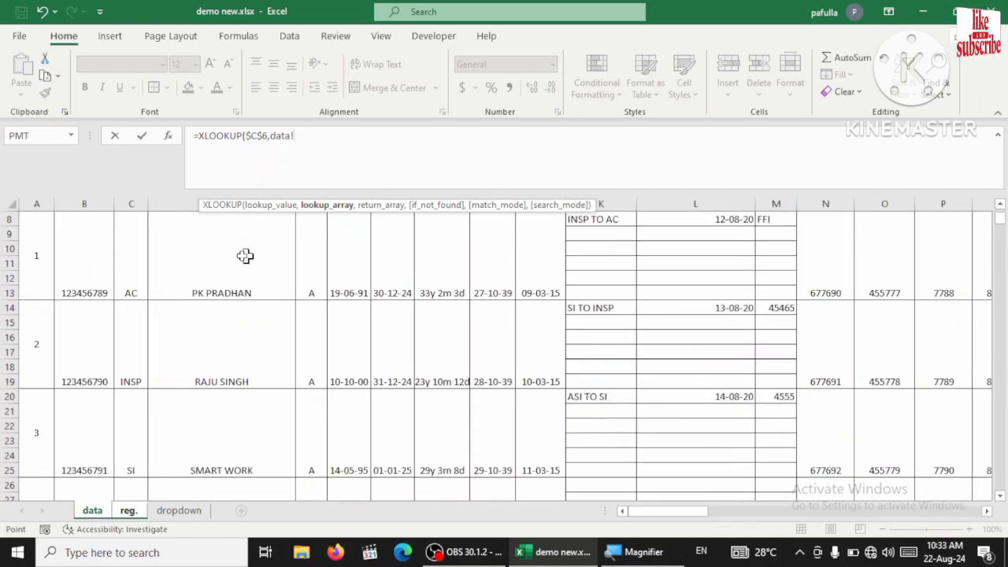
{"action": "left_click_drag", "start_coordinate": [245, 255], "coordinate": [228, 490]}
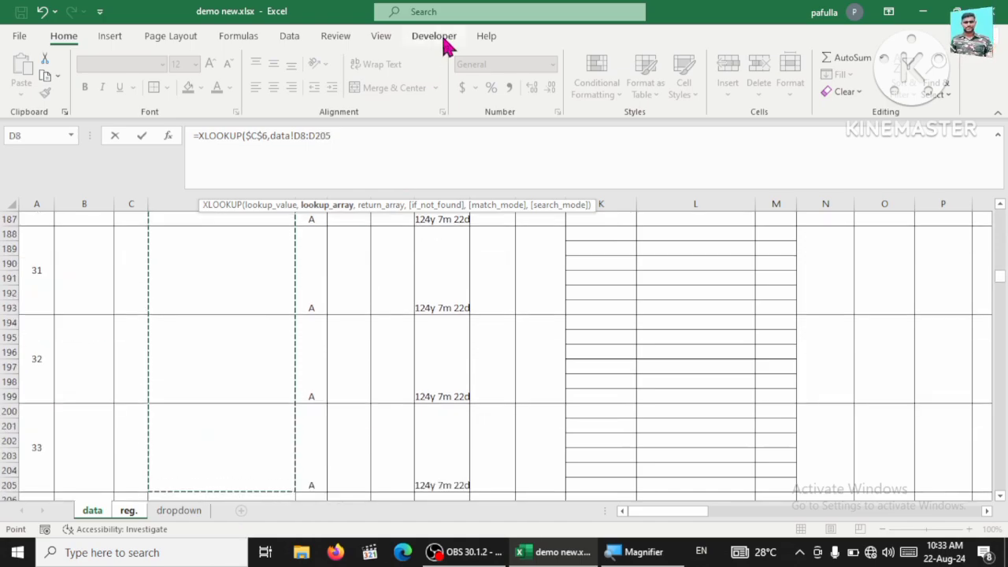
{"action": "key", "text": "BackSpace"}
{"action": "key", "text": "BackSpace"}
{"action": "key", "text": "BackSpace"}
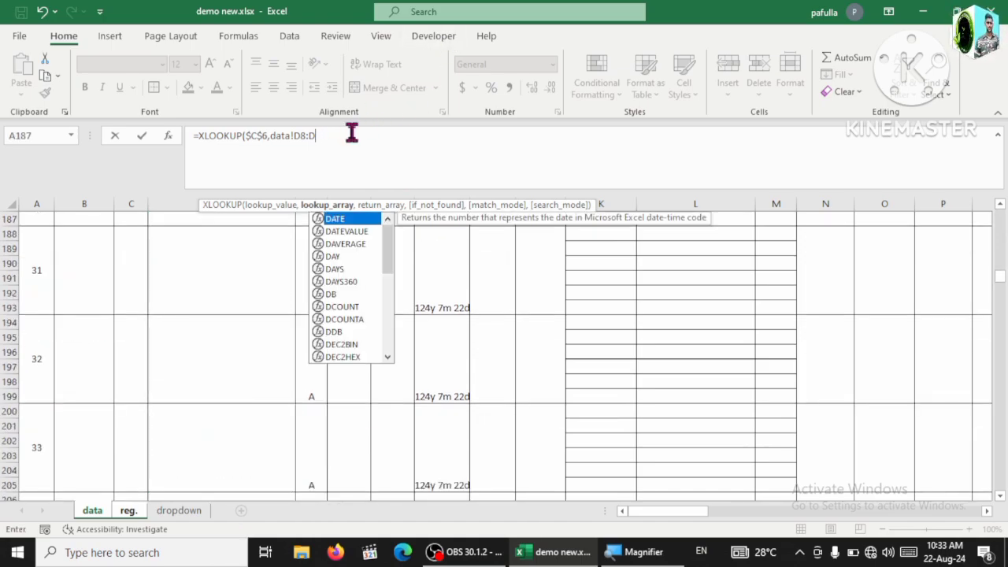
{"action": "type", "text": "850"}
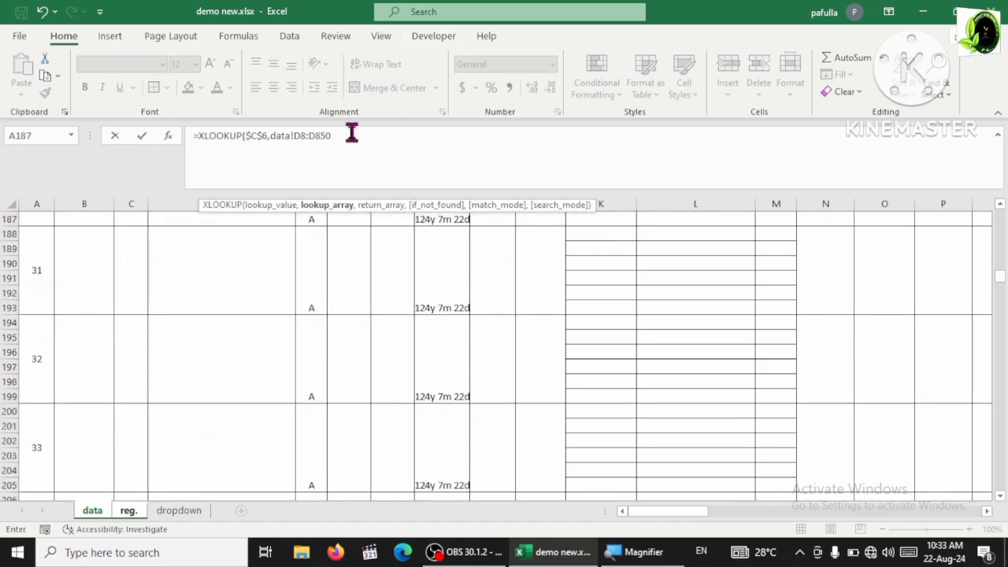
{"action": "left_click_drag", "start_coordinate": [330, 135], "coordinate": [293, 136]}
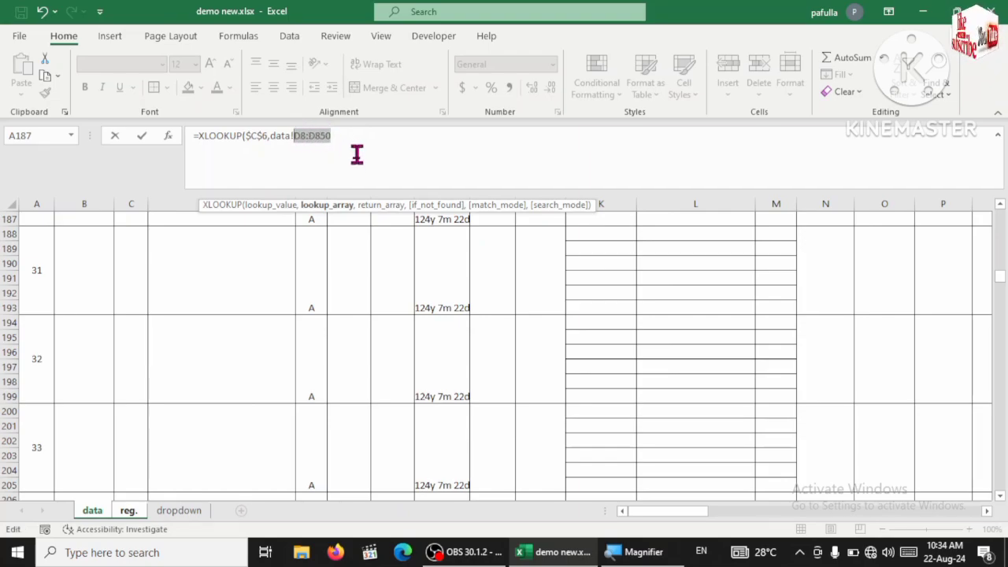
{"action": "key", "text": "F4"}
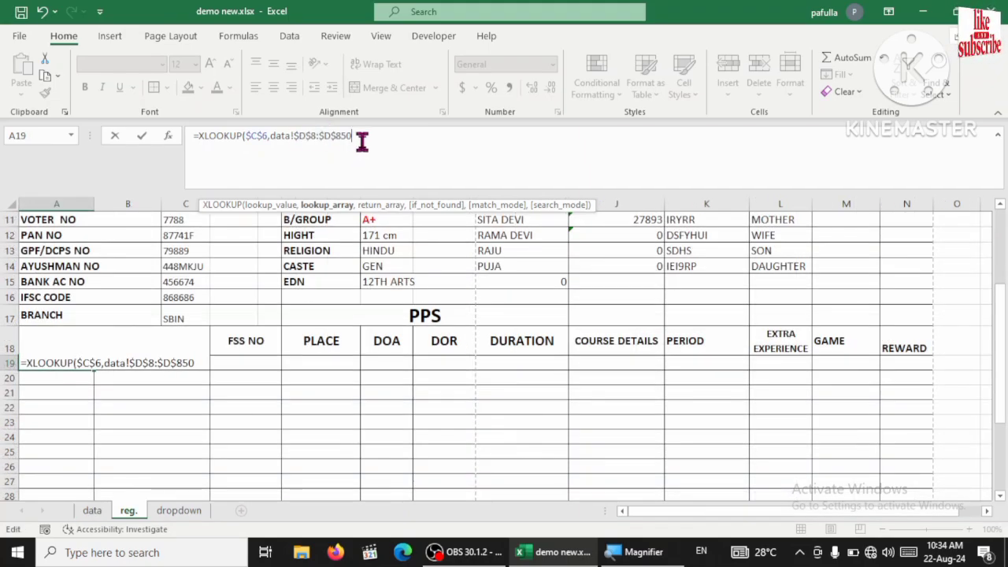
{"action": "type", "text": ","}
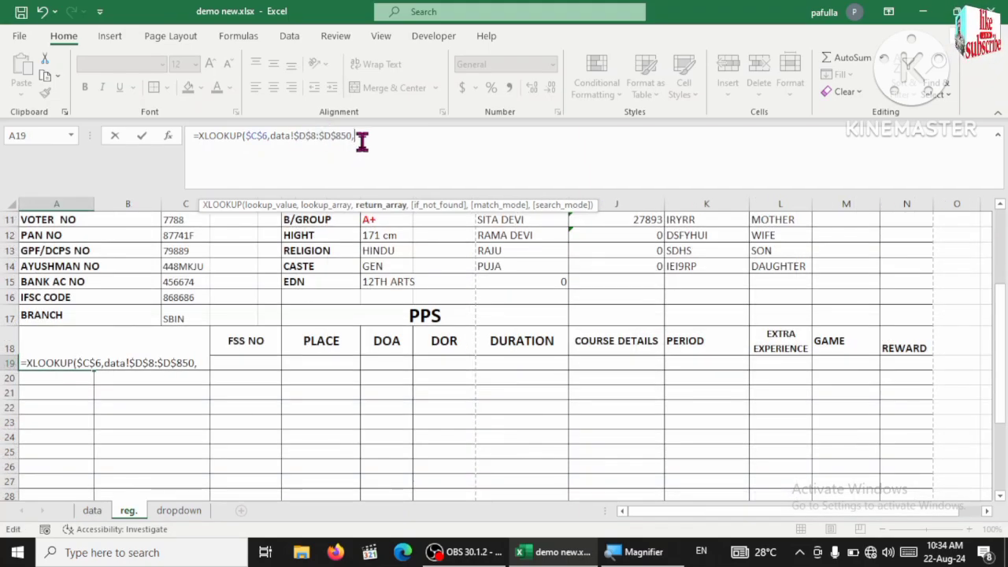
- Set the return array to the data sheet's PROMOTION column, data!K8:K850, and enter the completed formula in A19
{"action": "left_click", "coordinate": [99, 512]}
{"action": "scroll", "coordinate": [239, 369], "scroll_direction": "up", "scroll_amount": 19}
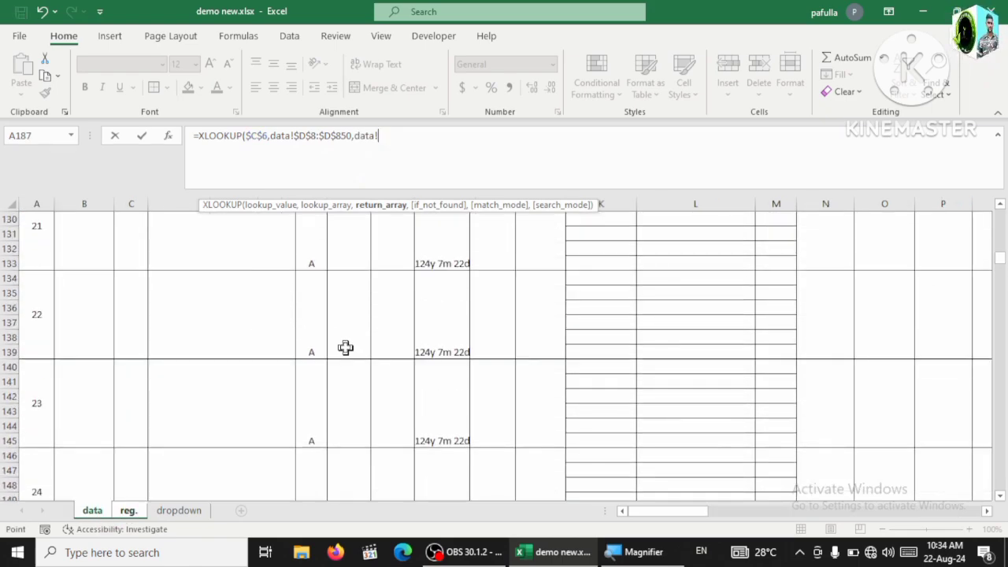
{"action": "key", "text": "ctrl+Home"}
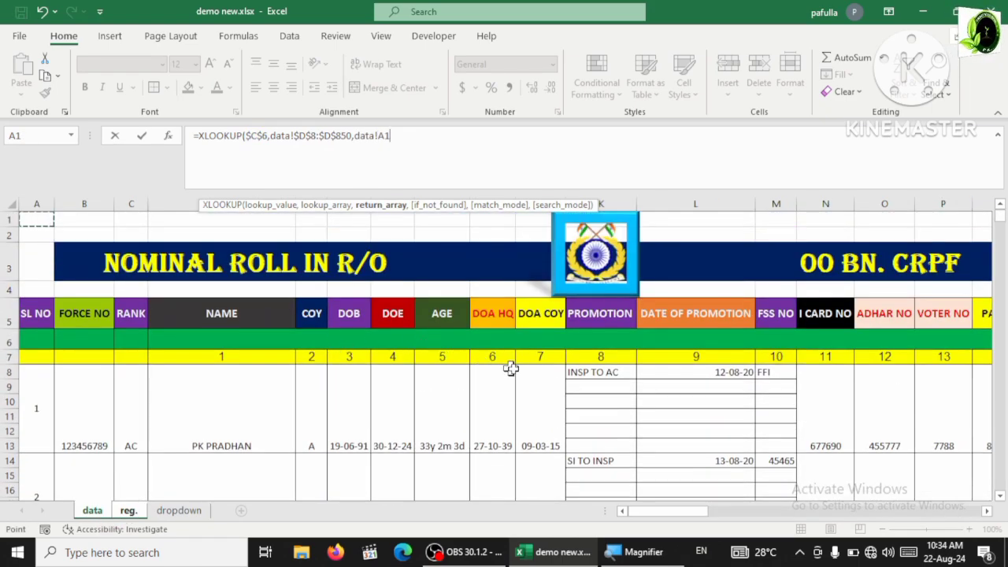
{"action": "left_click_drag", "start_coordinate": [601, 373], "coordinate": [612, 524]}
{"action": "key", "text": "BackSpace"}
{"action": "key", "text": "BackSpace"}
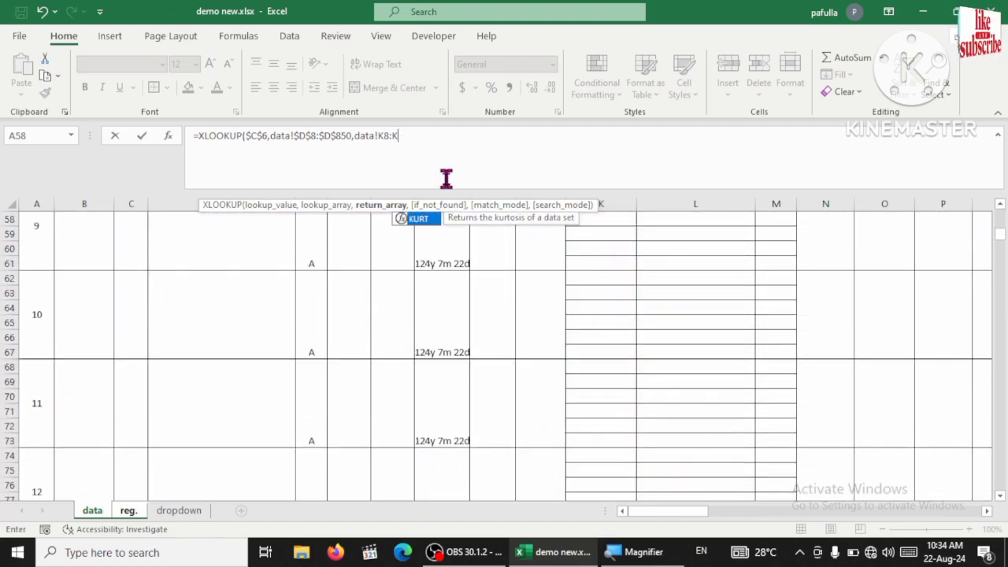
{"action": "type", "text": "850"}
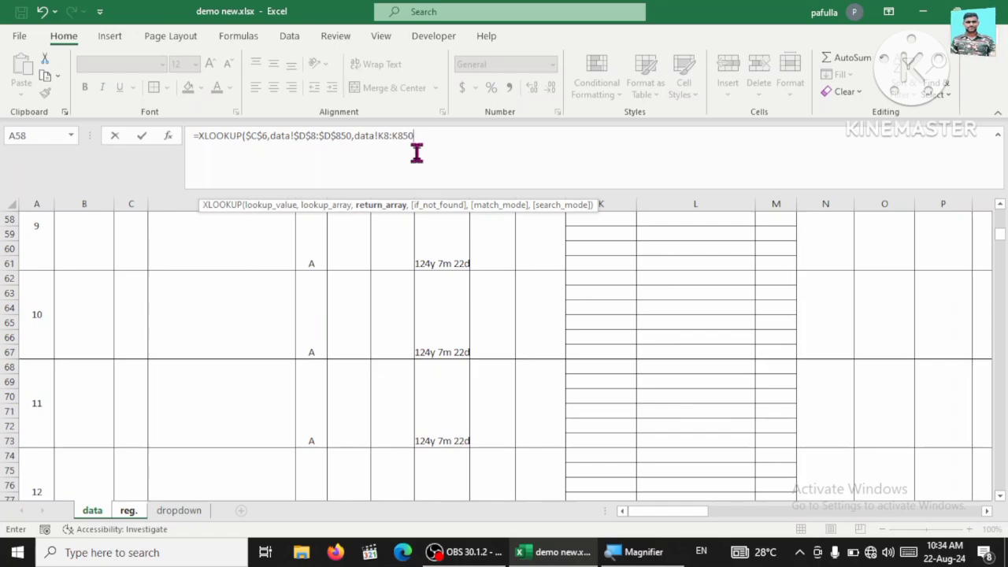
{"action": "type", "text": ")"}
{"action": "key", "text": "Return"}
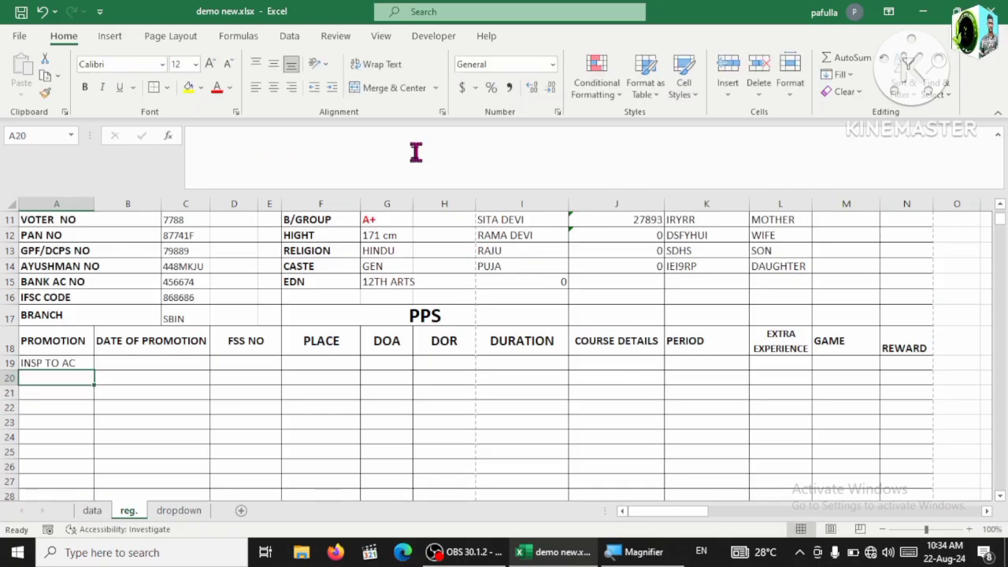
- Fill the A19 formula down the PROMOTION column to A23
{"action": "left_click", "coordinate": [59, 363]}
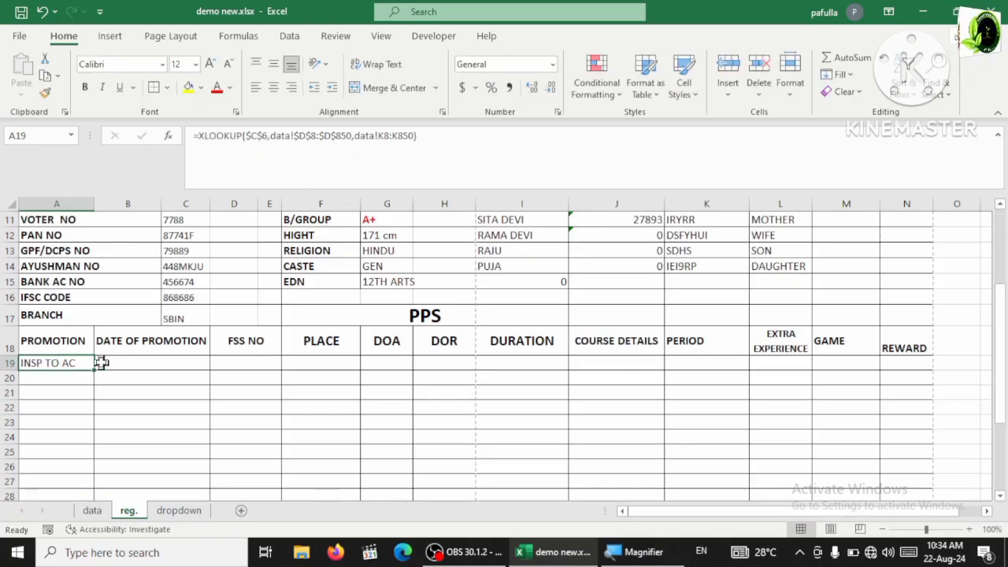
{"action": "left_click_drag", "start_coordinate": [95, 373], "coordinate": [95, 427]}
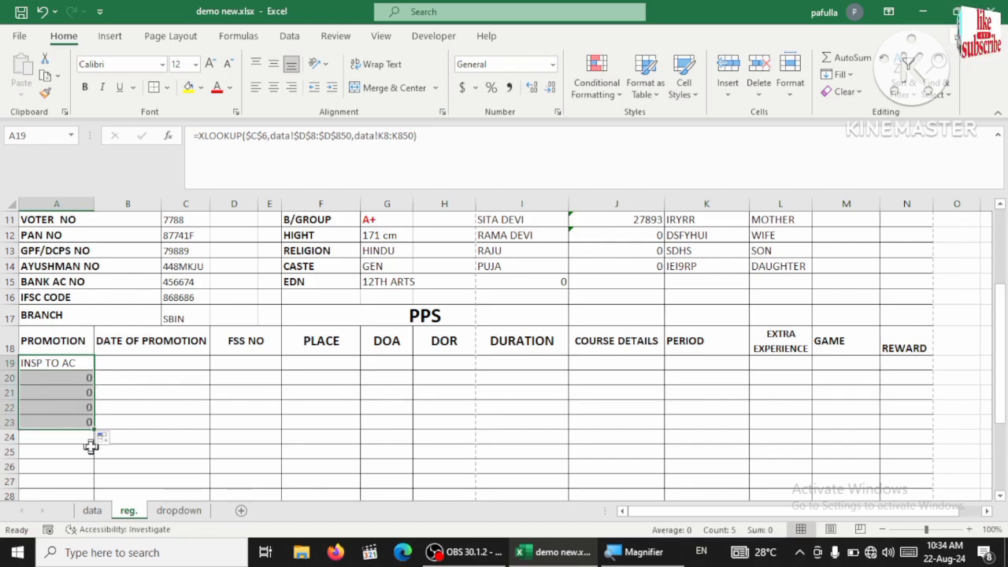
- Try to fill the A19 formula across row 19 into the DATE OF PROMOTION cells, and undo the fill
{"action": "left_click", "coordinate": [89, 363]}
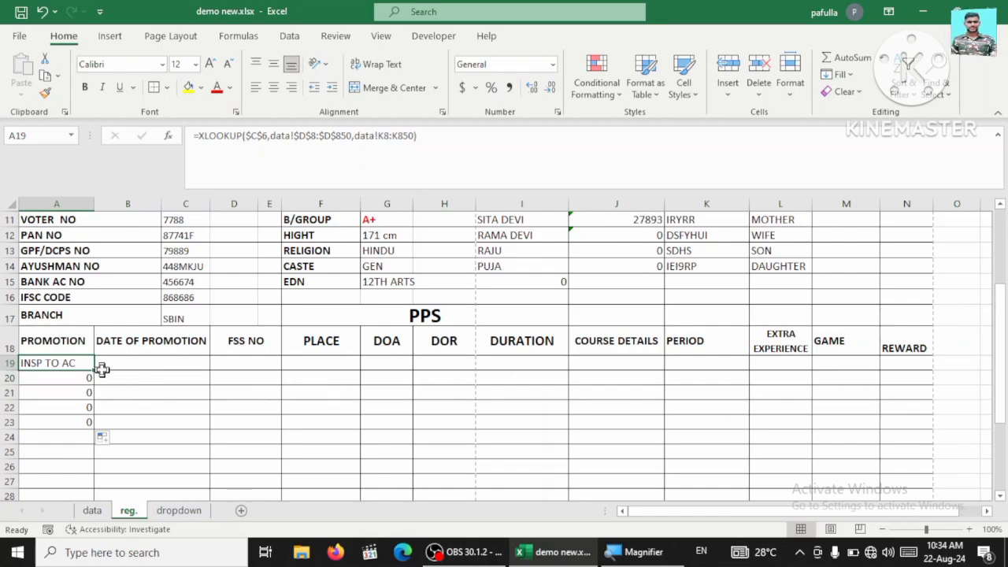
{"action": "left_click_drag", "start_coordinate": [93, 371], "coordinate": [190, 371]}
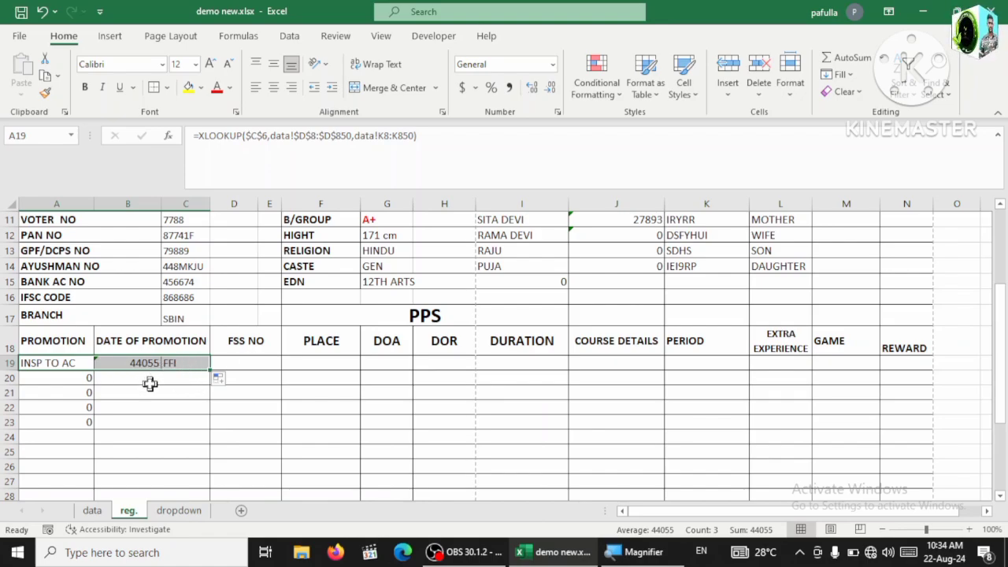
{"action": "key", "text": "ctrl+z"}
{"action": "left_click", "coordinate": [119, 363]}
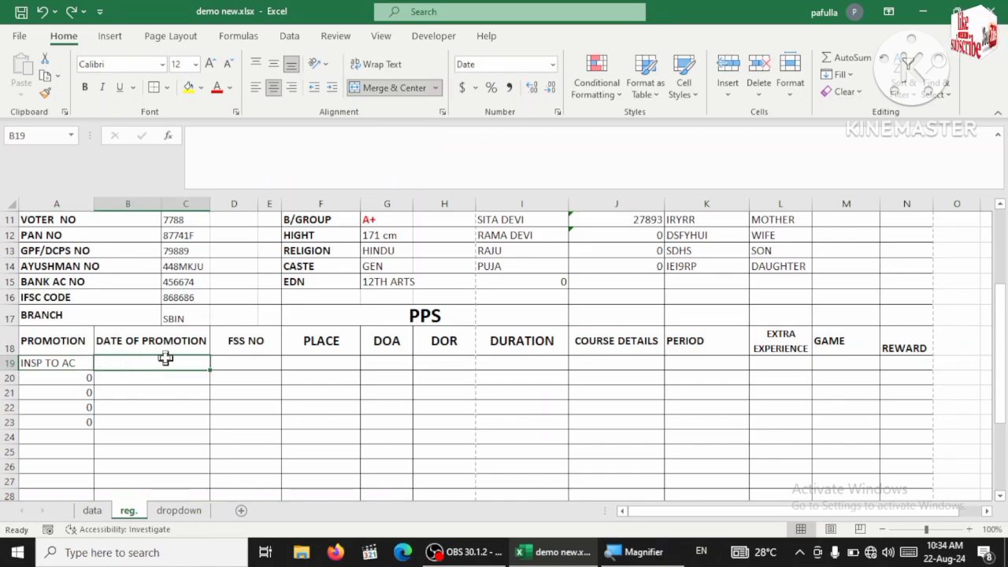
{"action": "left_click", "coordinate": [626, 363]}
{"action": "left_click", "coordinate": [741, 361]}
{"action": "left_click", "coordinate": [886, 377]}
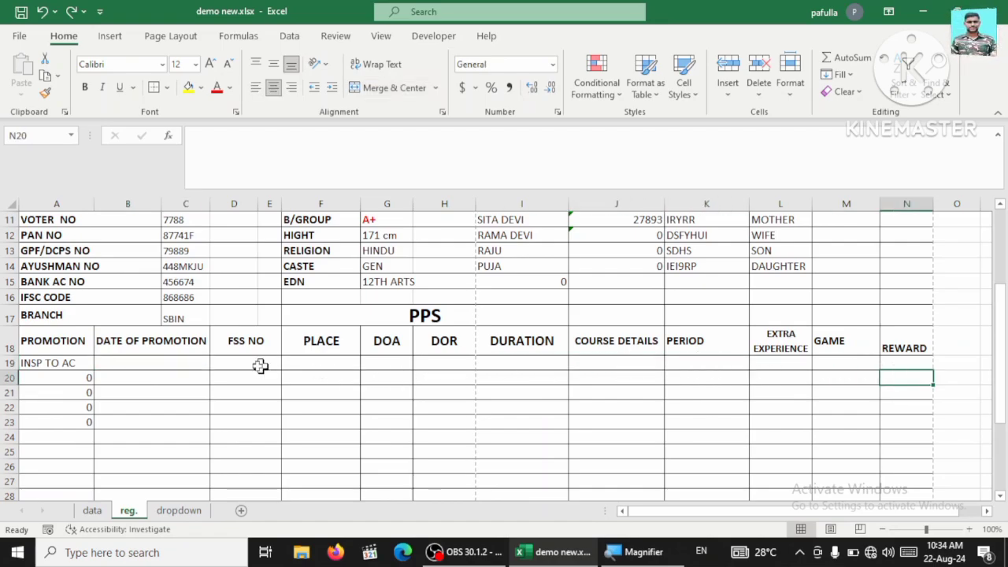
- Start an XLOOKUP formula in B19 under DATE OF PROMOTION with the name cell as the absolute lookup value $C$6
{"action": "left_click", "coordinate": [170, 366]}
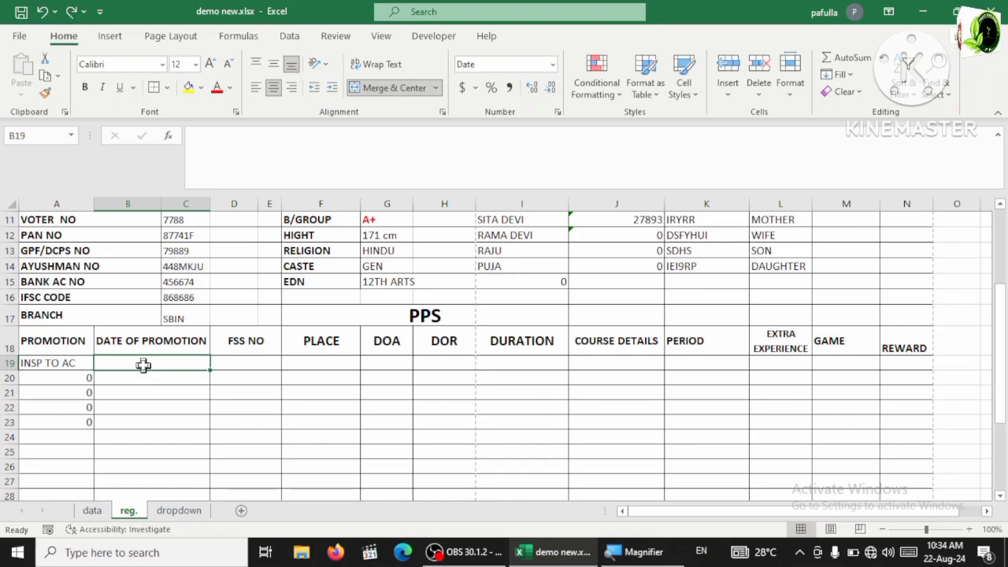
{"action": "type", "text": "=x"}
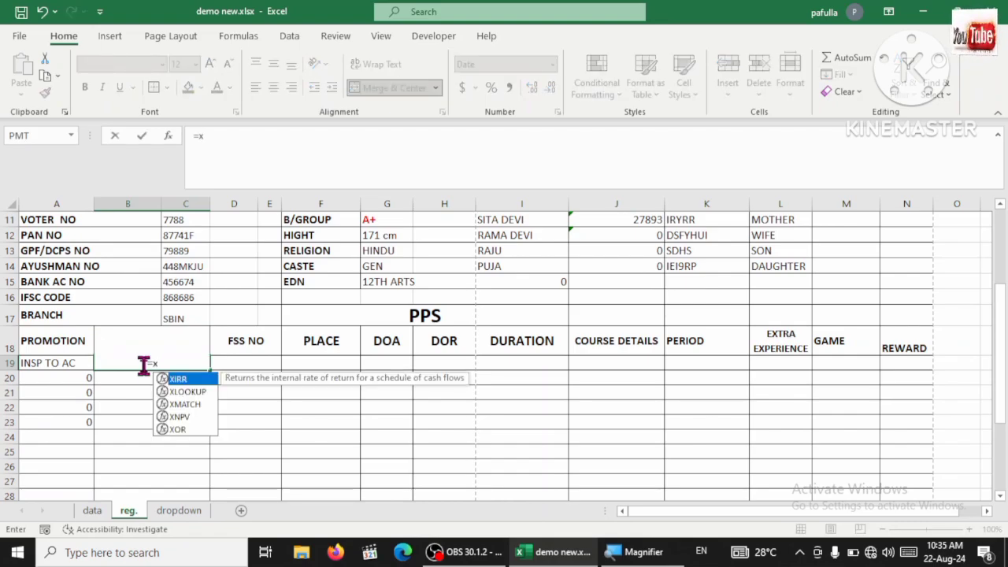
{"action": "type", "text": "l"}
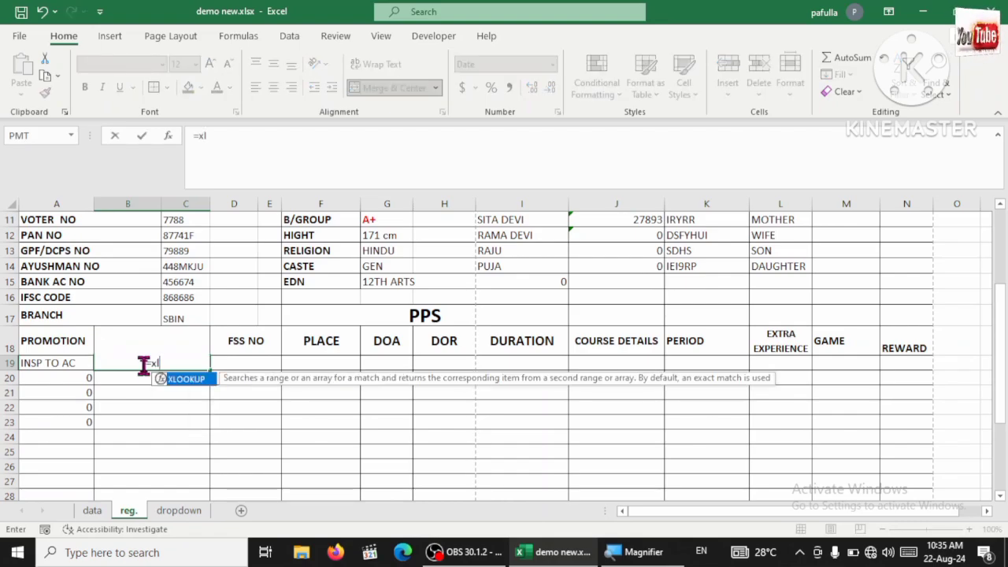
{"action": "double_click", "coordinate": [206, 381]}
{"action": "scroll", "coordinate": [169, 295], "scroll_direction": "up", "scroll_amount": 4}
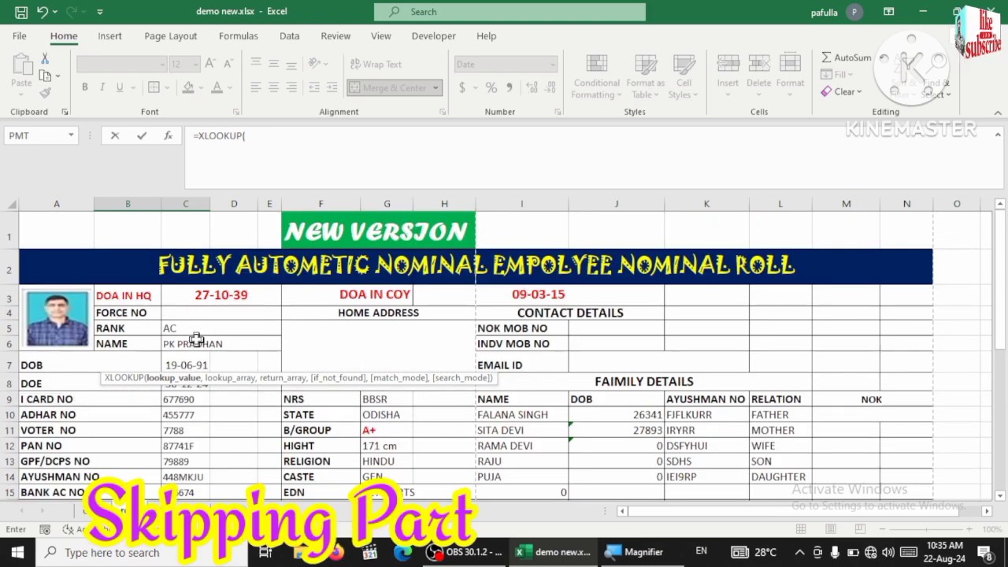
{"action": "left_click", "coordinate": [197, 342]}
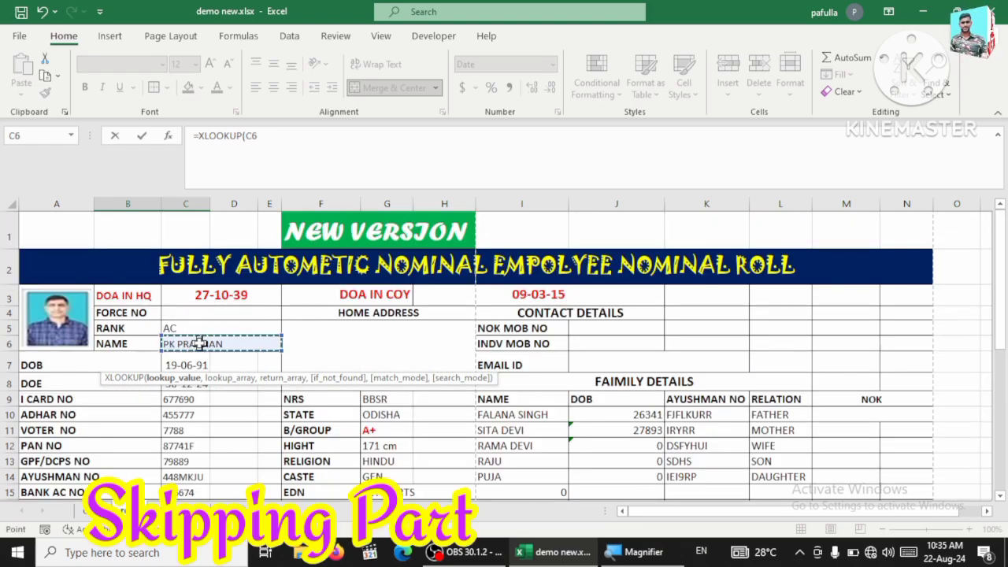
{"action": "left_click", "coordinate": [264, 135]}
{"action": "key", "text": "F4"}
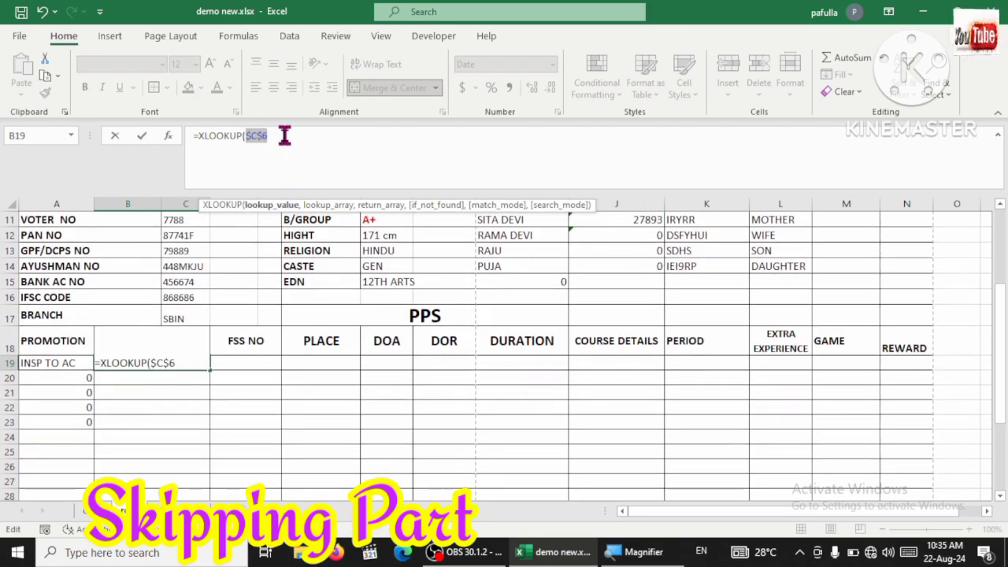
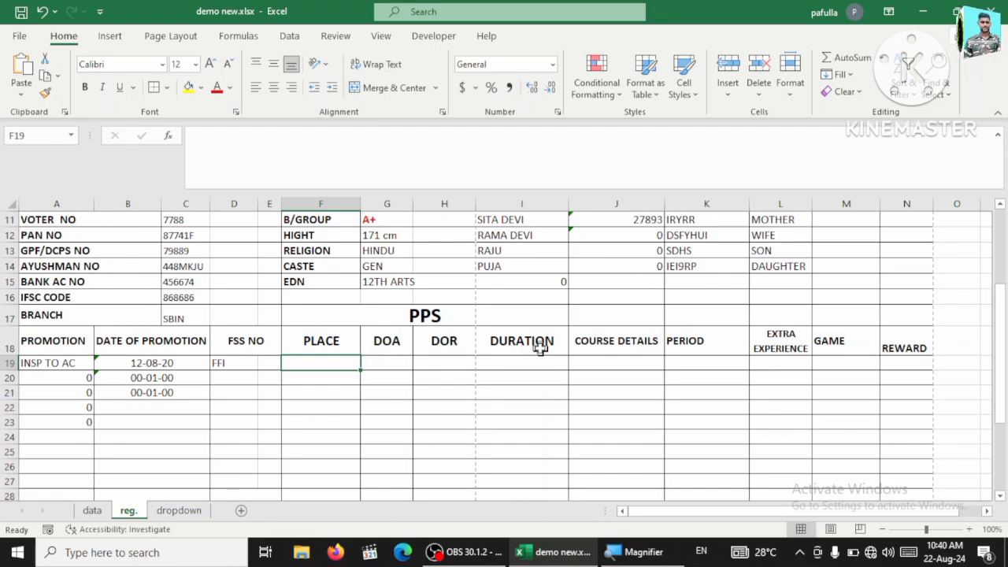
- Check the PPS columns on the data sheet and start an XLOOKUP formula in F19 under PLACE on the reg. sheet
{"action": "left_click", "coordinate": [93, 510]}
{"action": "scroll", "coordinate": [318, 406], "scroll_direction": "up", "scroll_amount": 1}
{"action": "scroll", "coordinate": [318, 406], "scroll_direction": "up", "scroll_amount": 2}
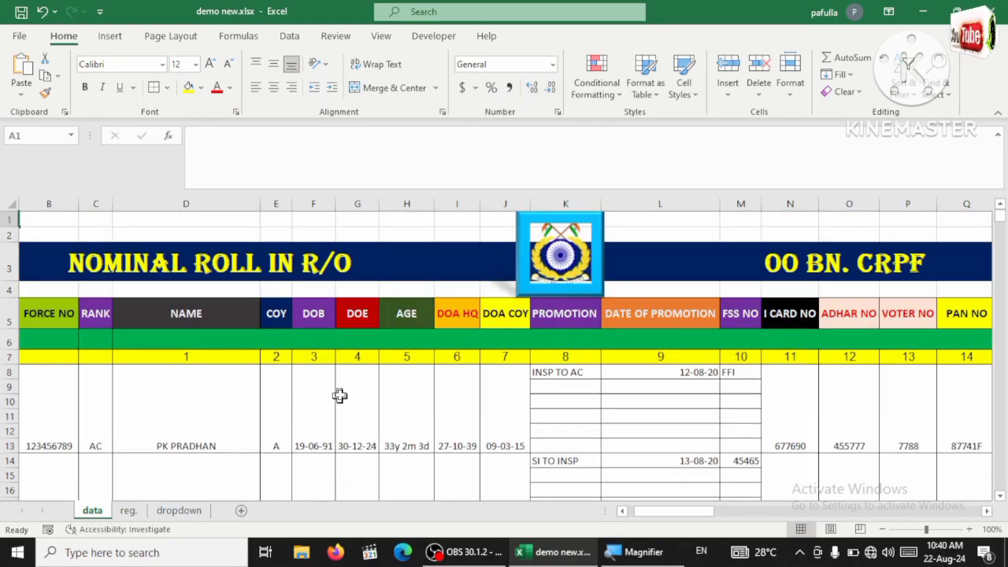
{"action": "left_click_drag", "start_coordinate": [665, 512], "coordinate": [814, 531]}
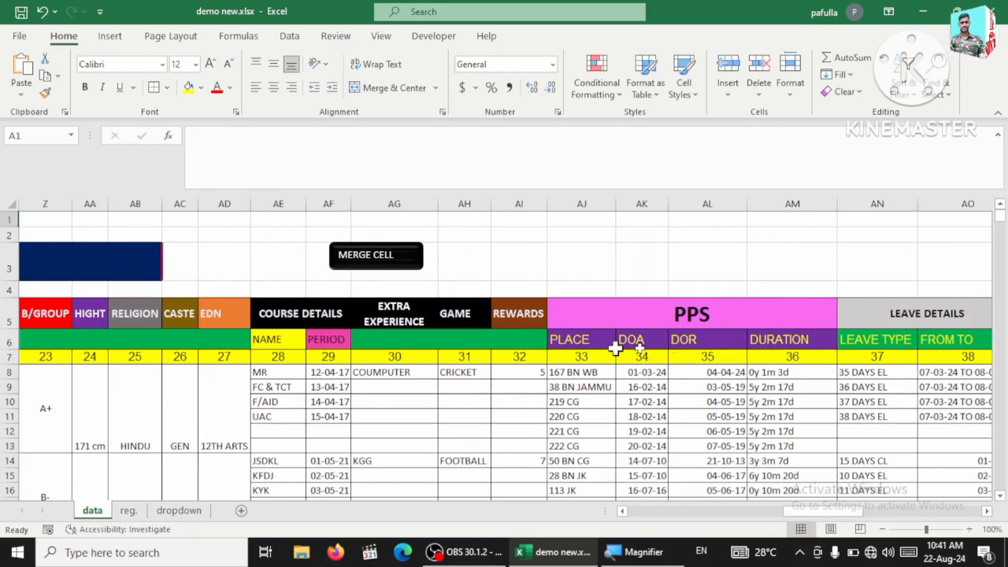
{"action": "left_click", "coordinate": [129, 510]}
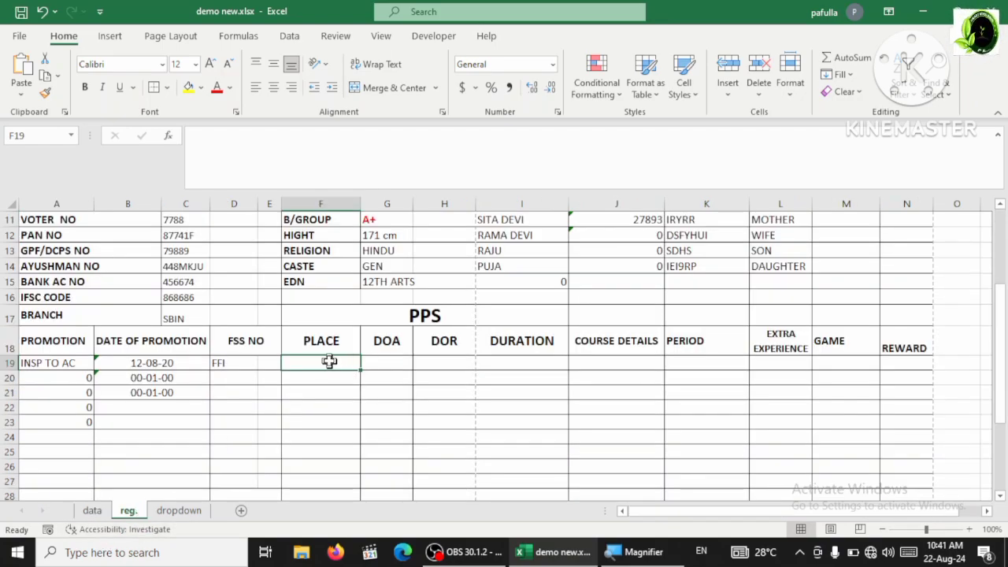
{"action": "type", "text": "="}
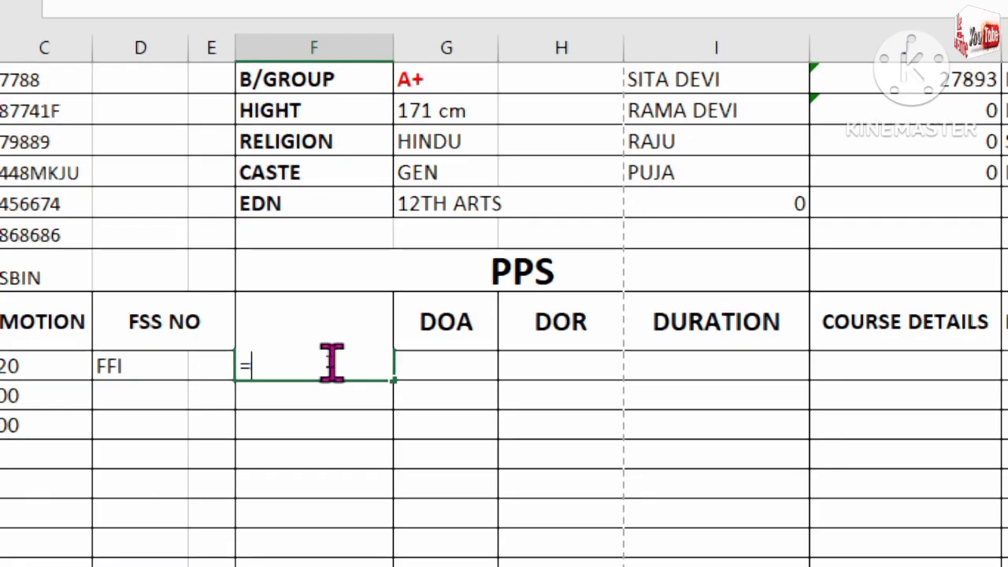
{"action": "type", "text": "xlo"}
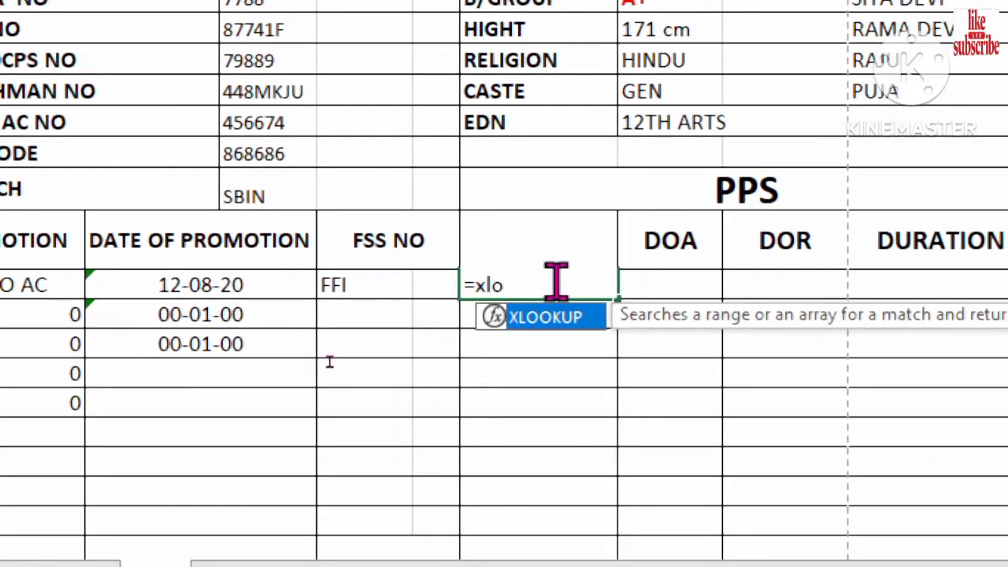
{"action": "double_click", "coordinate": [553, 319]}
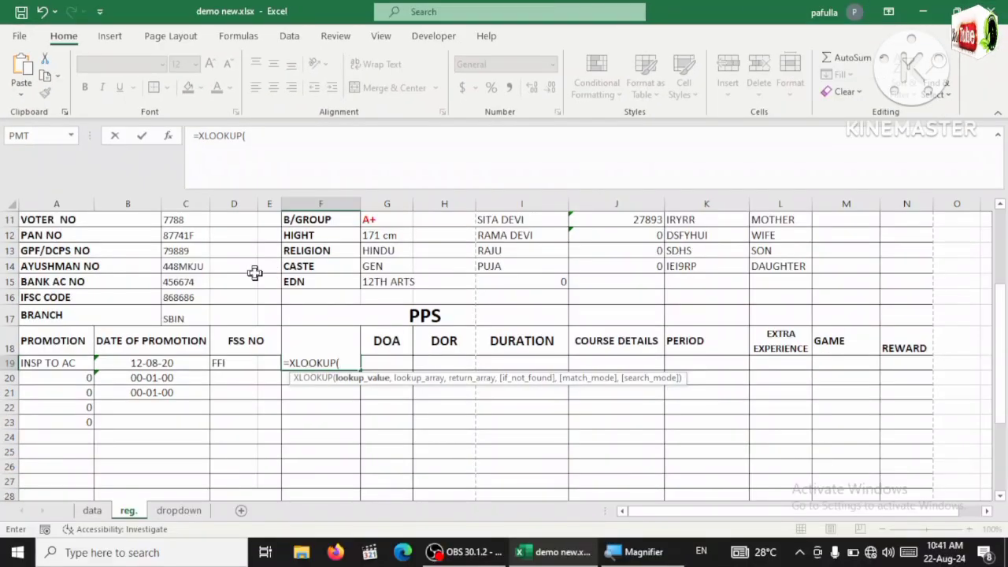
- Set the F19 formula's lookup value to the name cell as the absolute reference $C$6
{"action": "scroll", "coordinate": [246, 283], "scroll_direction": "up", "scroll_amount": 4}
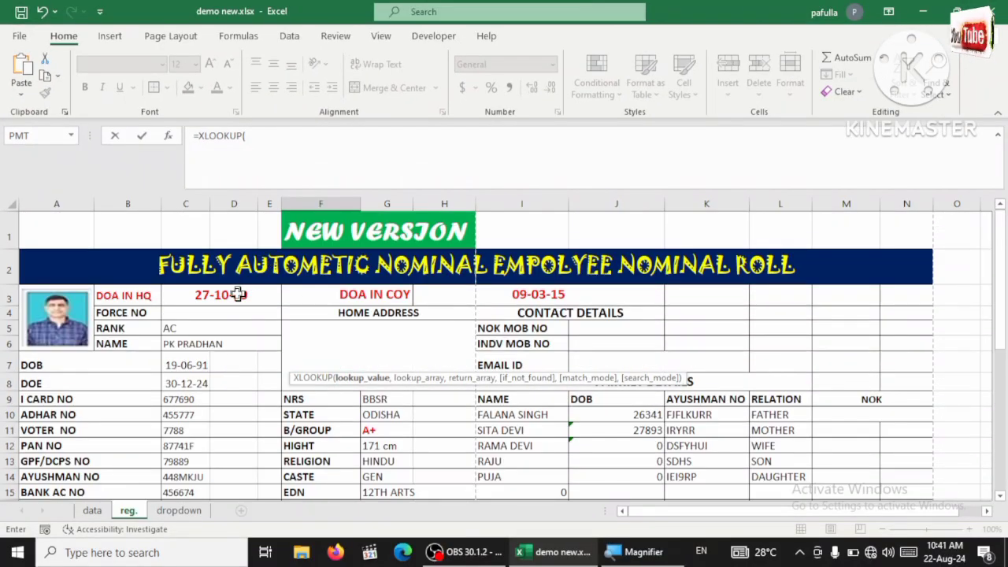
{"action": "left_click", "coordinate": [201, 344]}
{"action": "key", "text": "F4"}
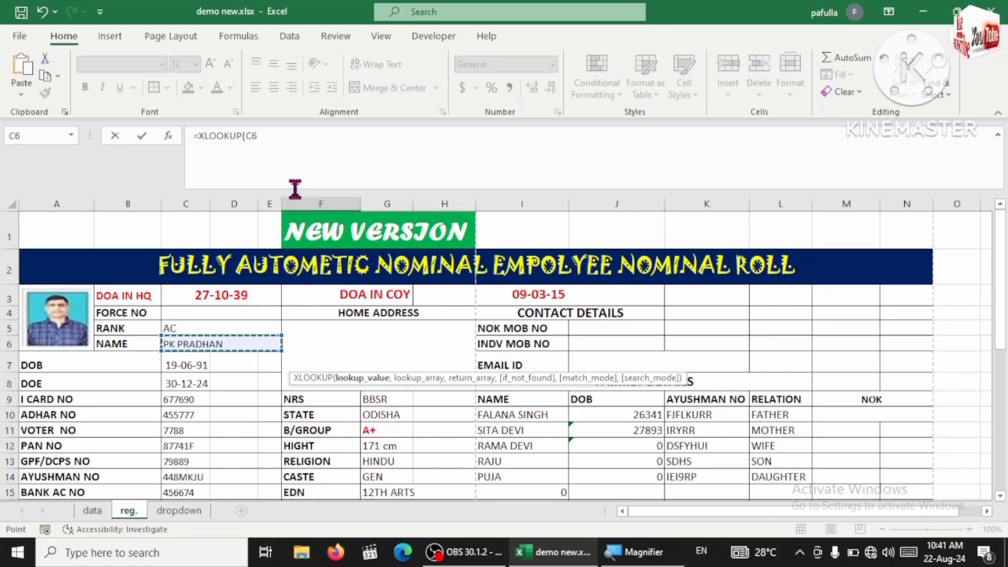
{"action": "scroll", "coordinate": [290, 183], "scroll_direction": "down", "scroll_amount": 4}
{"action": "left_click", "coordinate": [277, 136]}
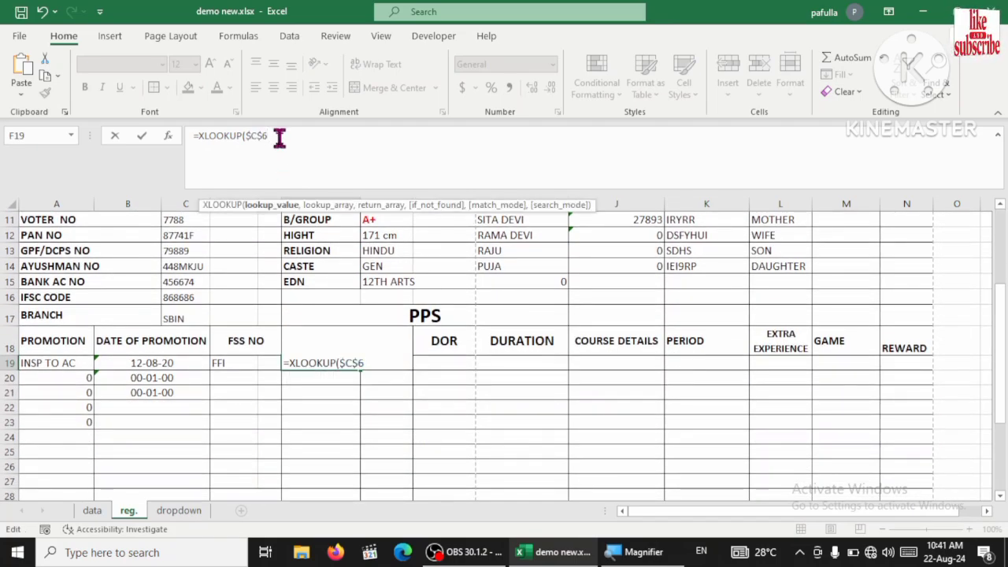
- Set the lookup array to the data sheet's NAME column as the absolute range data!$D$8:$D$850
{"action": "type", "text": ","}
{"action": "left_click", "coordinate": [92, 511]}
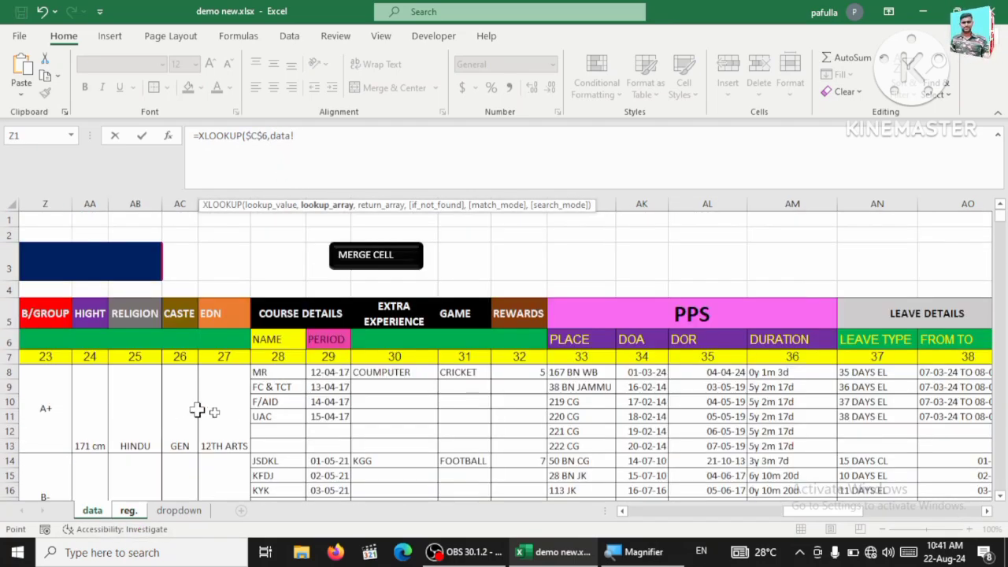
{"action": "left_click_drag", "start_coordinate": [841, 511], "coordinate": [345, 496]}
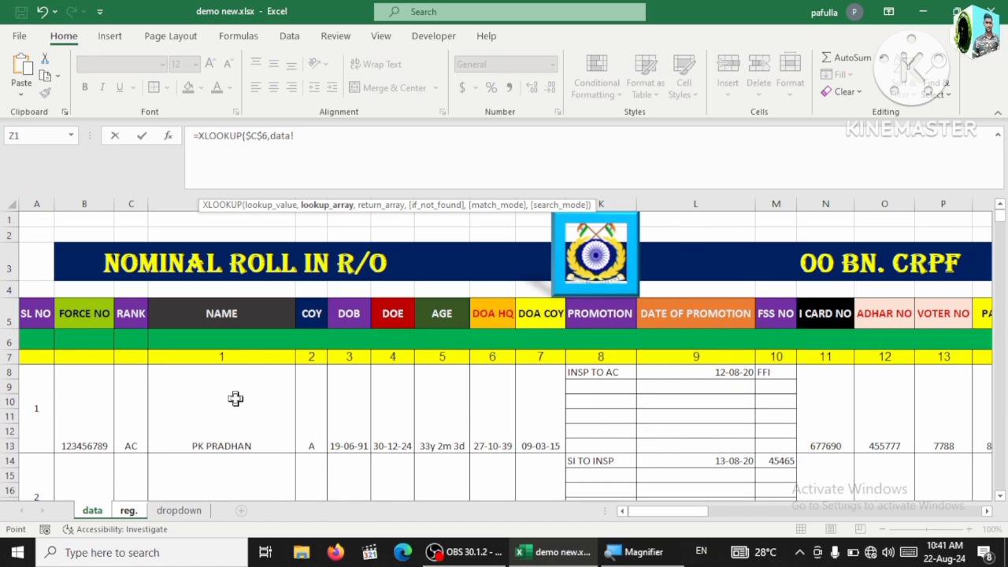
{"action": "left_click_drag", "start_coordinate": [235, 399], "coordinate": [236, 504]}
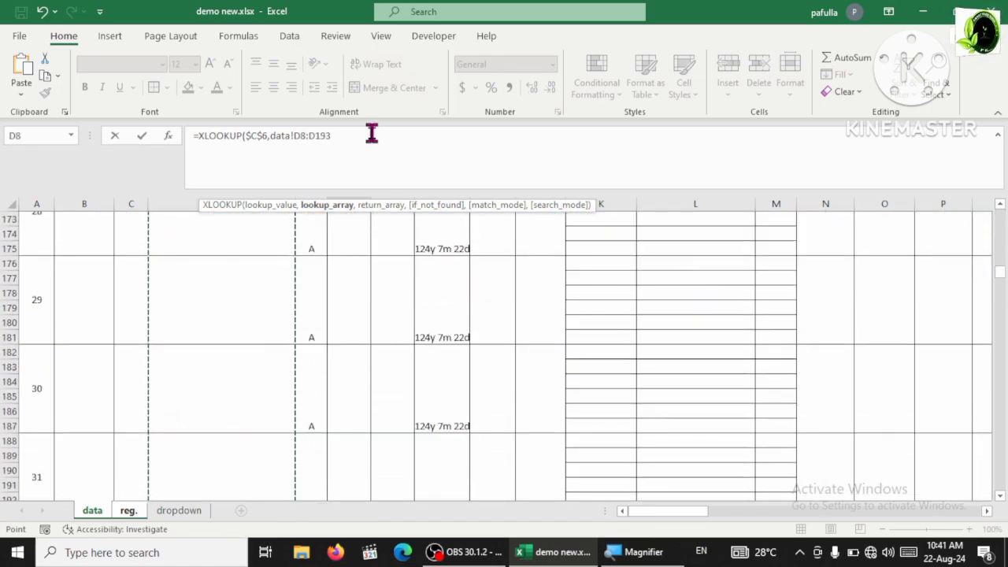
{"action": "key", "text": "BackSpace"}
{"action": "key", "text": "BackSpace"}
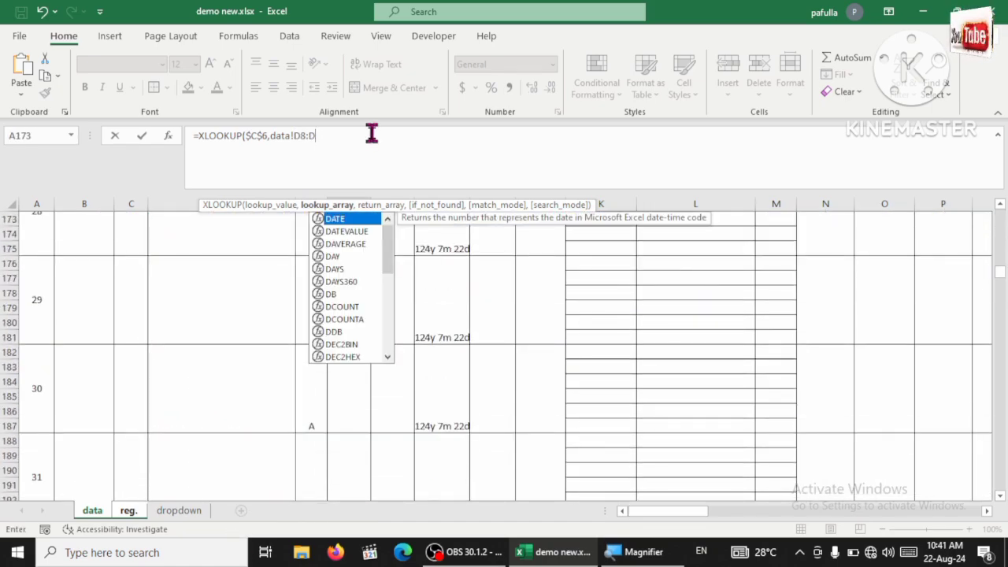
{"action": "type", "text": "850"}
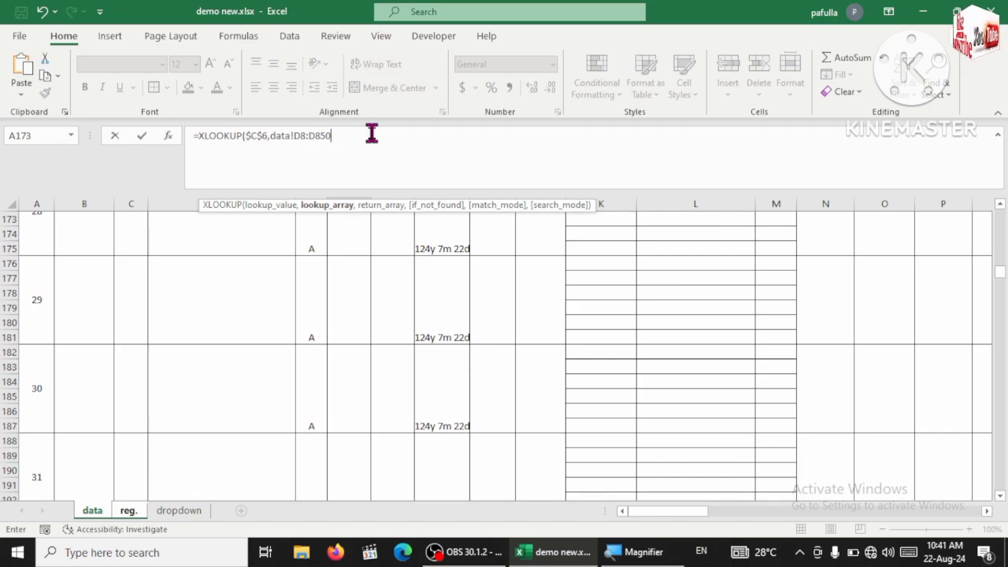
{"action": "left_click_drag", "start_coordinate": [372, 134], "coordinate": [296, 134]}
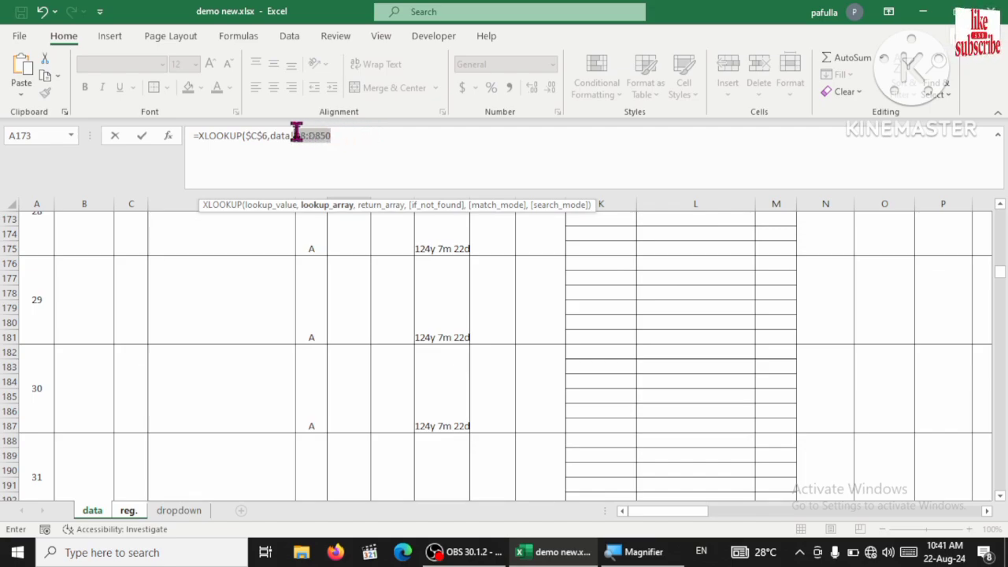
{"action": "key", "text": "F4"}
{"action": "left_click", "coordinate": [365, 138]}
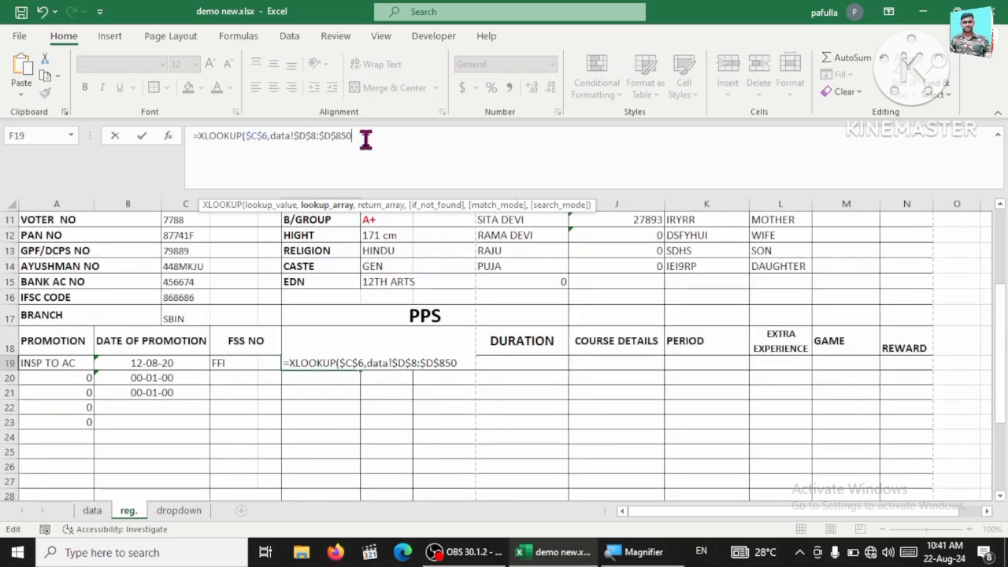
- Set the return array to the data sheet's PLACE column, data!AJ8:AJ850, and enter the completed formula in F19
{"action": "type", "text": ","}
{"action": "left_click", "coordinate": [91, 511]}
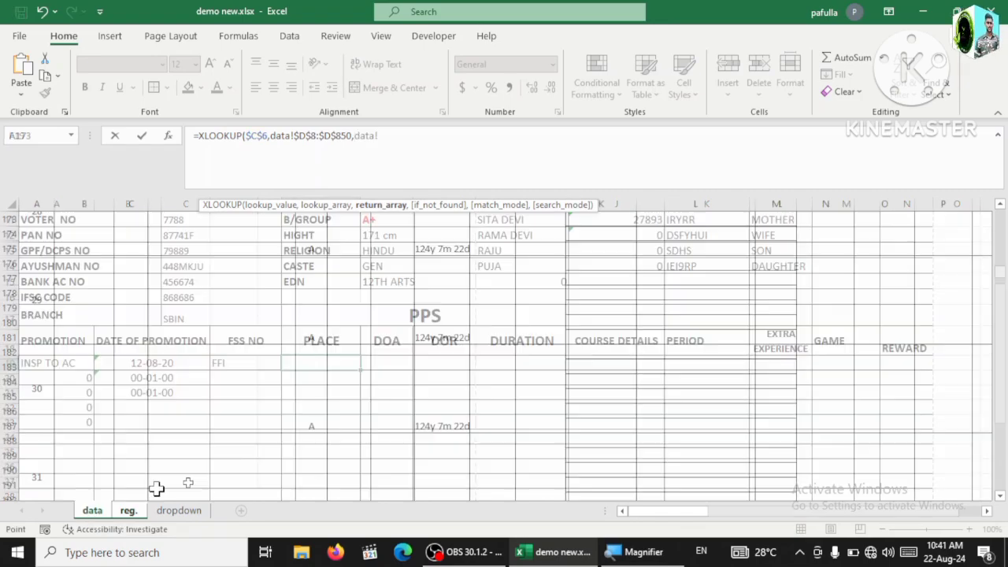
{"action": "scroll", "coordinate": [833, 333], "scroll_direction": "up", "scroll_amount": 20}
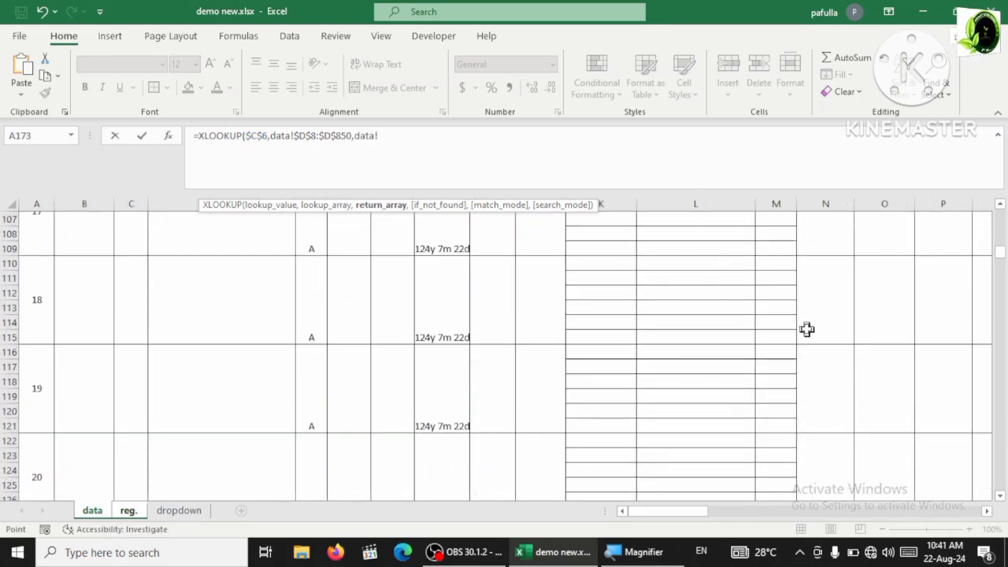
{"action": "scroll", "coordinate": [780, 353], "scroll_direction": "up", "scroll_amount": 20}
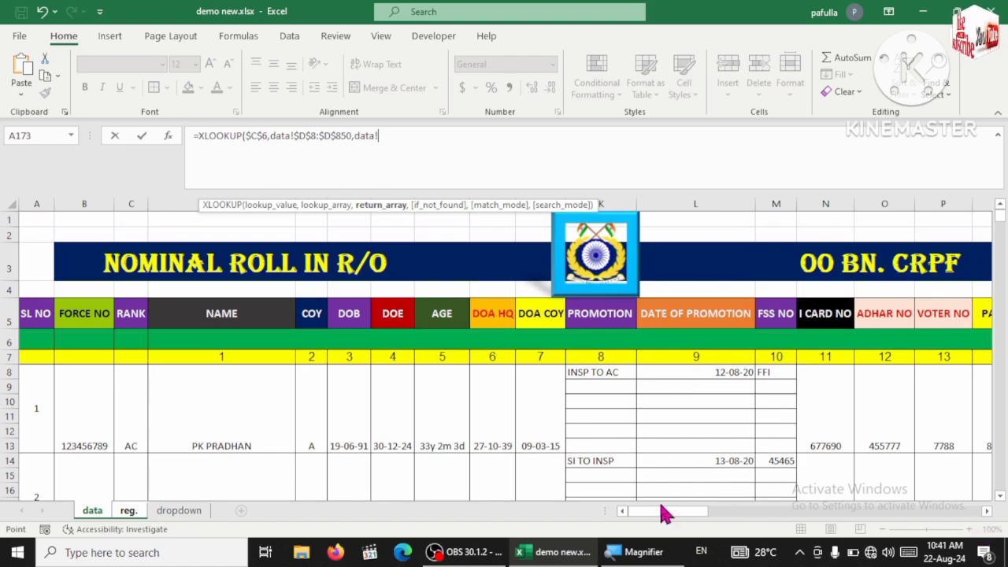
{"action": "left_click_drag", "start_coordinate": [697, 516], "coordinate": [825, 523]}
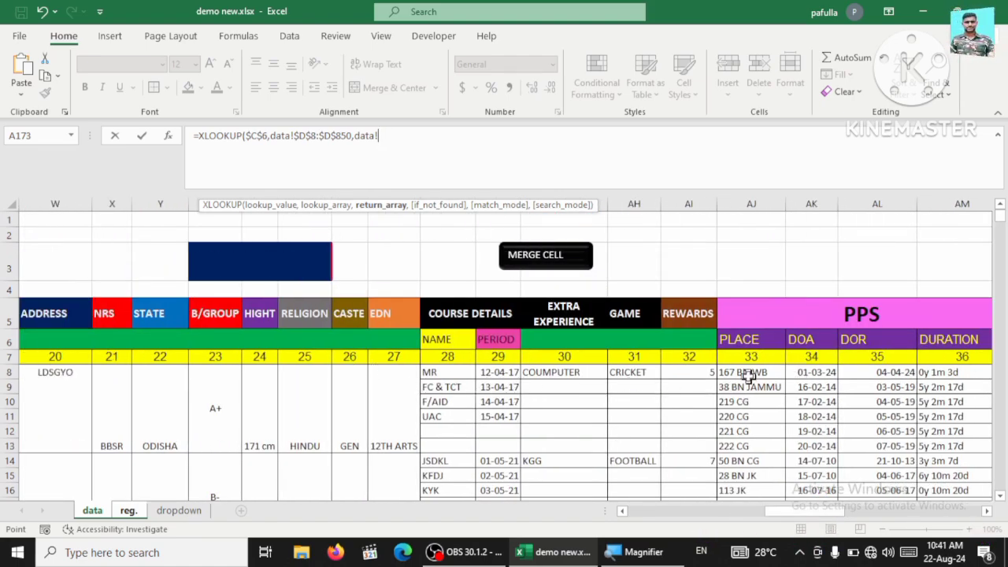
{"action": "left_click_drag", "start_coordinate": [746, 376], "coordinate": [747, 470]}
{"action": "left_click", "coordinate": [408, 135]}
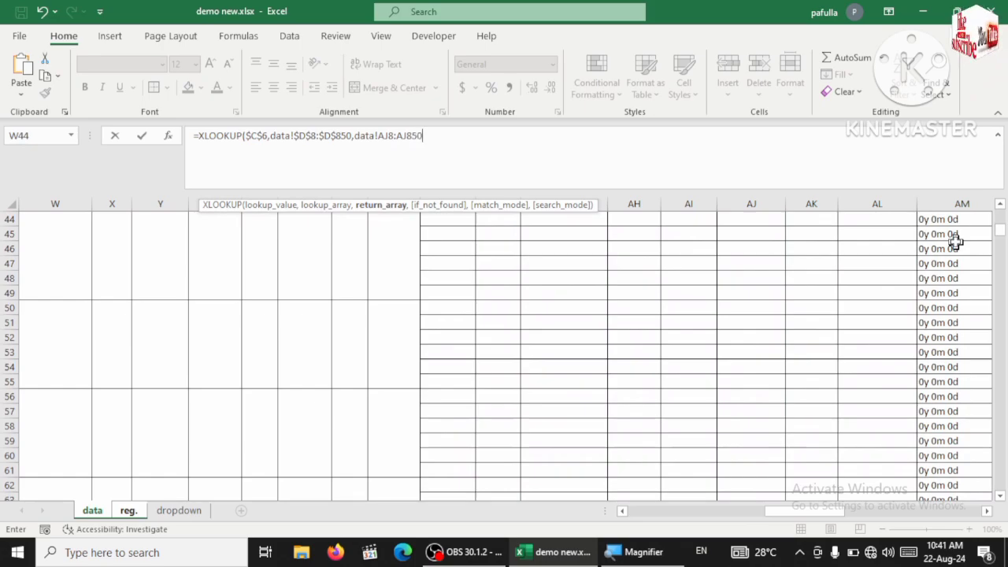
{"action": "type", "text": ")"}
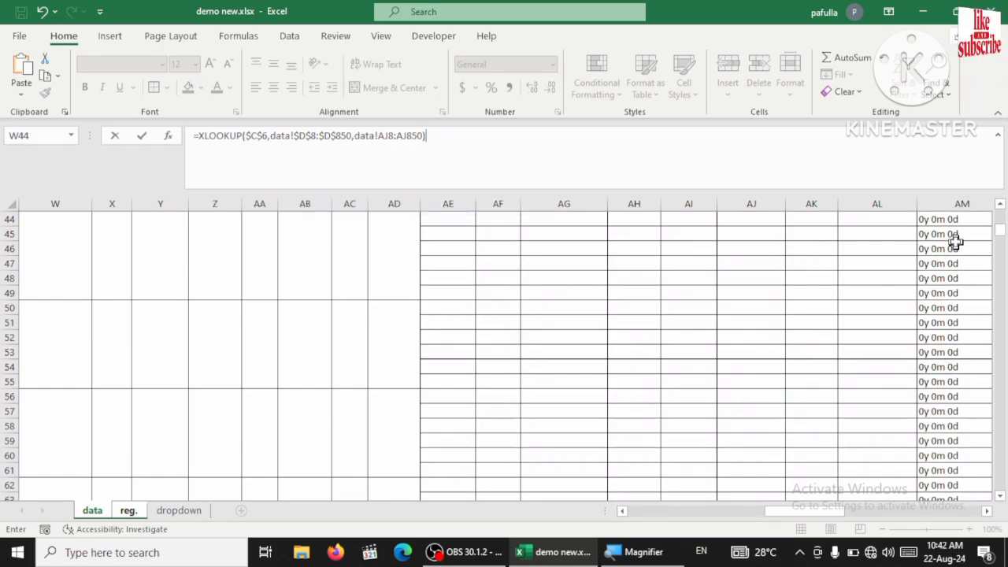
{"action": "key", "text": "Return"}
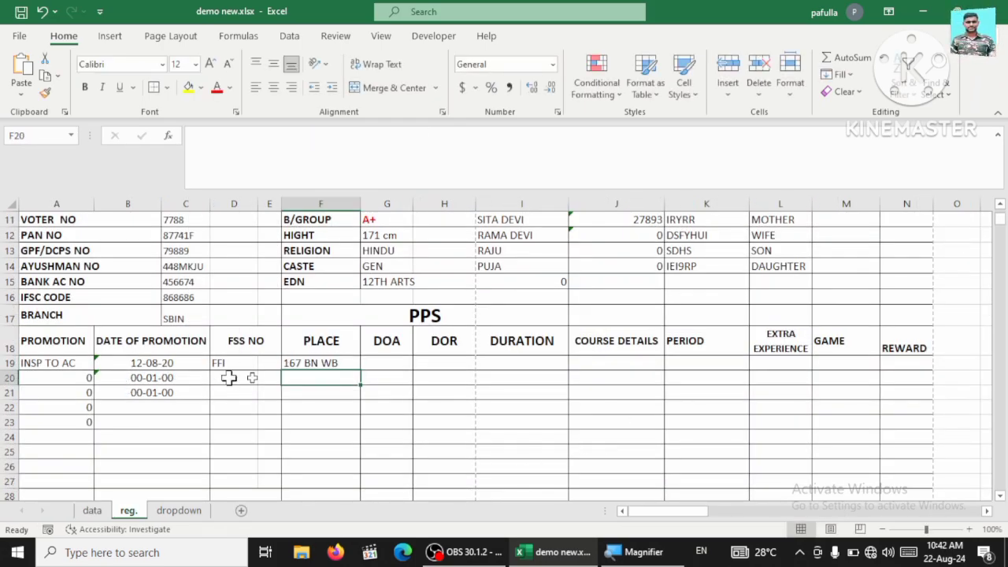
- Fill the F19 formula down to F23, and fill F19:F23 across the DOA, DOR and DURATION columns
{"action": "left_click", "coordinate": [335, 365]}
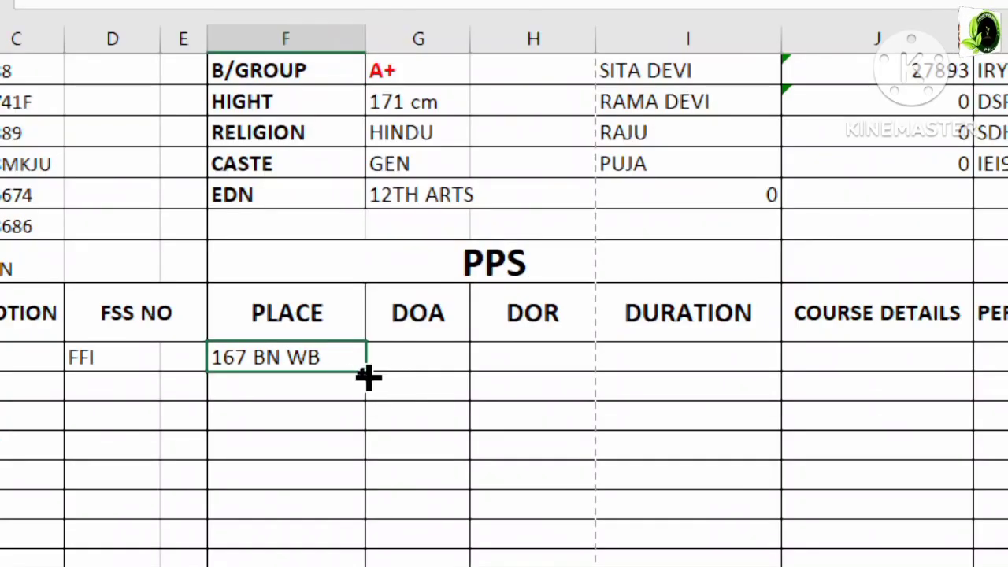
{"action": "left_click_drag", "start_coordinate": [365, 372], "coordinate": [304, 476]}
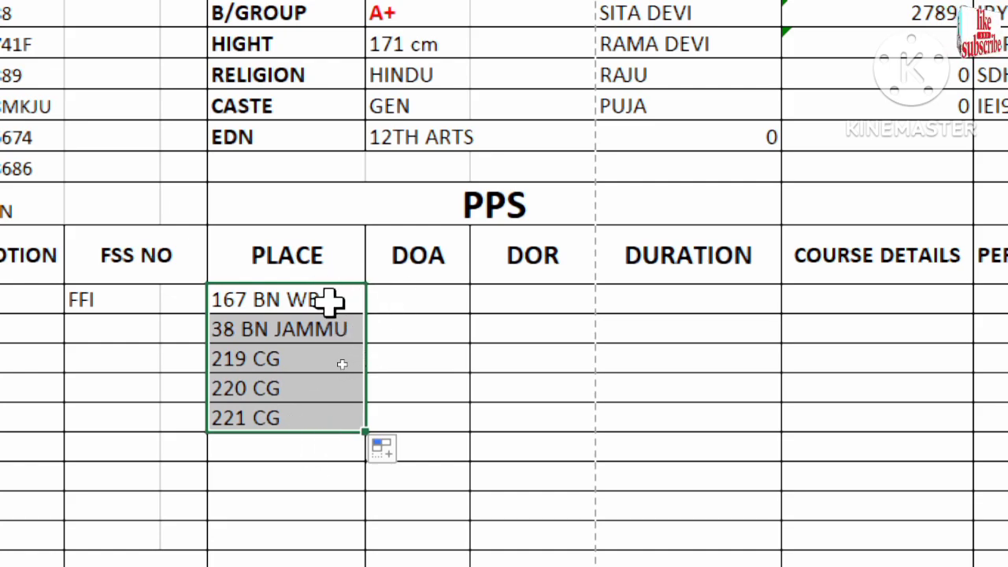
{"action": "left_click", "coordinate": [329, 301]}
{"action": "left_click", "coordinate": [315, 413], "text": "shift"}
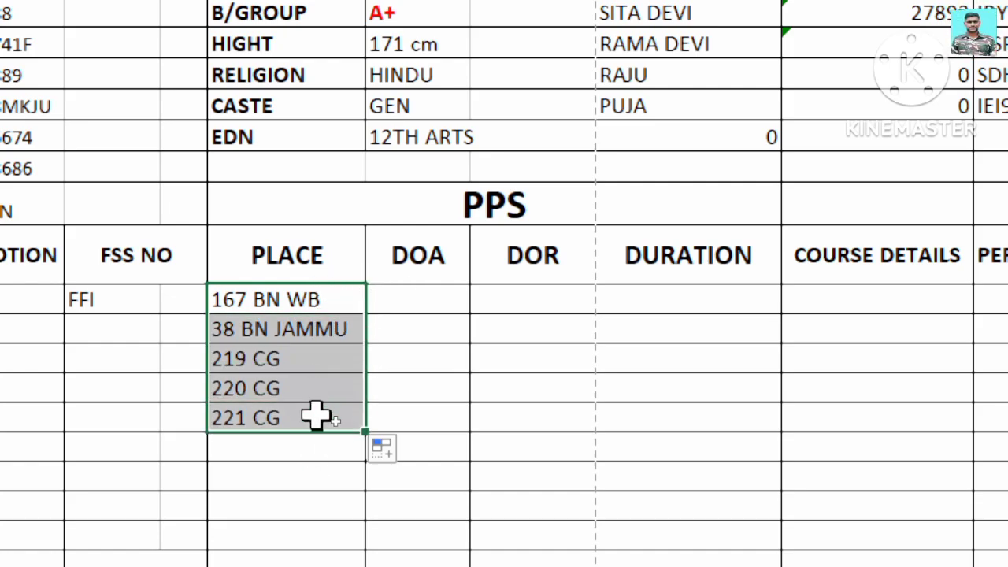
{"action": "left_click_drag", "start_coordinate": [370, 432], "coordinate": [819, 434]}
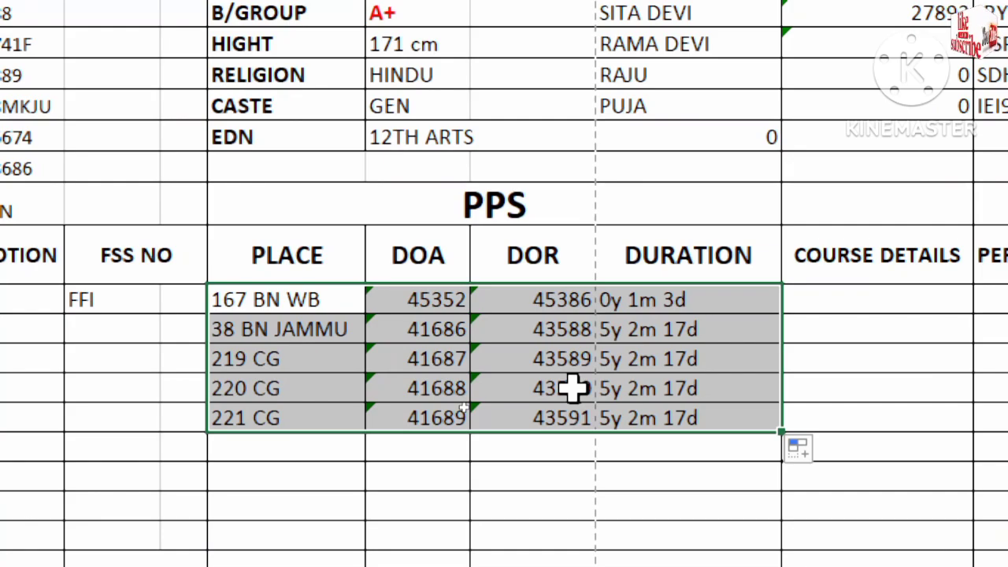
{"action": "left_click", "coordinate": [441, 303]}
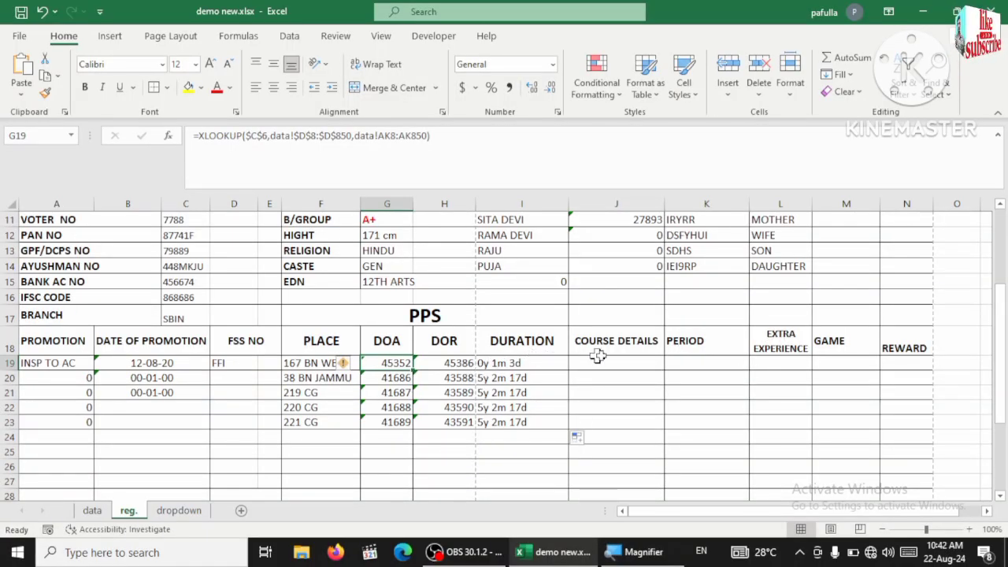
- Select J19 under COURSE DETAILS, examine the course, experience, game and rewards columns on the data sheet, and return to the reg. sheet
{"action": "left_click", "coordinate": [600, 362]}
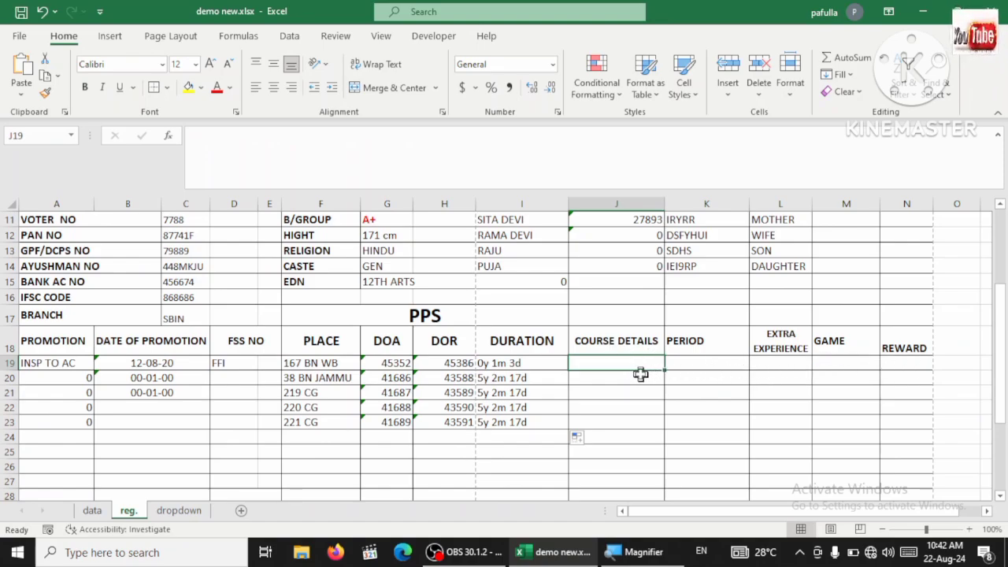
{"action": "left_click", "coordinate": [92, 512]}
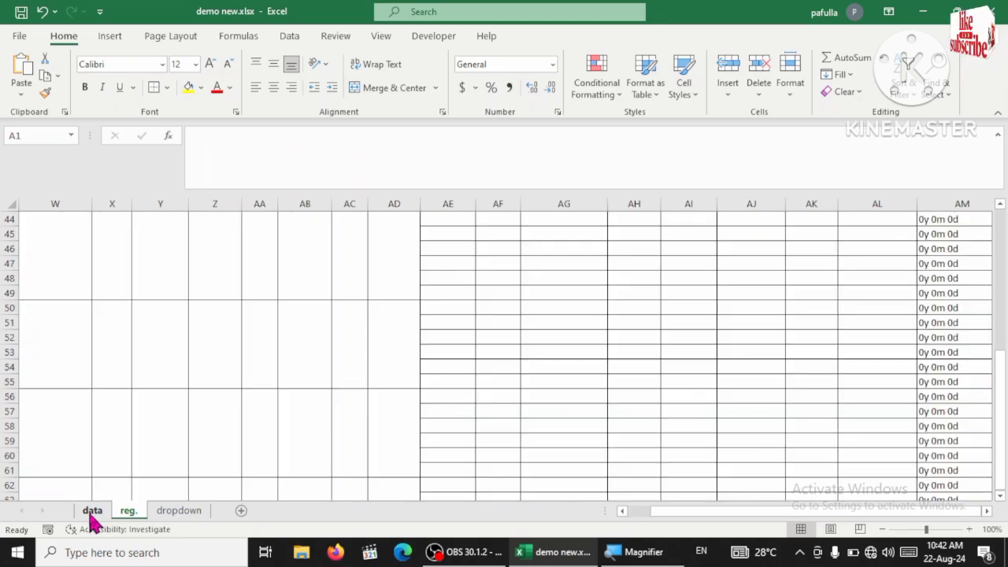
{"action": "scroll", "coordinate": [573, 434], "scroll_direction": "up", "scroll_amount": 2}
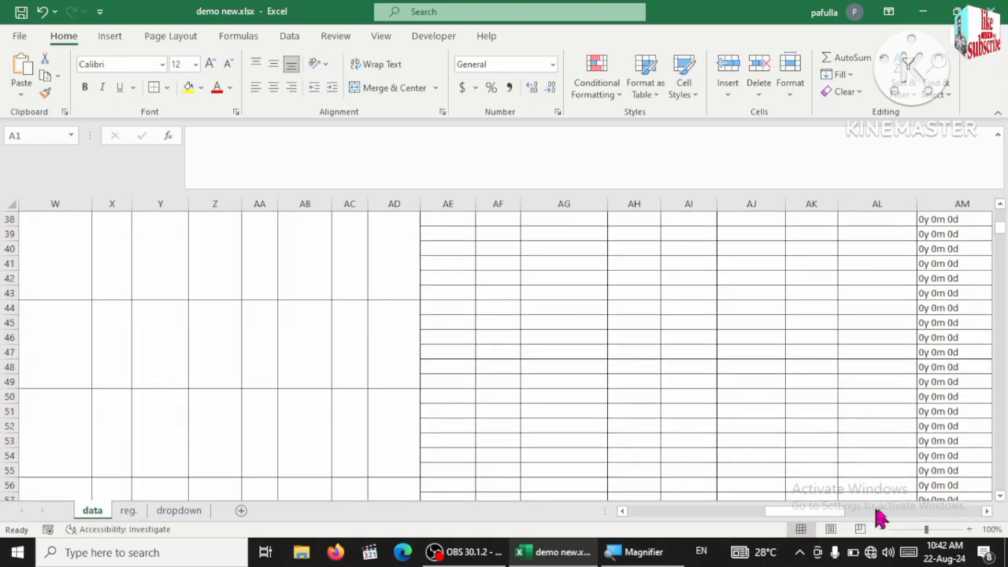
{"action": "left_click_drag", "start_coordinate": [824, 520], "coordinate": [893, 524]}
{"action": "scroll", "coordinate": [646, 381], "scroll_direction": "up", "scroll_amount": 10}
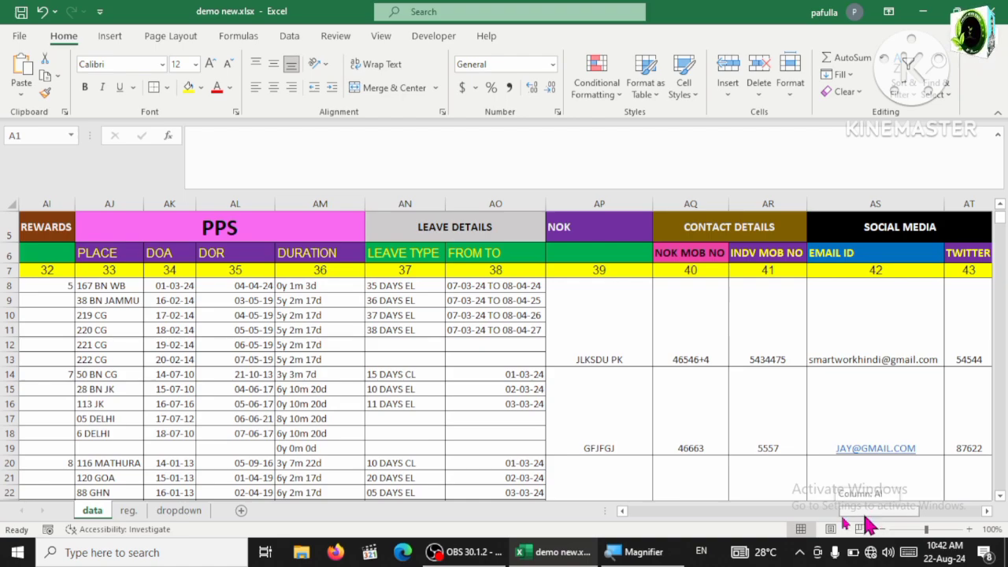
{"action": "left_click_drag", "start_coordinate": [858, 520], "coordinate": [790, 527]}
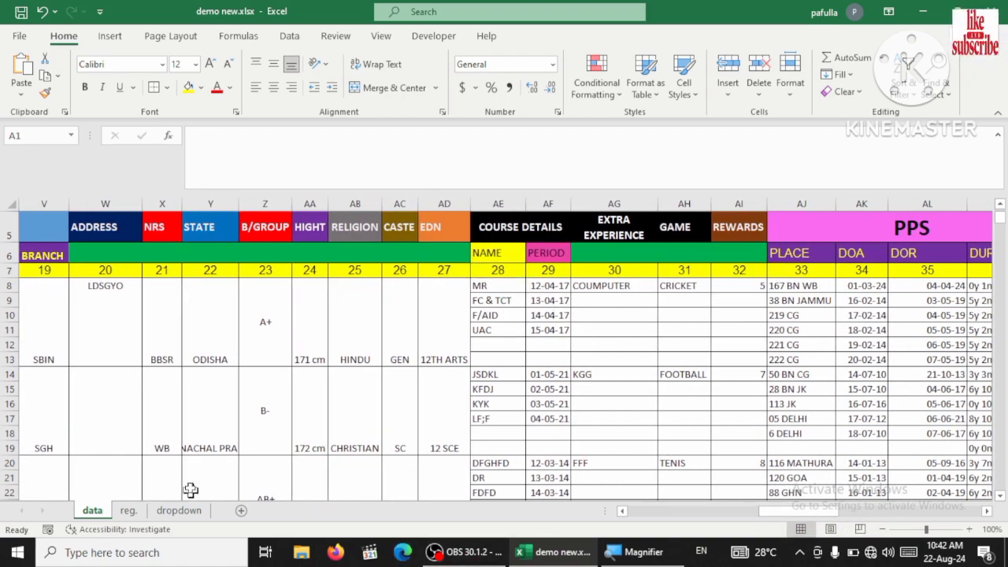
{"action": "left_click", "coordinate": [126, 511]}
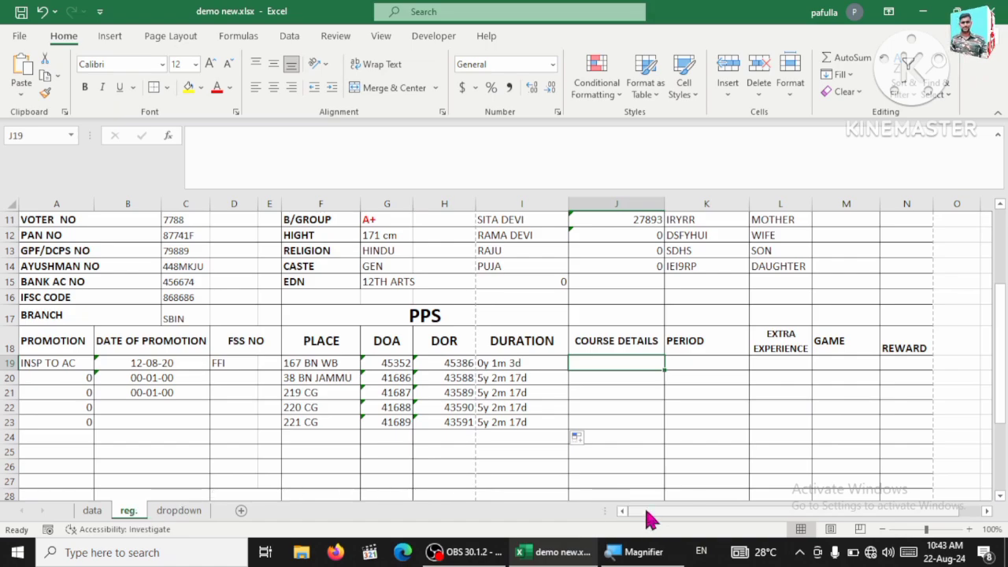
- Review the reg. sheet's personal, family, promotion and PPS fields, checking the employee photo's linked formula and the name cell C6
{"action": "left_click_drag", "start_coordinate": [646, 512], "coordinate": [729, 510]}
{"action": "scroll", "coordinate": [772, 409], "scroll_direction": "up", "scroll_amount": 3}
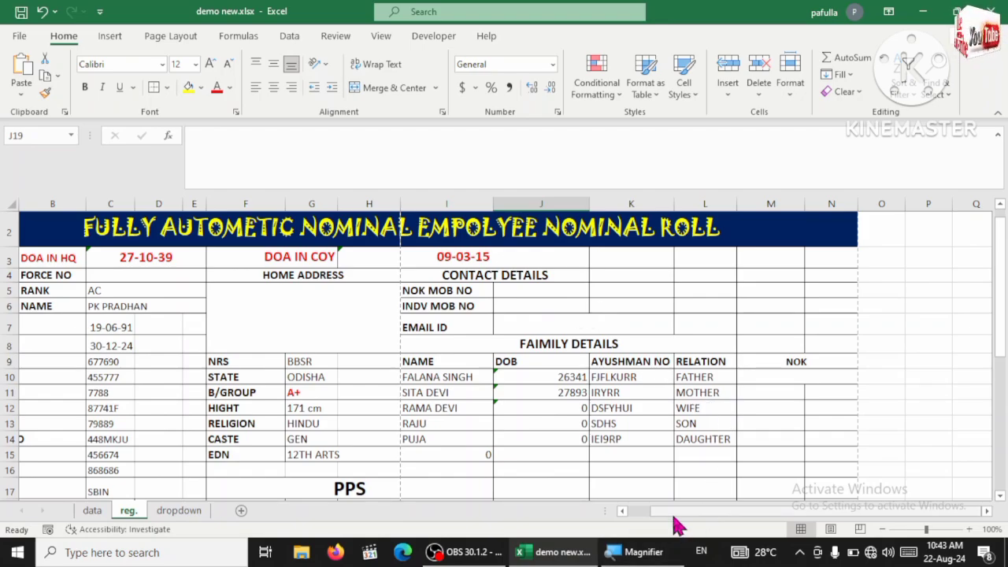
{"action": "left_click_drag", "start_coordinate": [642, 510], "coordinate": [623, 510]}
{"action": "left_click", "coordinate": [170, 304]}
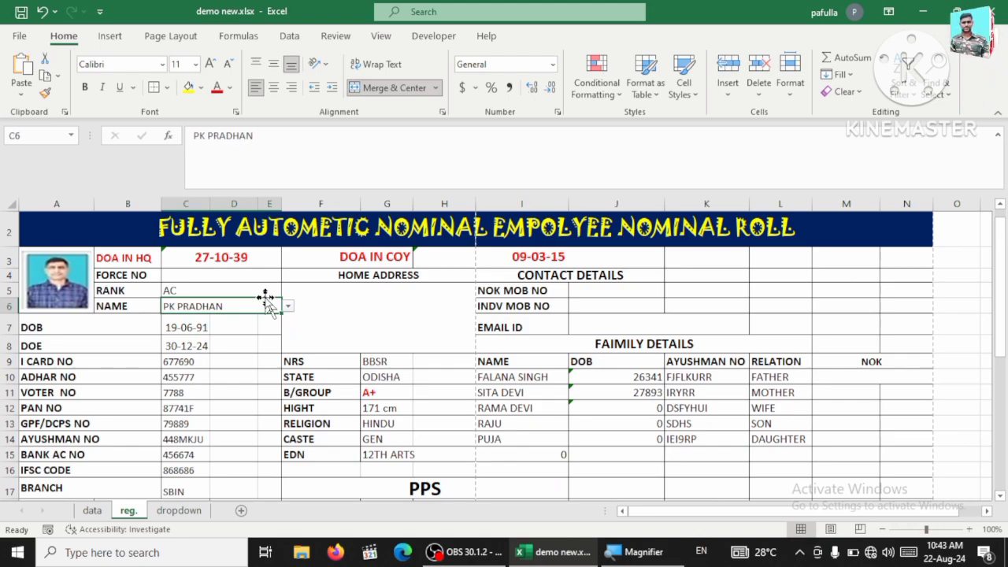
{"action": "left_click", "coordinate": [75, 286]}
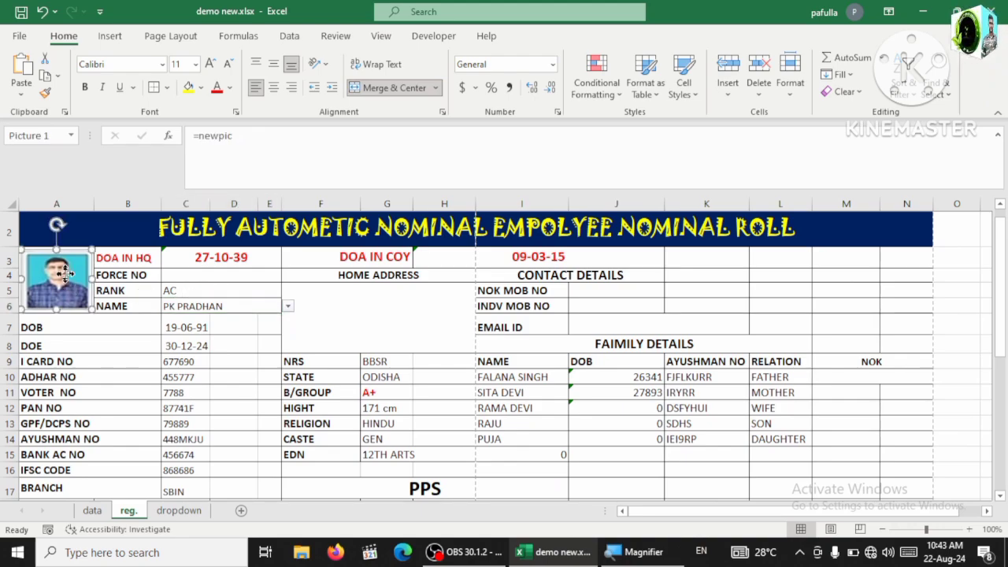
{"action": "left_click", "coordinate": [308, 313]}
{"action": "left_click", "coordinate": [264, 311]}
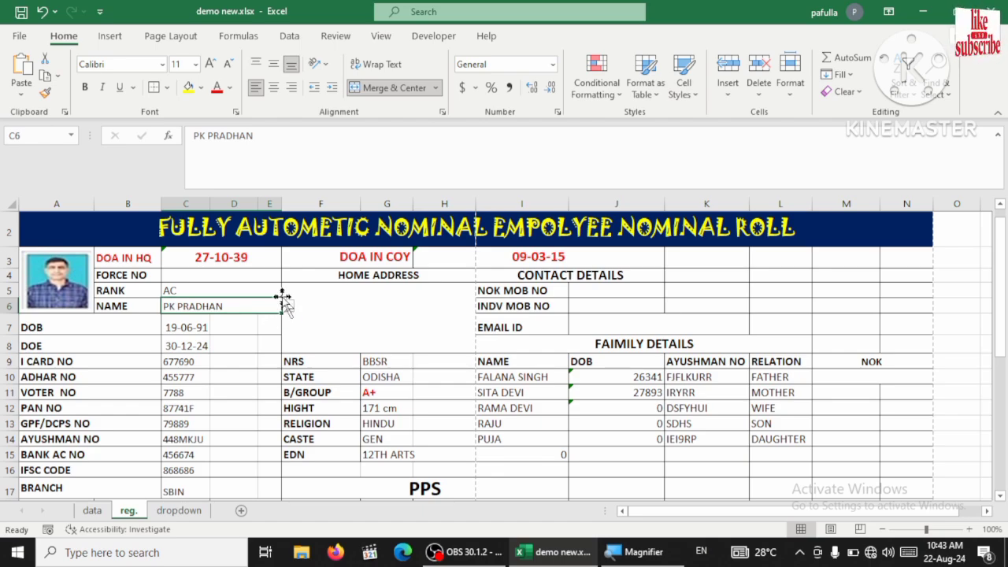
{"action": "scroll", "coordinate": [307, 323], "scroll_direction": "down", "scroll_amount": 1}
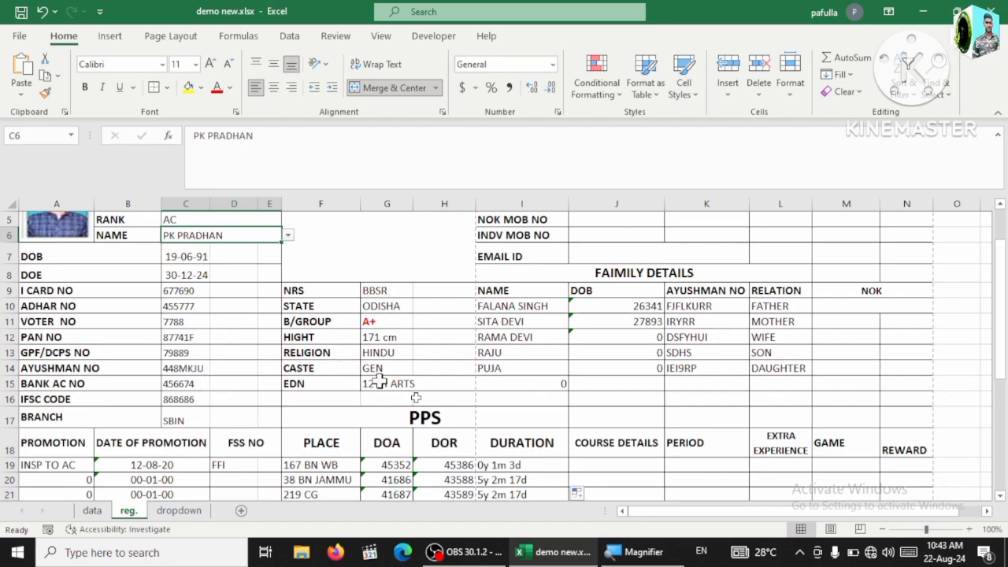
{"action": "scroll", "coordinate": [500, 383], "scroll_direction": "up", "scroll_amount": 2}
{"action": "scroll", "coordinate": [482, 412], "scroll_direction": "down", "scroll_amount": 3}
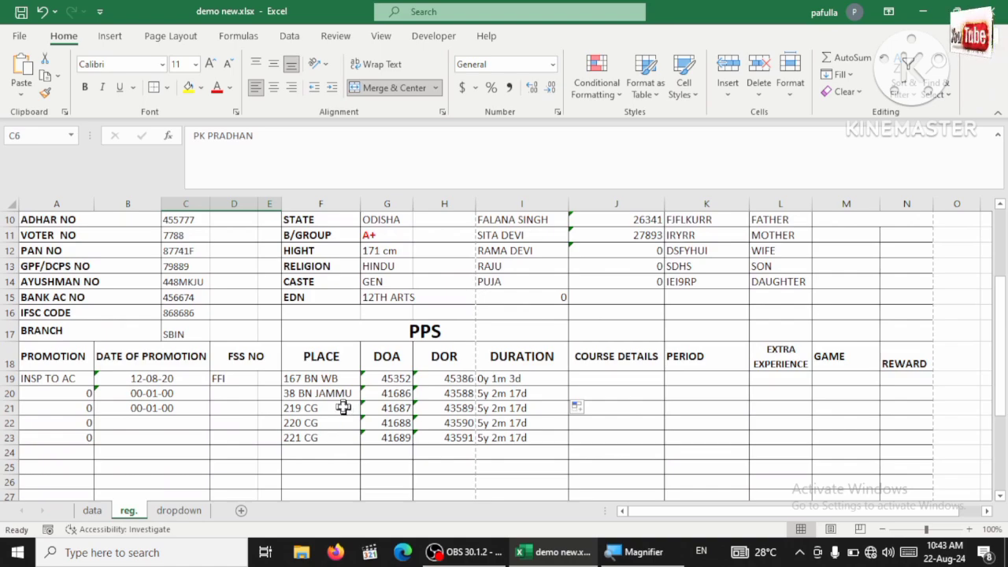
{"action": "scroll", "coordinate": [343, 407], "scroll_direction": "up", "scroll_amount": 2}
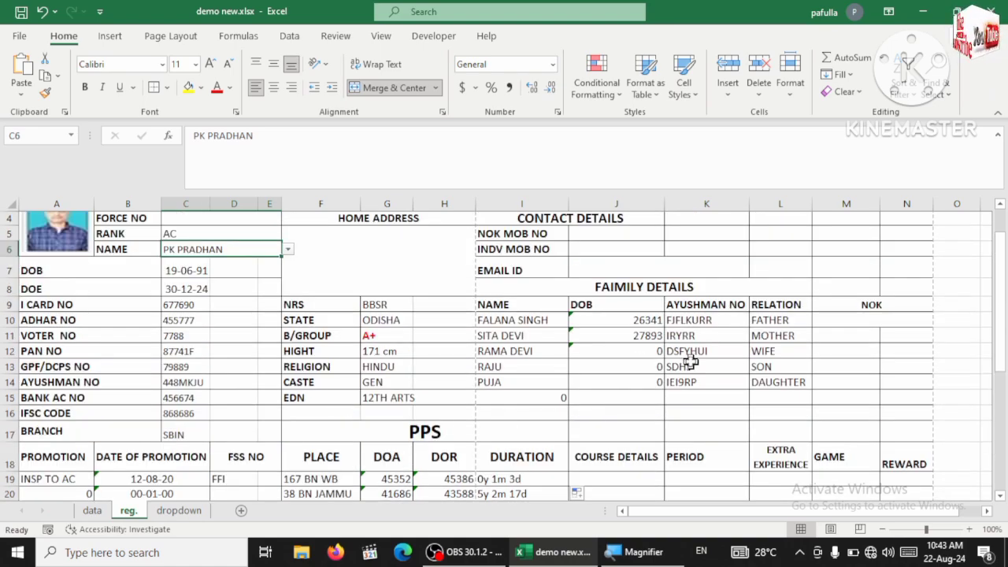
- Examine the data sheet's columns from PPS through family details, photo and signature and back to SL NO, and return to the reg. sheet
{"action": "left_click", "coordinate": [92, 510]}
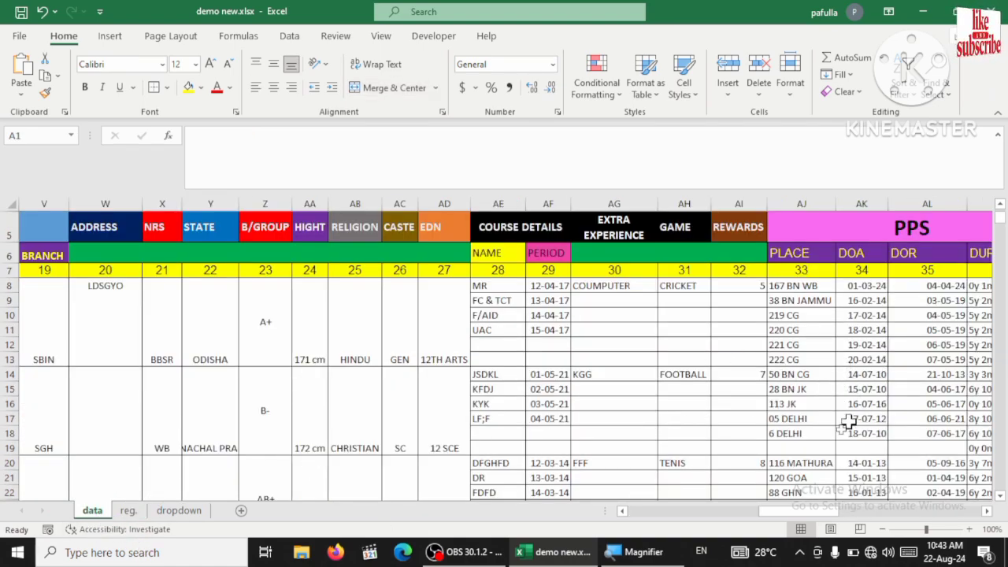
{"action": "left_click_drag", "start_coordinate": [911, 520], "coordinate": [948, 516]}
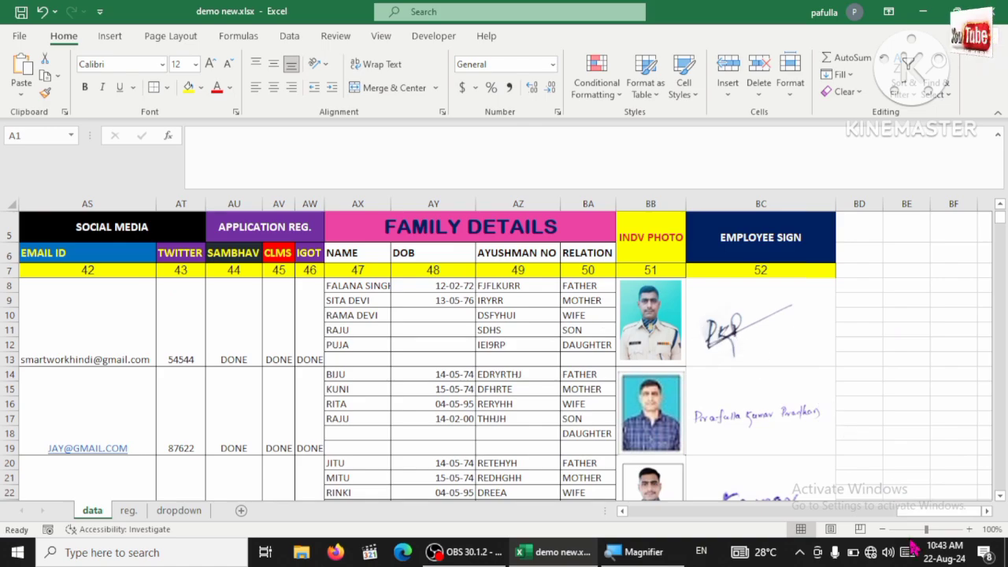
{"action": "left_click_drag", "start_coordinate": [916, 511], "coordinate": [562, 518]}
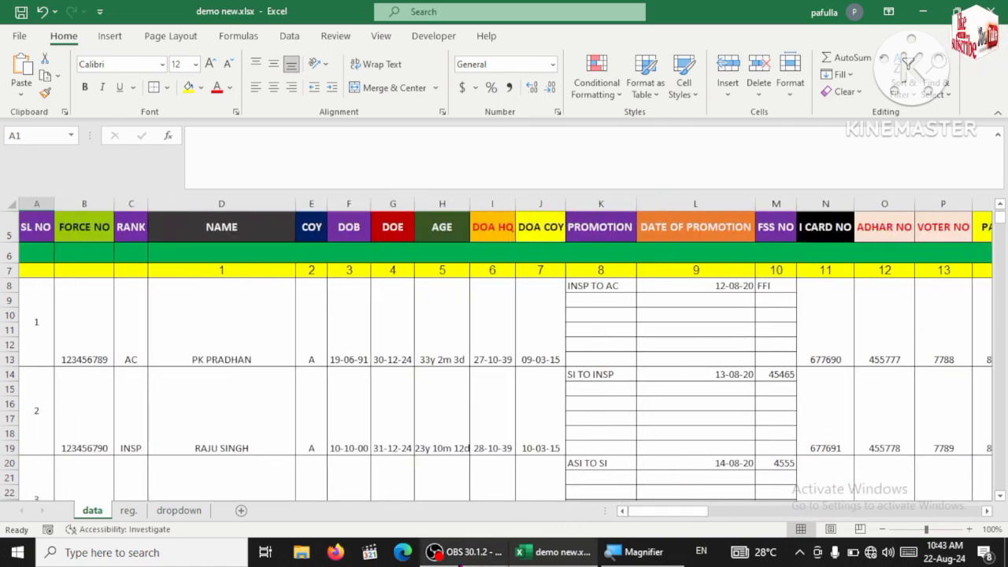
{"action": "left_click", "coordinate": [579, 548]}
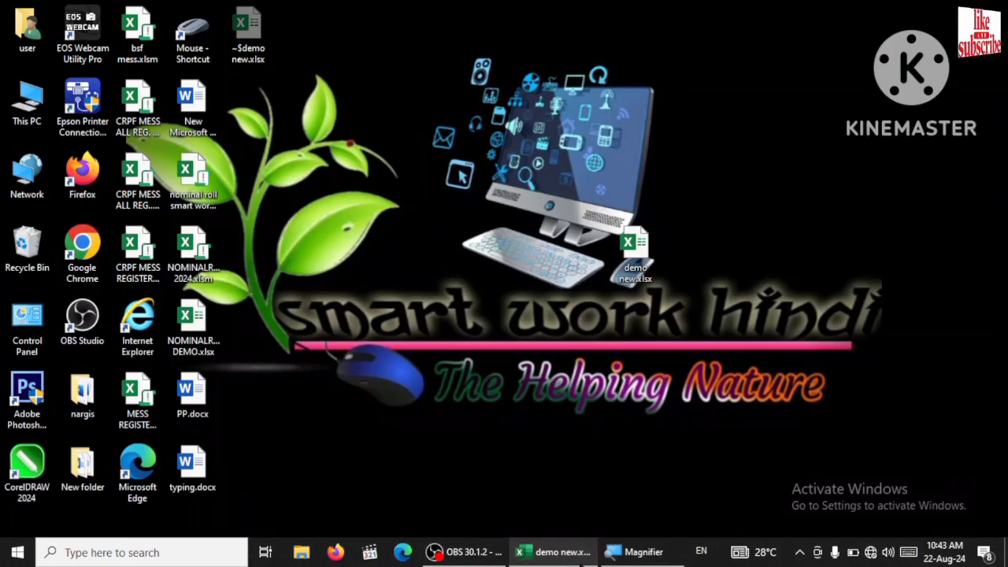
{"action": "left_click", "coordinate": [551, 551]}
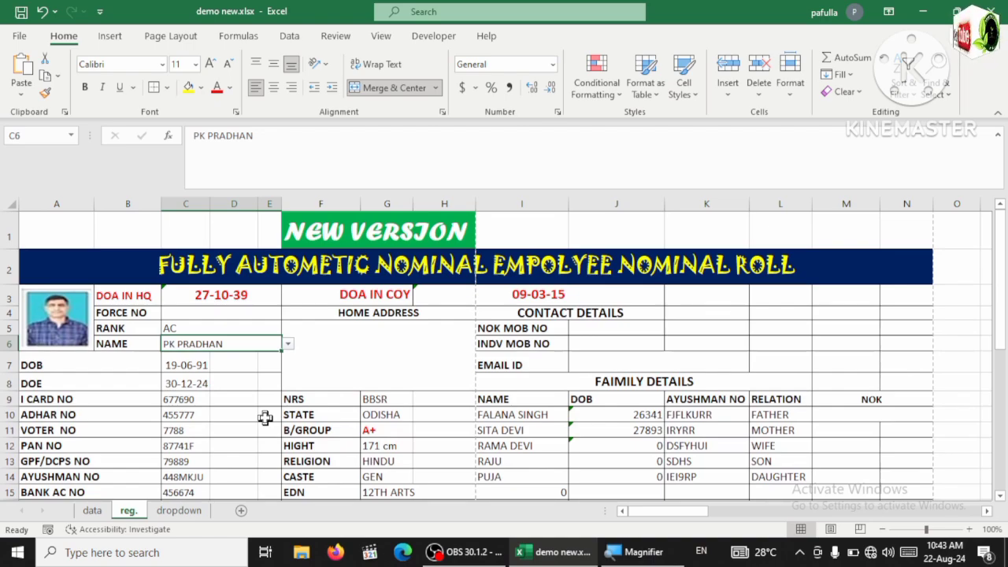